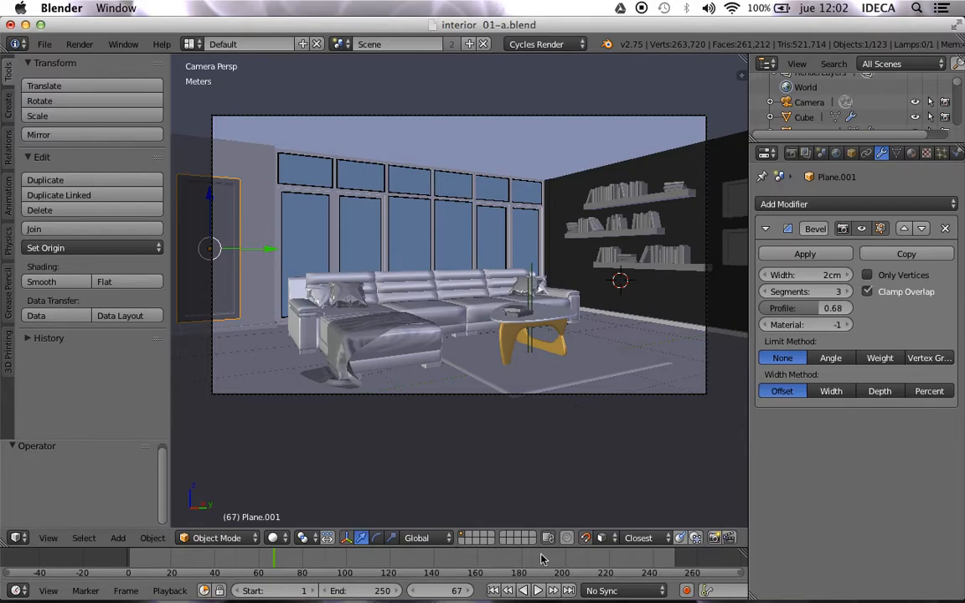
Step: Display an empty layer in the viewport, and switch back to the first layer
left_click(471, 540)
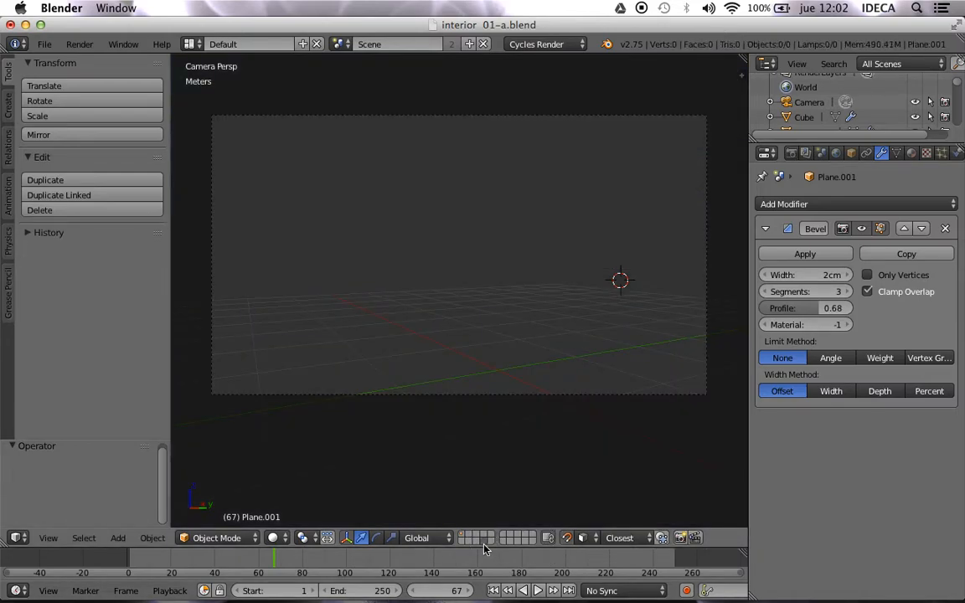
left_click(463, 537)
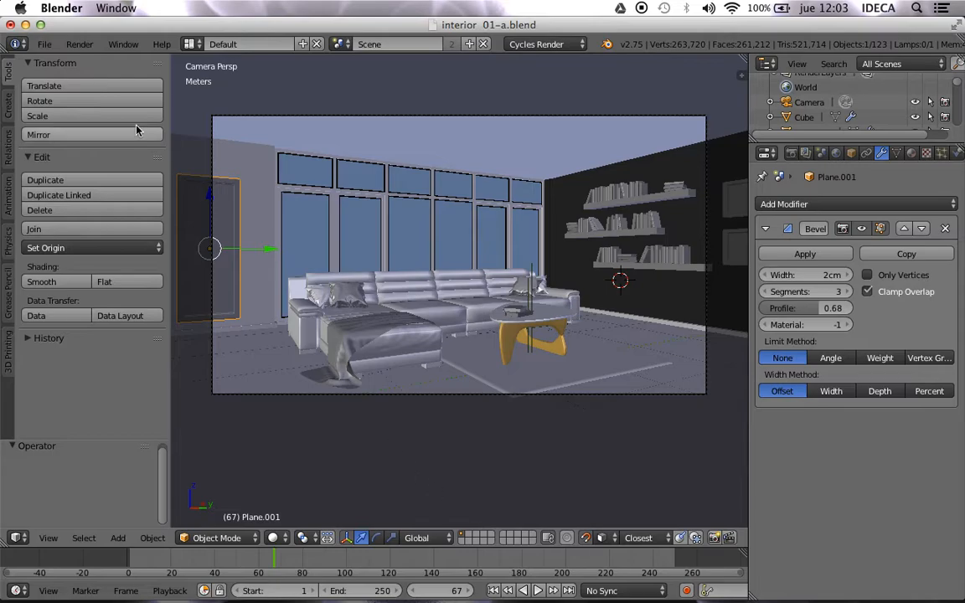
Step: Enable the 3D View: Layer Management add-on in the user preferences and close the preferences window
left_click(46, 48)
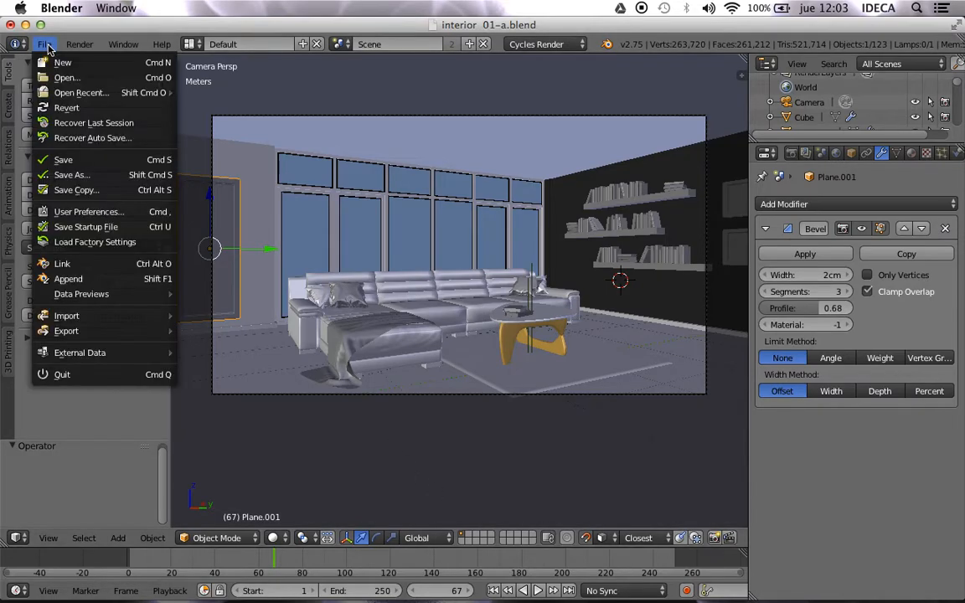
left_click(87, 212)
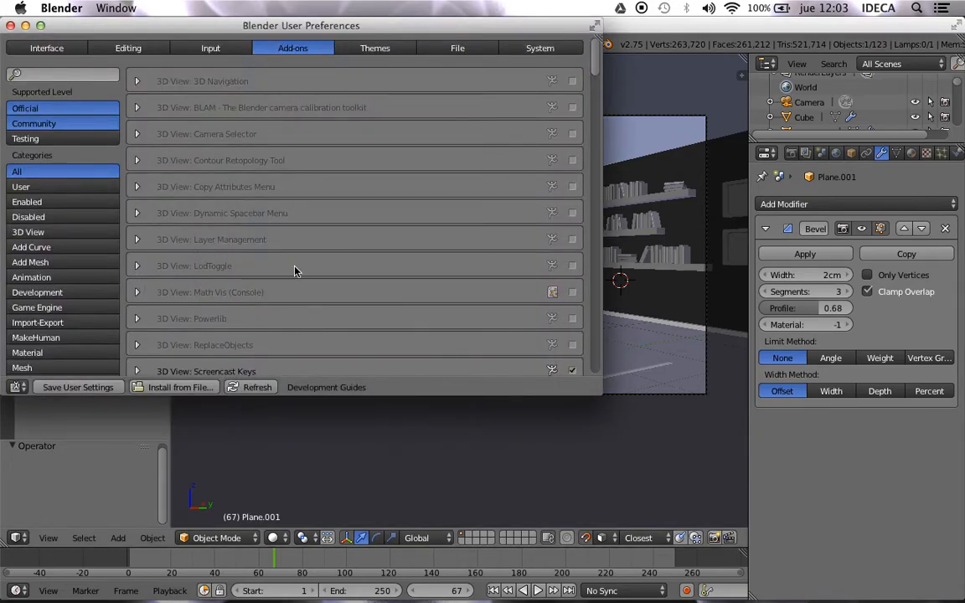
left_click(137, 240)
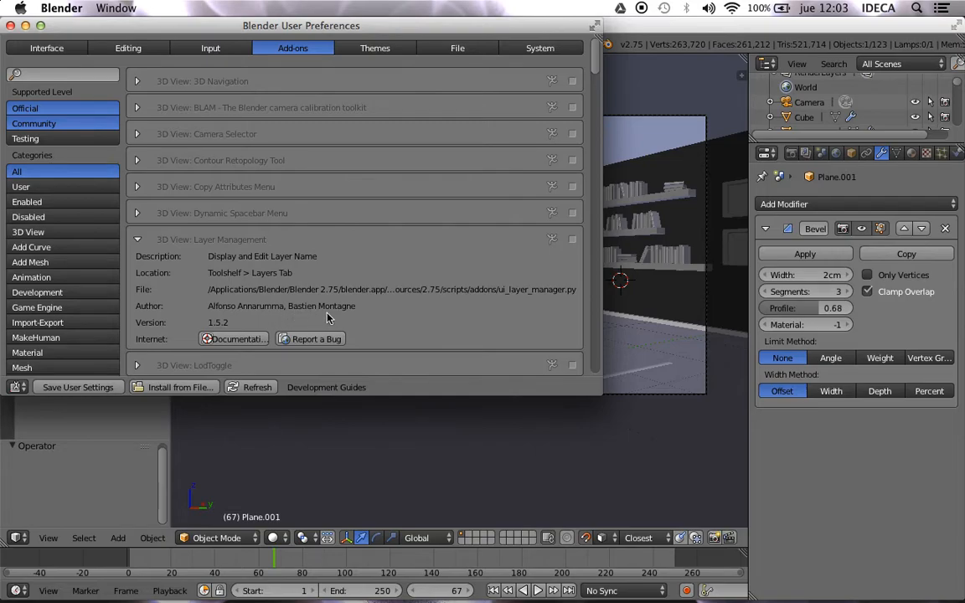
left_click(573, 240)
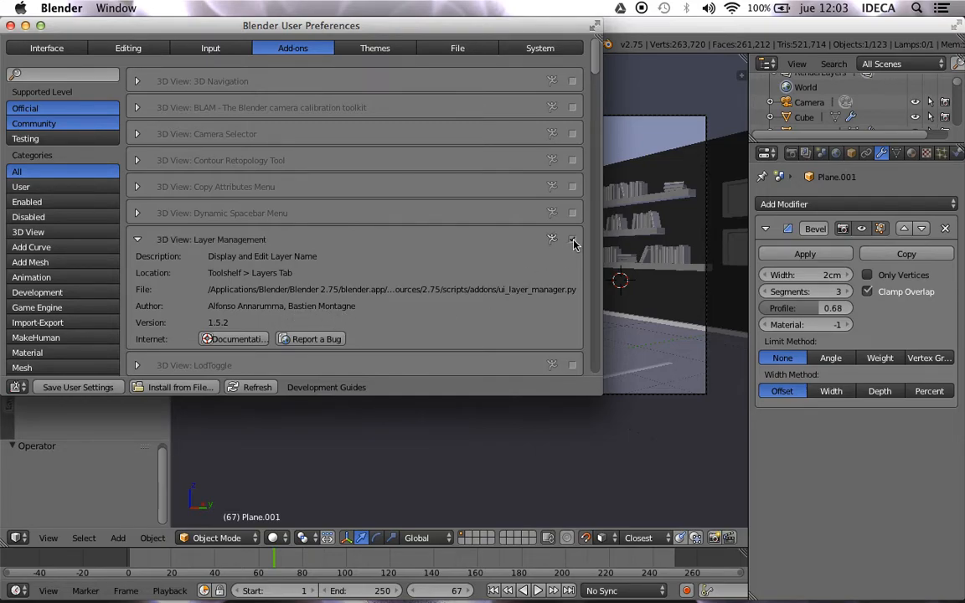
left_click(10, 26)
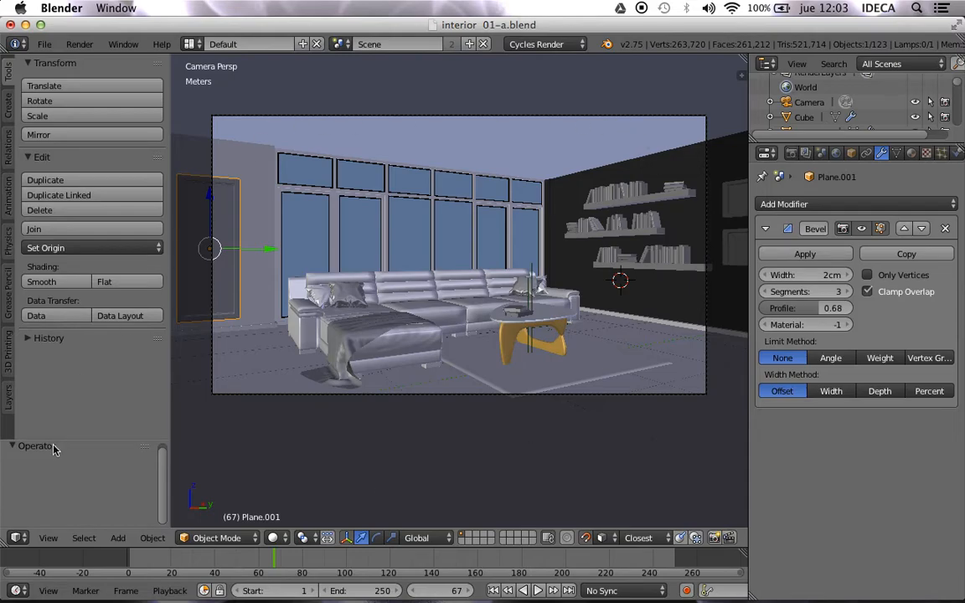
Step: Show the add-on's layer controls in the 3D view's tool shelf
key("t")
key("t")
key("t")
key("t")
left_click(9, 402)
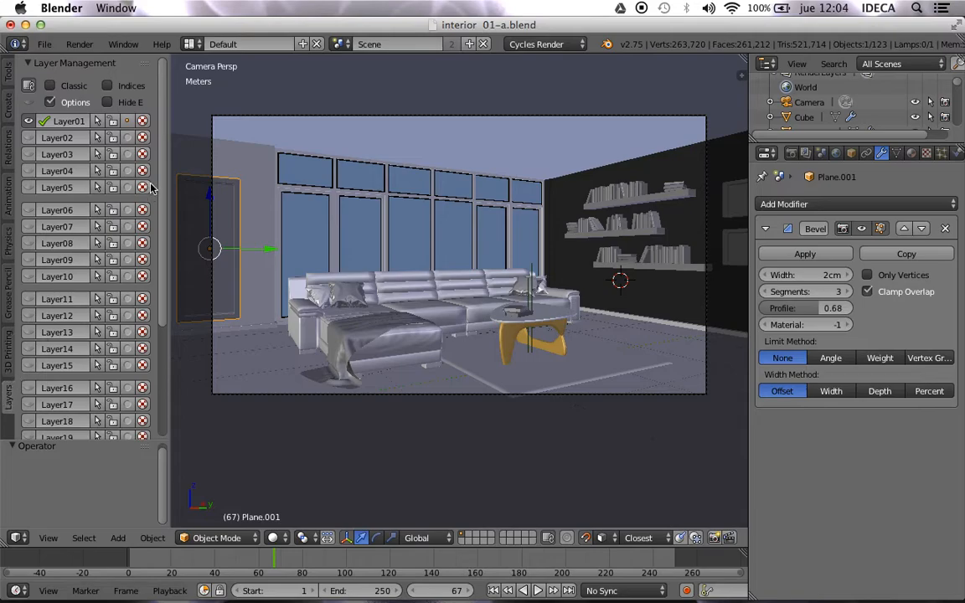
Step: Collapse and re-expand the Layer Management and Layer Groups sections, and look through the whole layer list
left_click(26, 62)
left_click(27, 81)
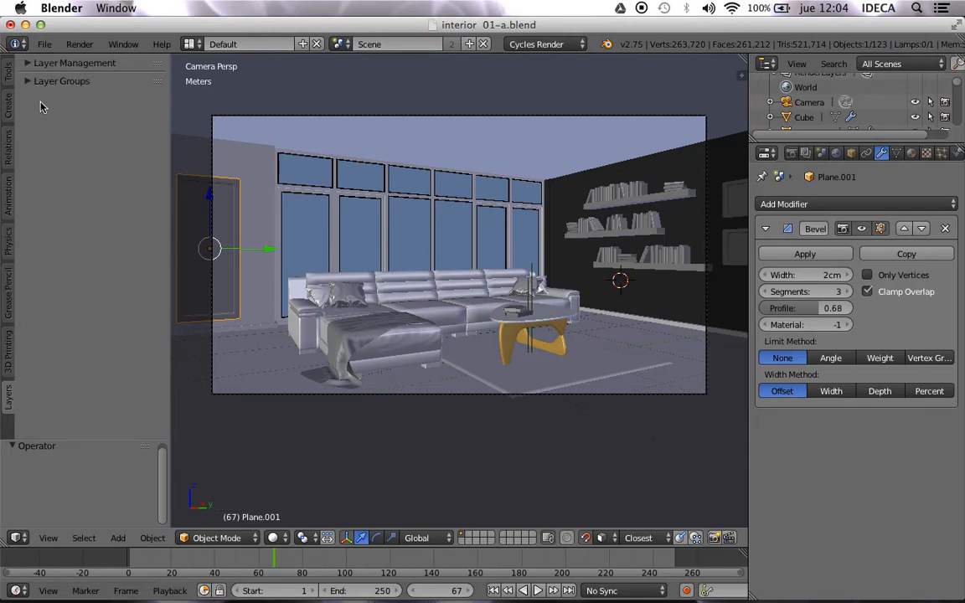
left_click(27, 82)
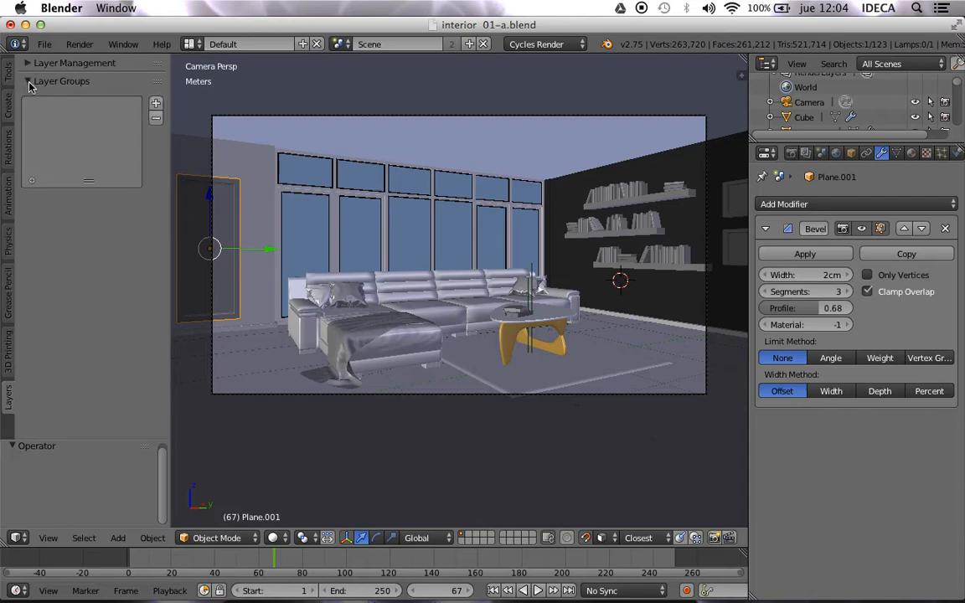
left_click(30, 64)
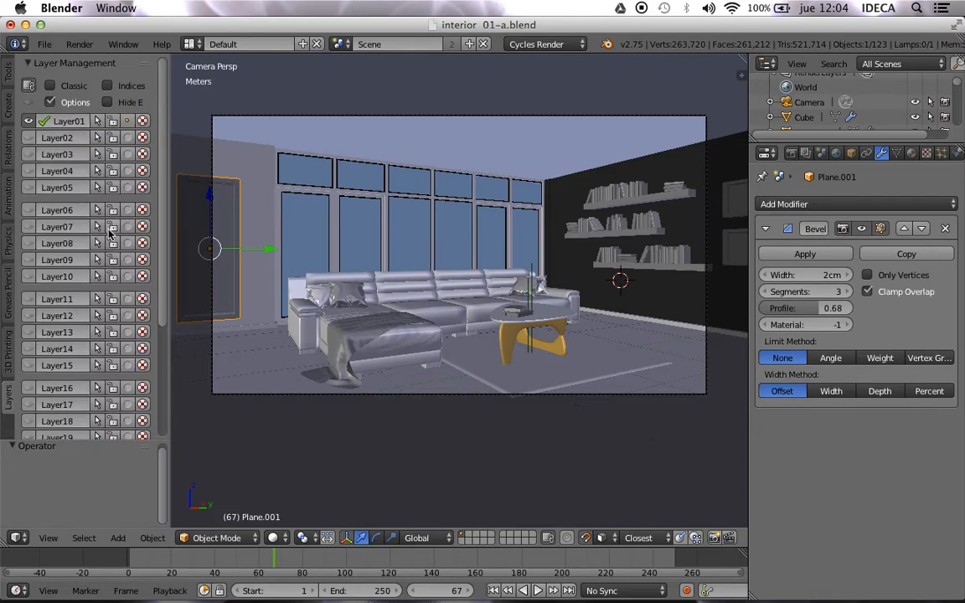
scroll(97, 243, "down", 5)
scroll(97, 260, "up", 6)
scroll(99, 261, "down", 2)
scroll(99, 260, "up", 2)
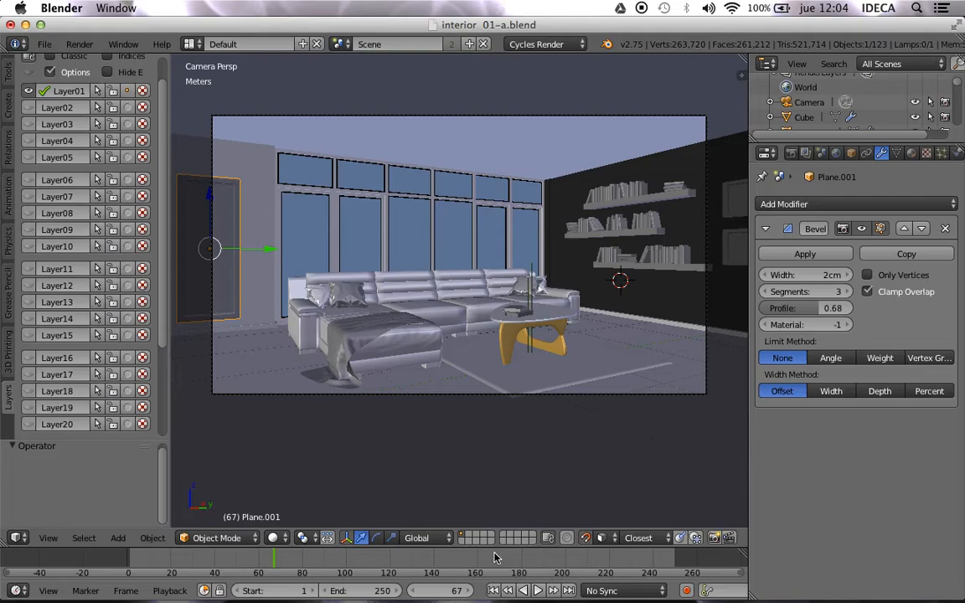
Step: Display Layer03 and Layer04 one at a time to compare with the layer list, and return to Layer01
left_click(478, 534)
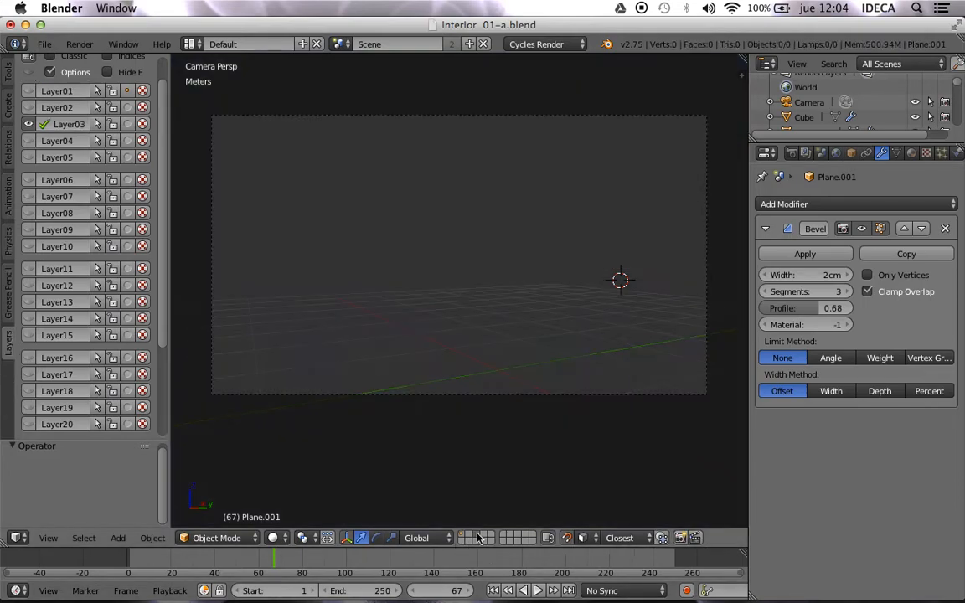
left_click(483, 541)
left_click(483, 534)
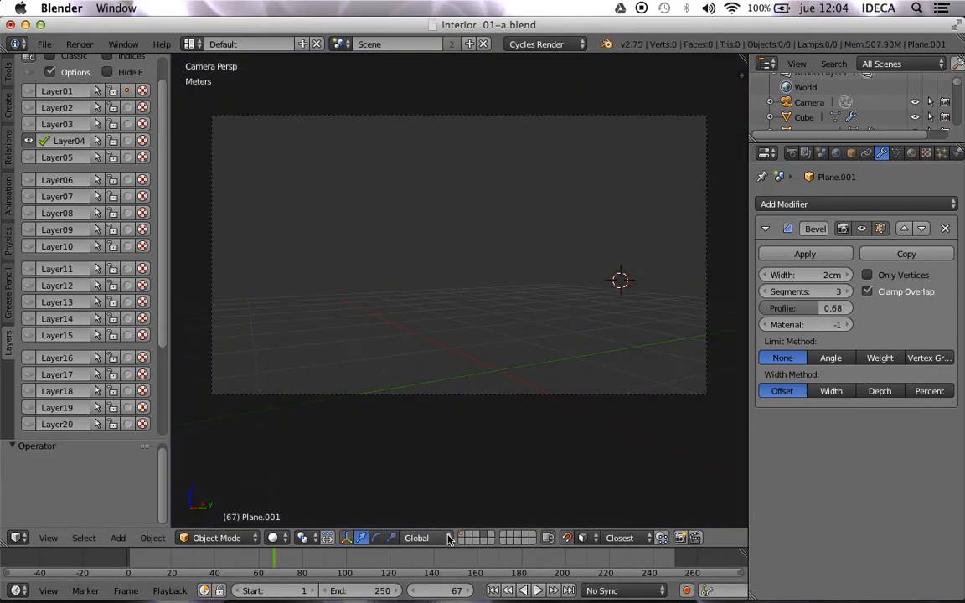
left_click(465, 533)
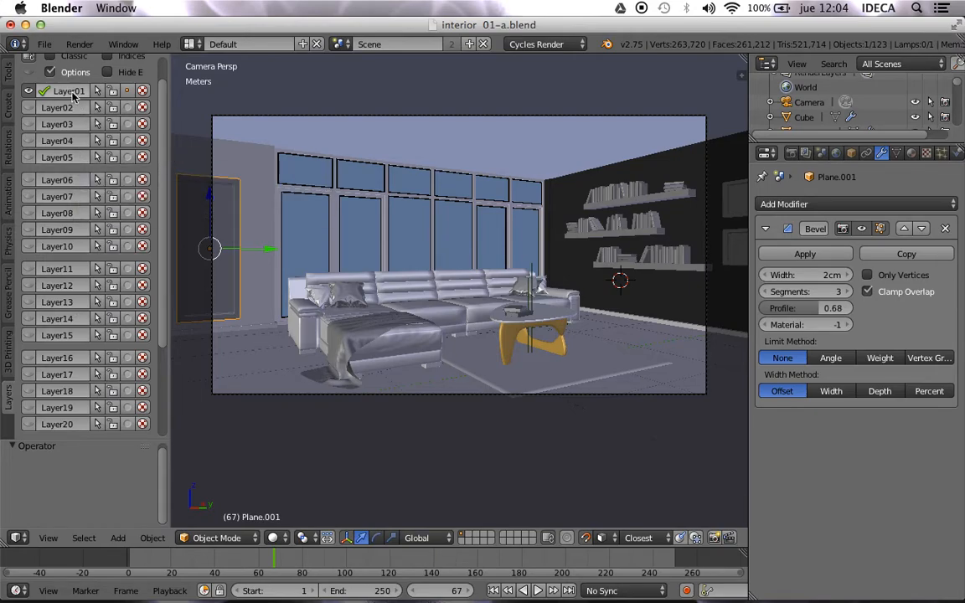
Step: Toggle the Classic option of Layer Management several times and leave it enabled
scroll(65, 91, "up", 2)
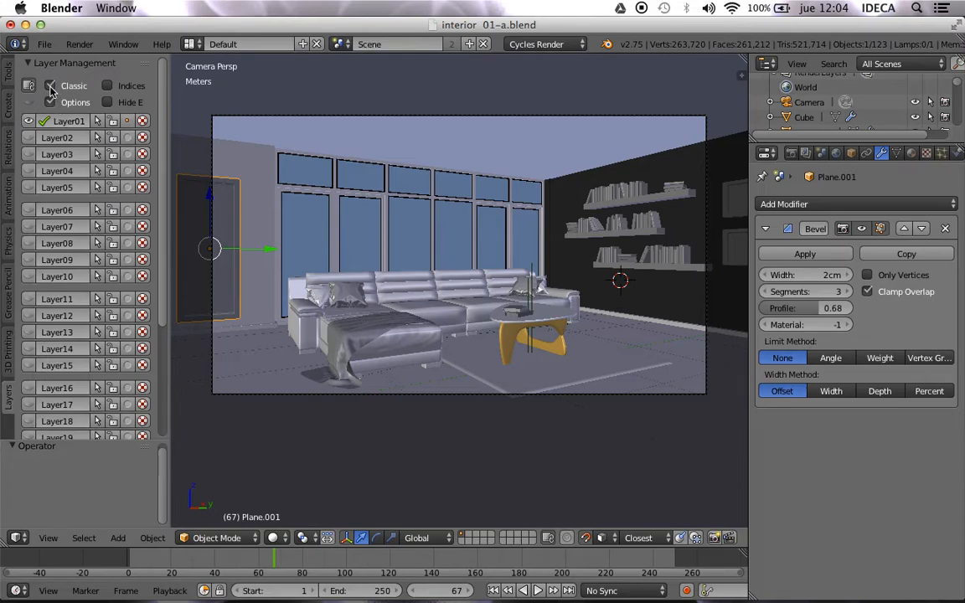
left_click(50, 87)
left_click(51, 87)
left_click(51, 88)
left_click(51, 88)
left_click(51, 88)
left_click(52, 88)
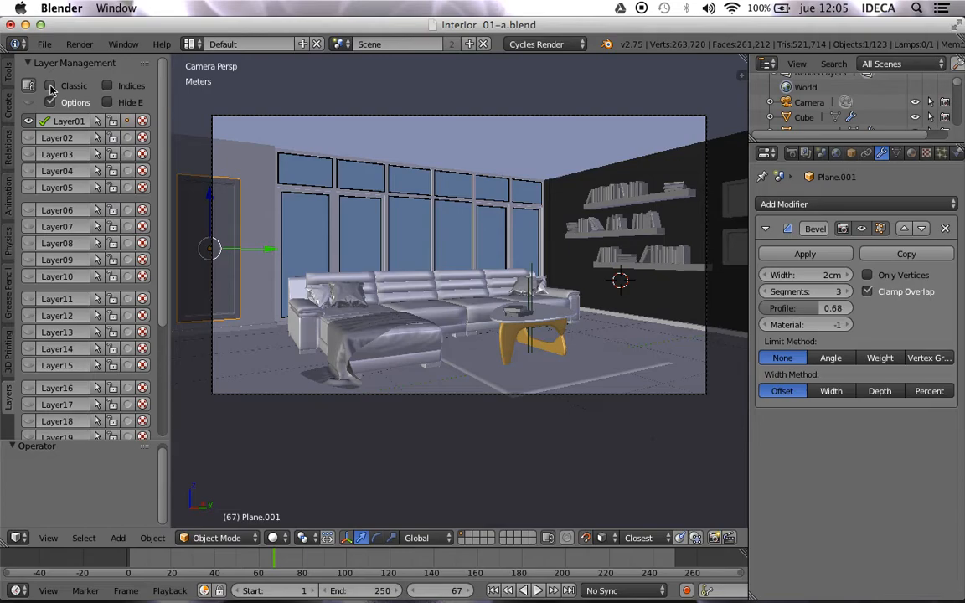
left_click(51, 88)
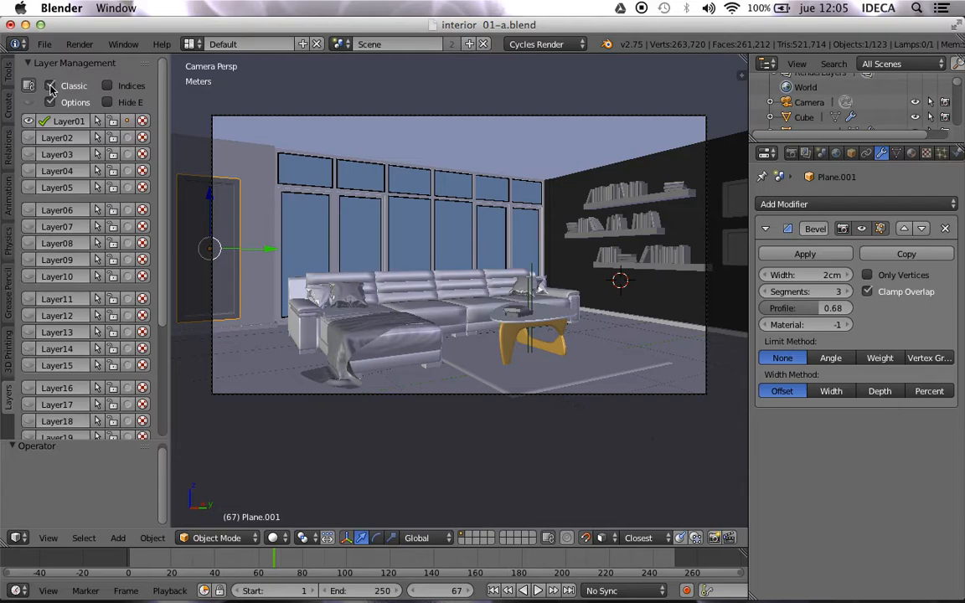
Step: Show Layer05, Layer09, Layer01, Layer02 and Layer04 one after another, ending with only Layer04 displayed
left_click(29, 188)
left_click(29, 260)
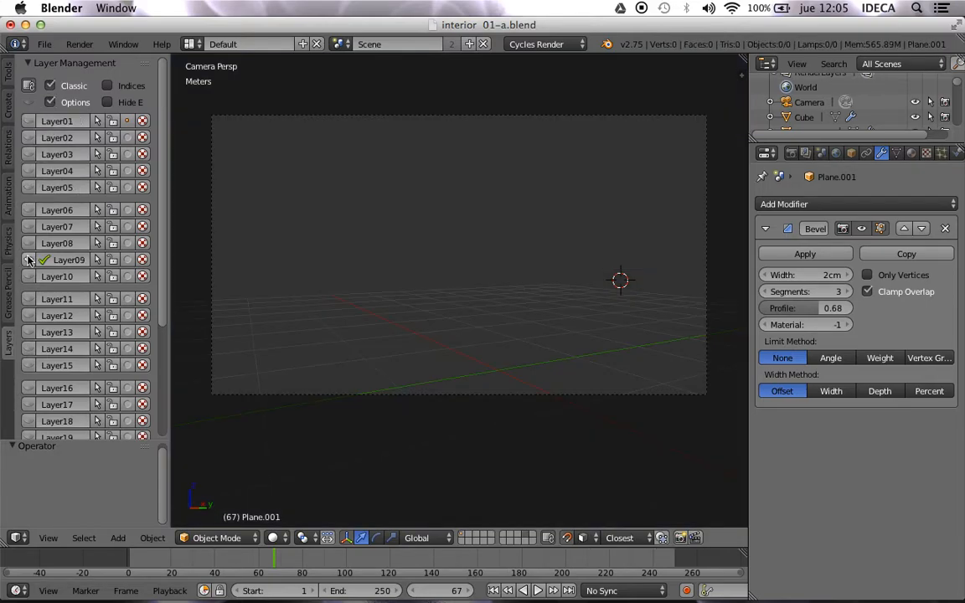
left_click(29, 121)
left_click(29, 137)
left_click(28, 171)
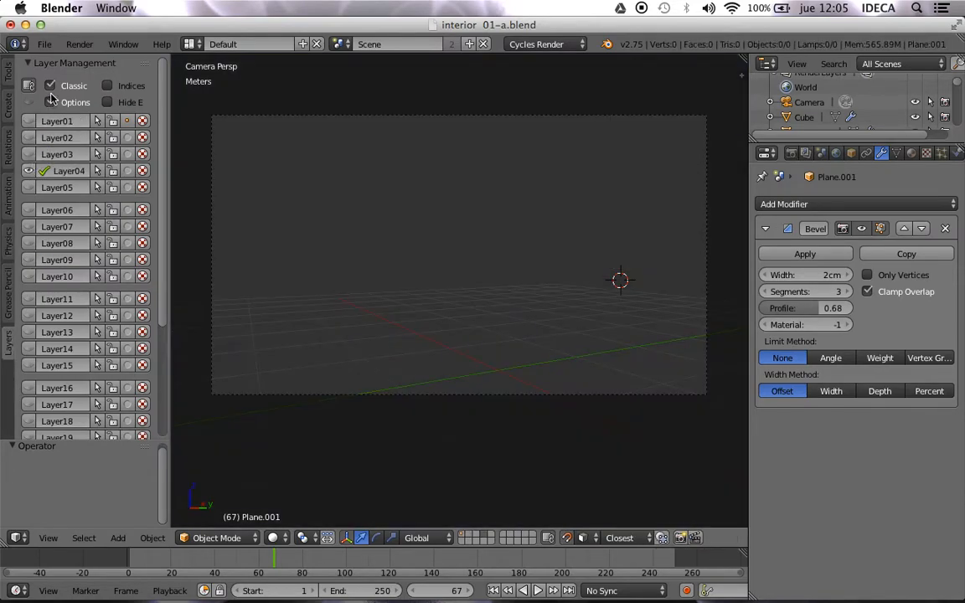
Step: Disable the Classic option and make Layer01, Layer03 and Layer02 visible together with Layer04
left_click(51, 86)
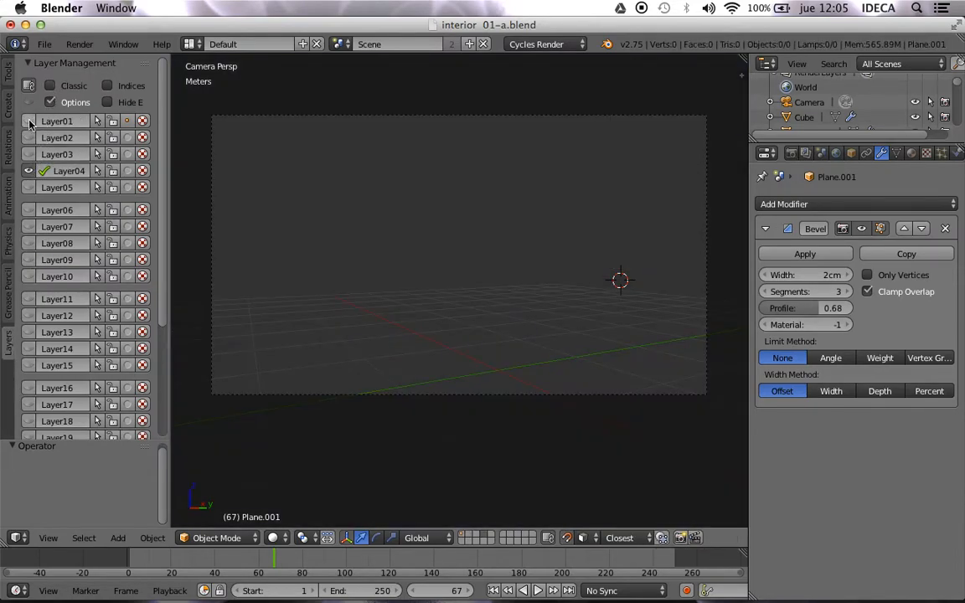
left_click(29, 121)
left_click(28, 154)
left_click(28, 137)
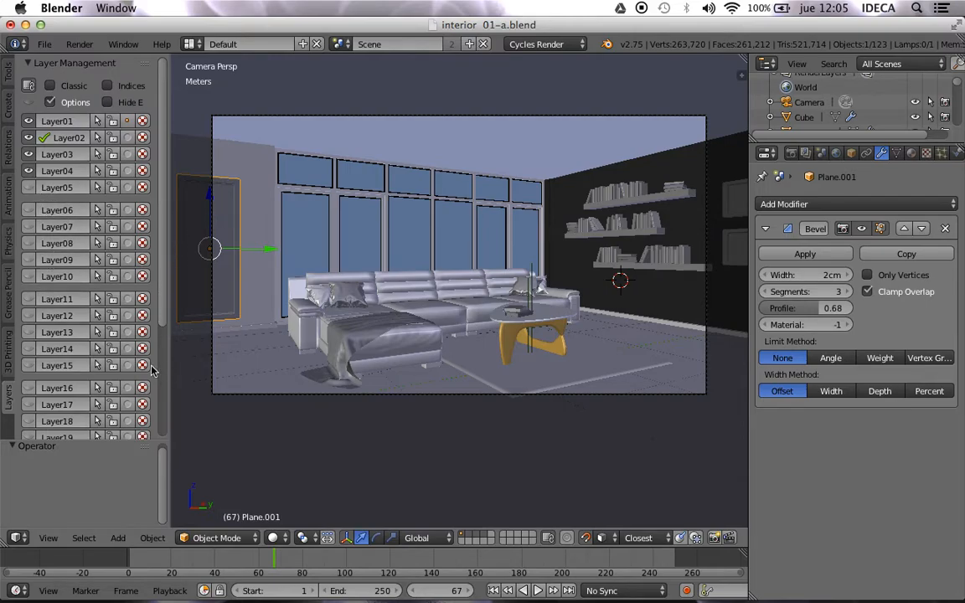
Step: Make Layer05 and Layer11 through Layer15 visible in addition to the layers already shown
scroll(138, 330, "down", 2)
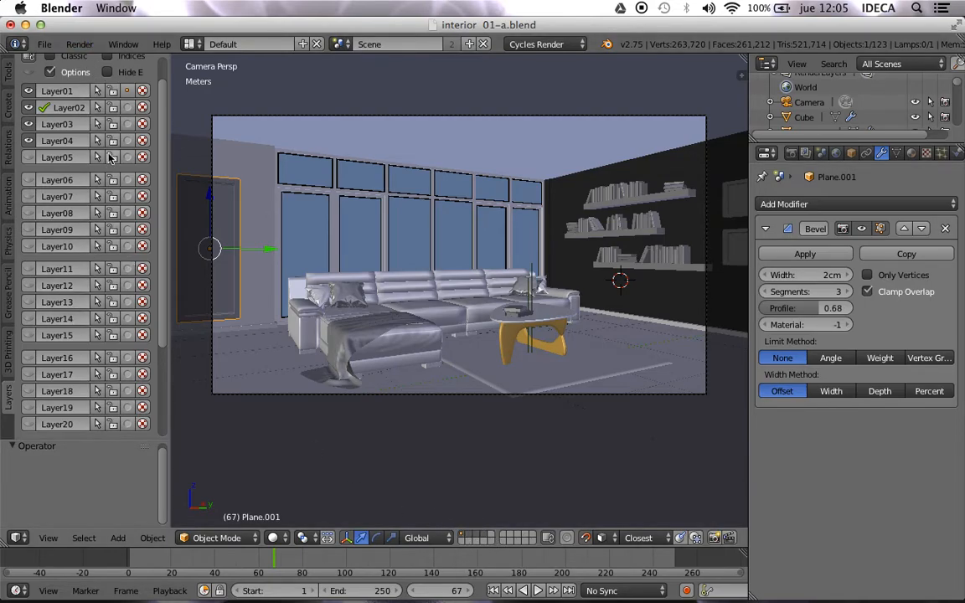
left_click(495, 537, "shift")
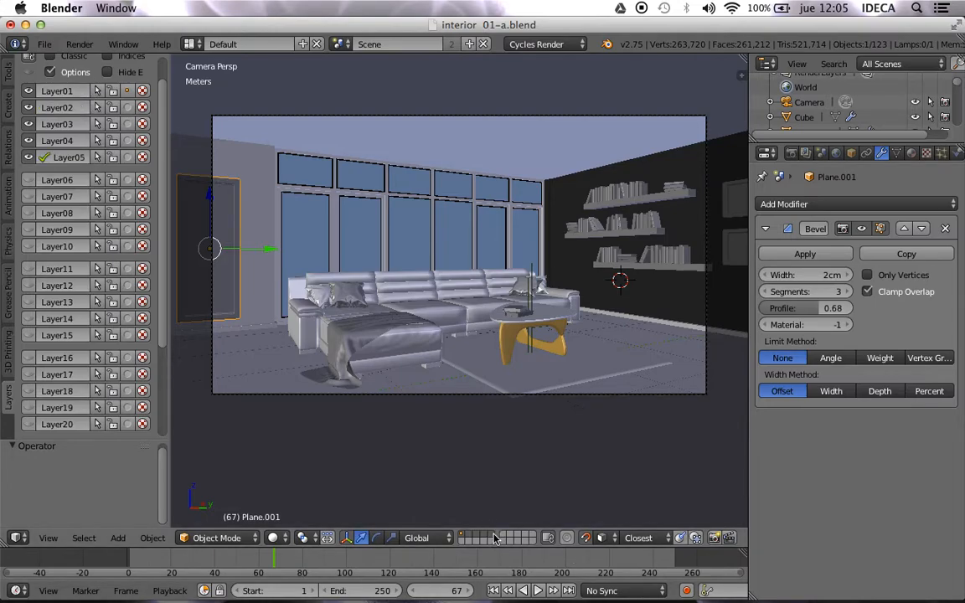
left_click(28, 268, "shift")
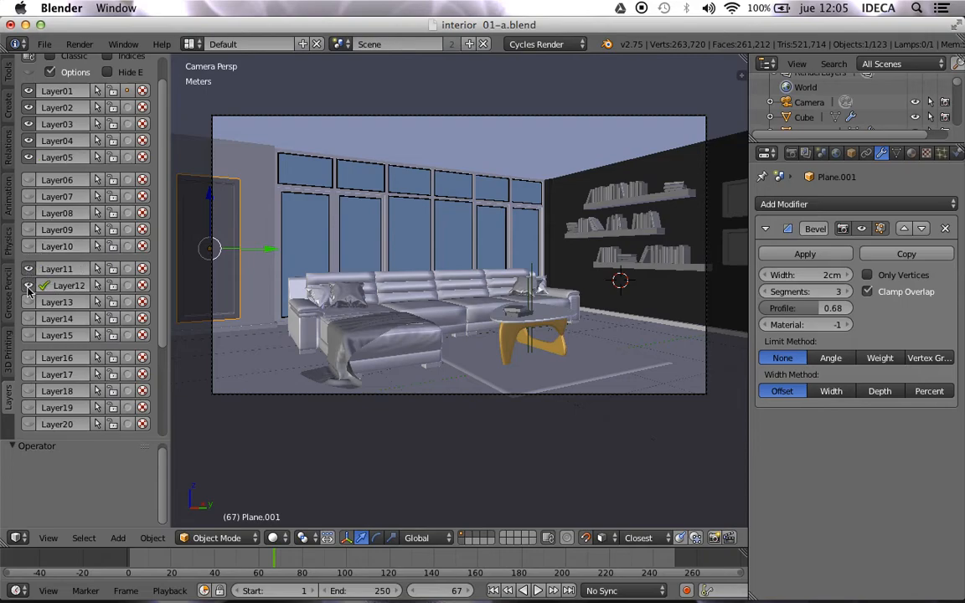
left_click(28, 284, "shift")
left_click(28, 302, "shift")
left_click(27, 318, "shift")
left_click(30, 334, "shift")
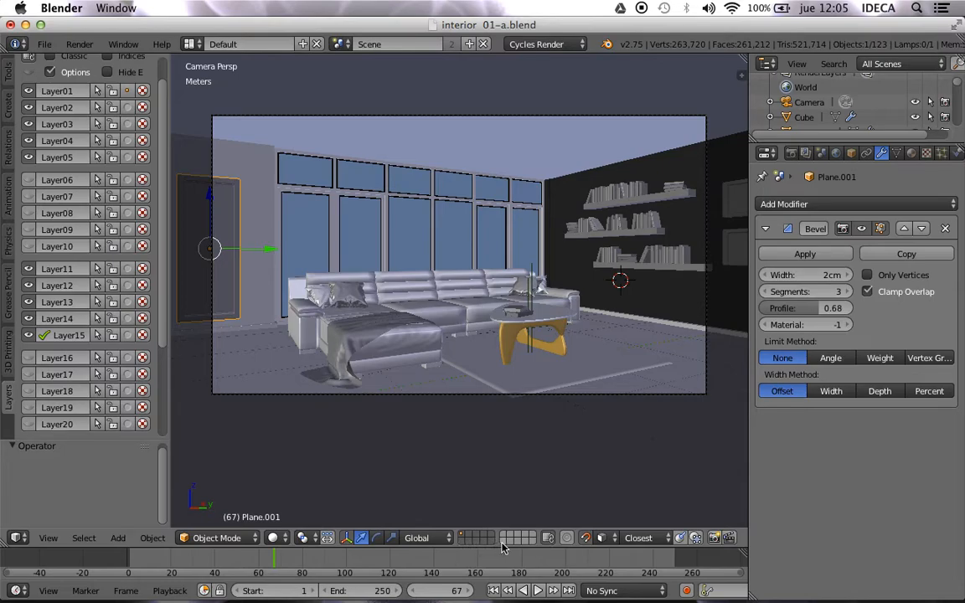
Step: Turn on the Indices option so the layer list shows a number for each layer, and look through the list
scroll(88, 310, "down", 3)
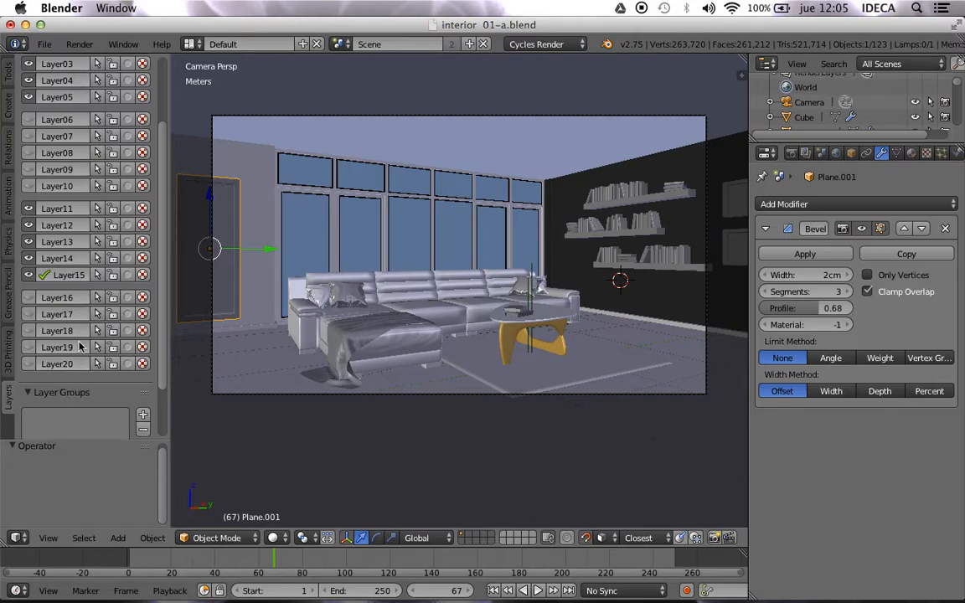
scroll(79, 308, "up", 3)
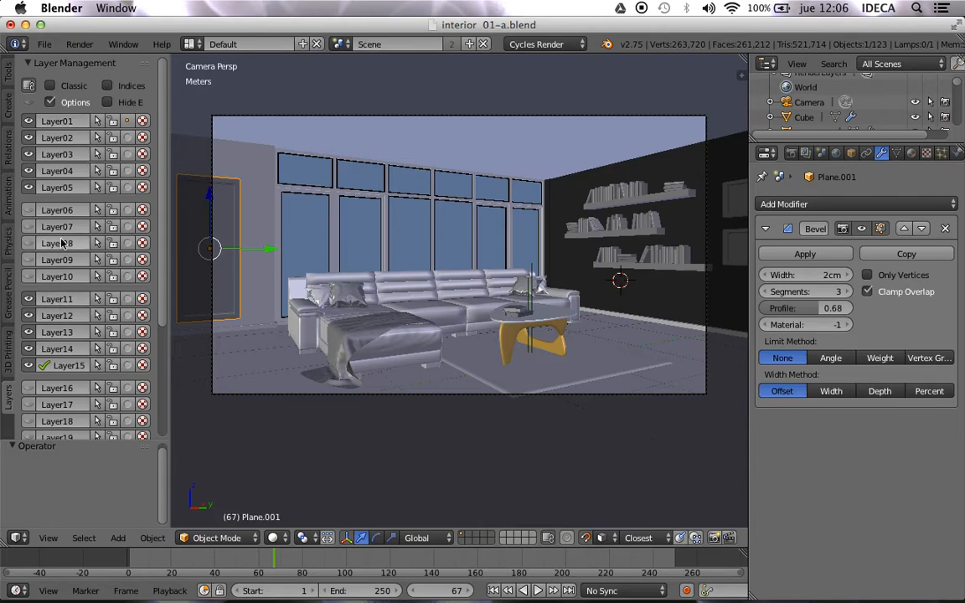
scroll(61, 243, "down", 3)
scroll(61, 242, "up", 3)
scroll(61, 251, "down", 3)
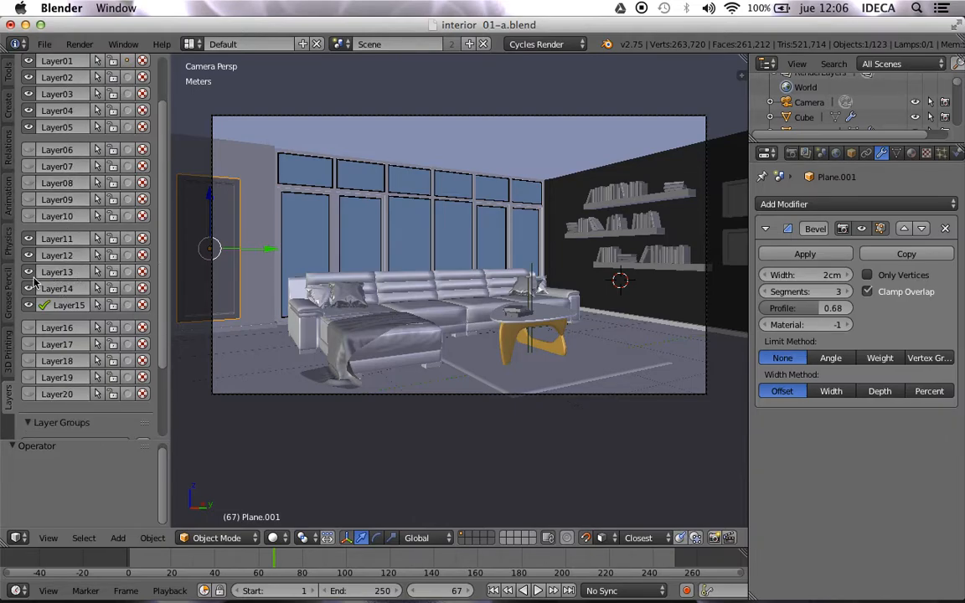
scroll(71, 279, "up", 3)
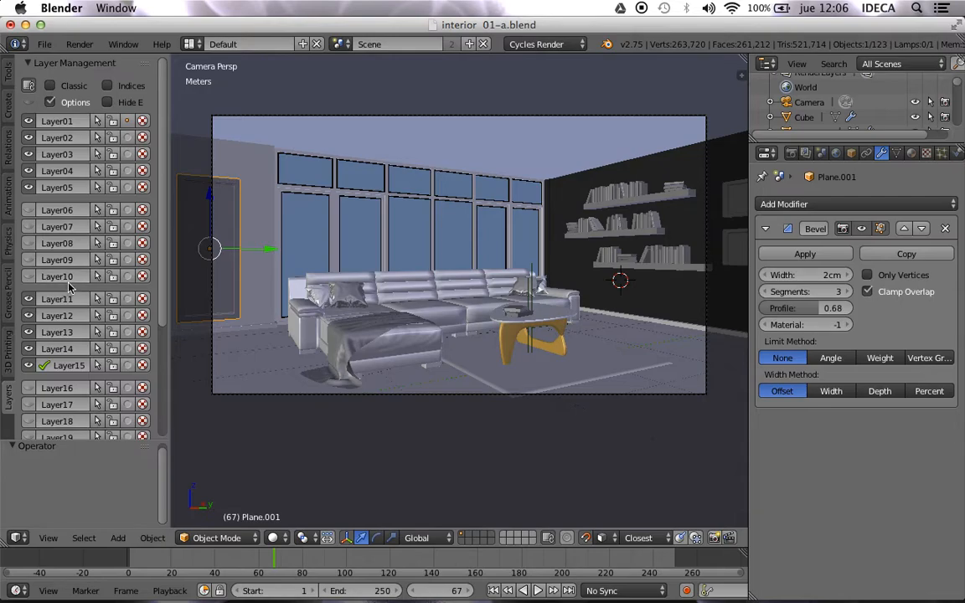
left_click(108, 87)
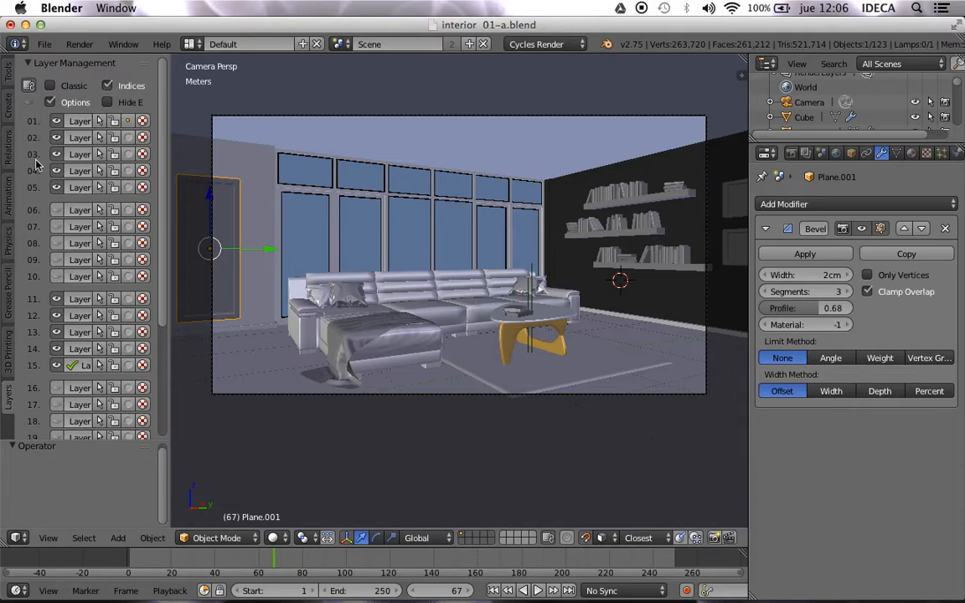
scroll(35, 381, "down", 3)
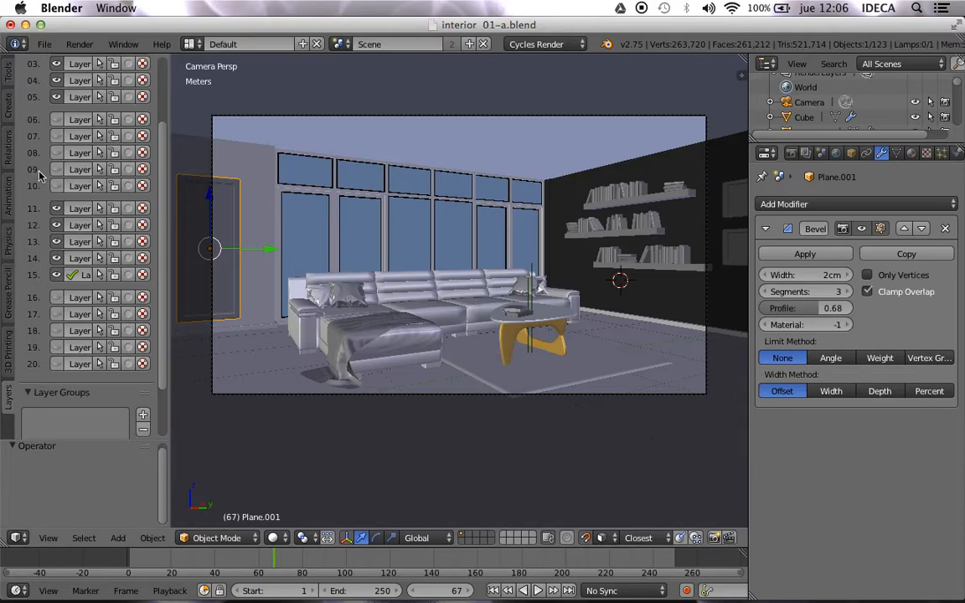
scroll(42, 94, "up", 3)
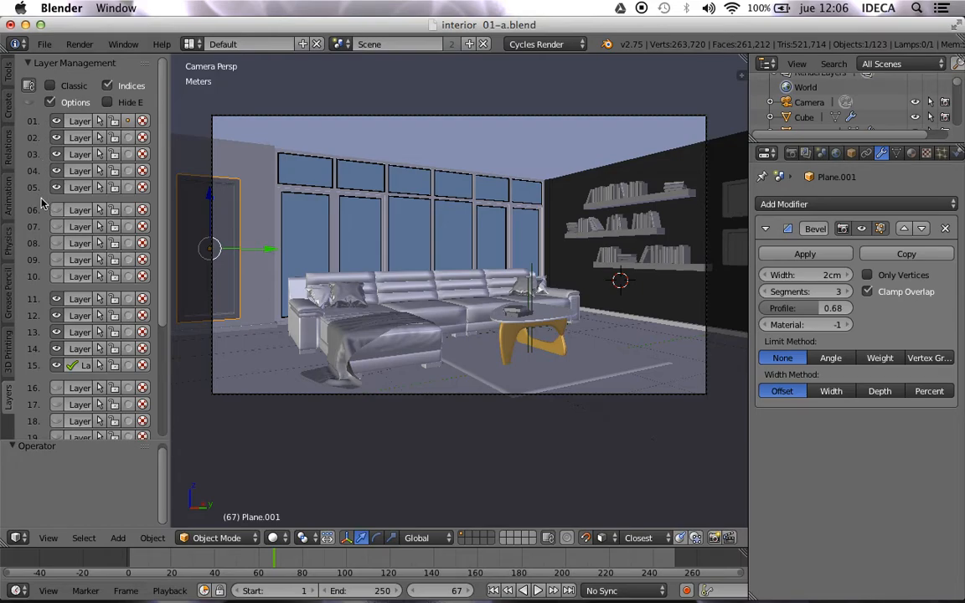
scroll(45, 299, "down", 1)
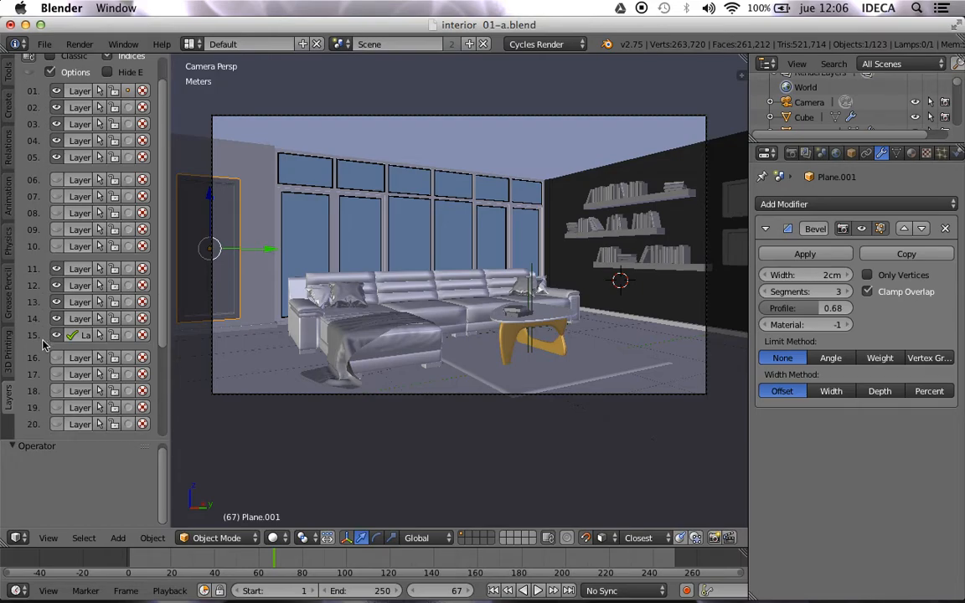
scroll(45, 319, "up", 1)
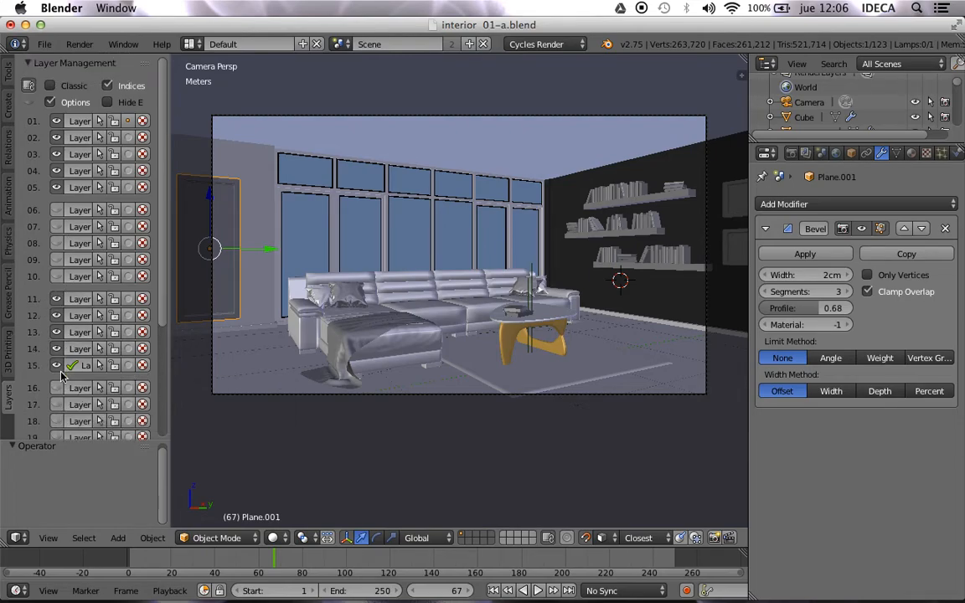
Step: Toggle the visibility of several layers until only Layer01 is displayed, and turn off the Indices option
left_click(56, 276)
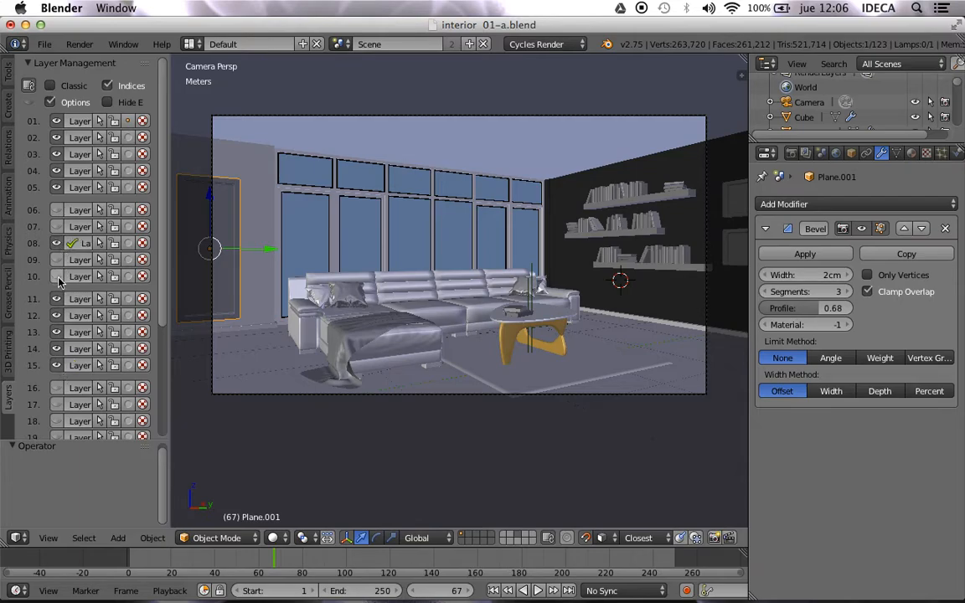
mouse_move(56, 136)
left_mouse_down()
mouse_move(59, 365)
mouse_move(58, 332)
left_mouse_up()
left_click(61, 228)
left_click_drag(60, 230, 62, 174)
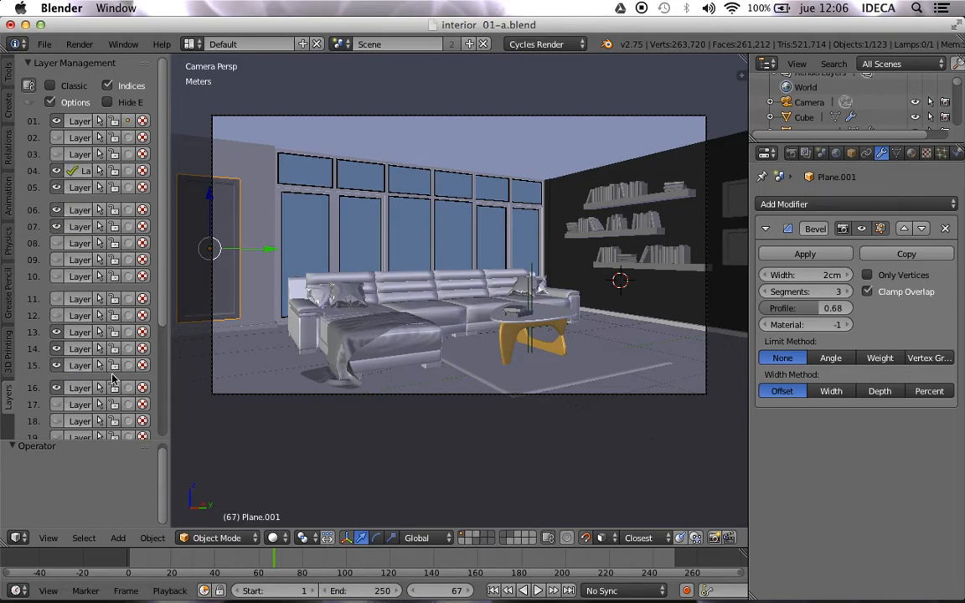
left_click_drag(55, 368, 63, 169)
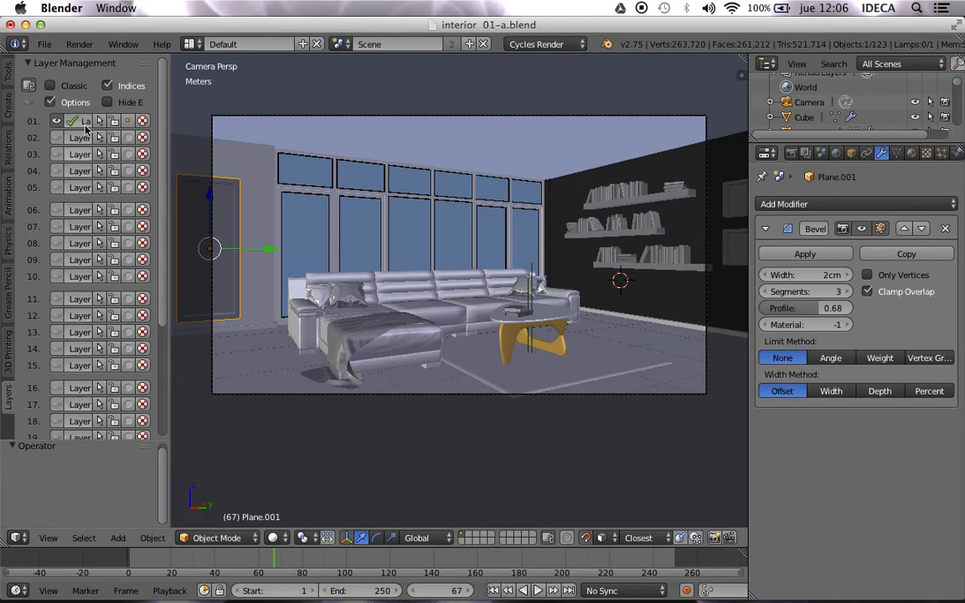
left_click(107, 86)
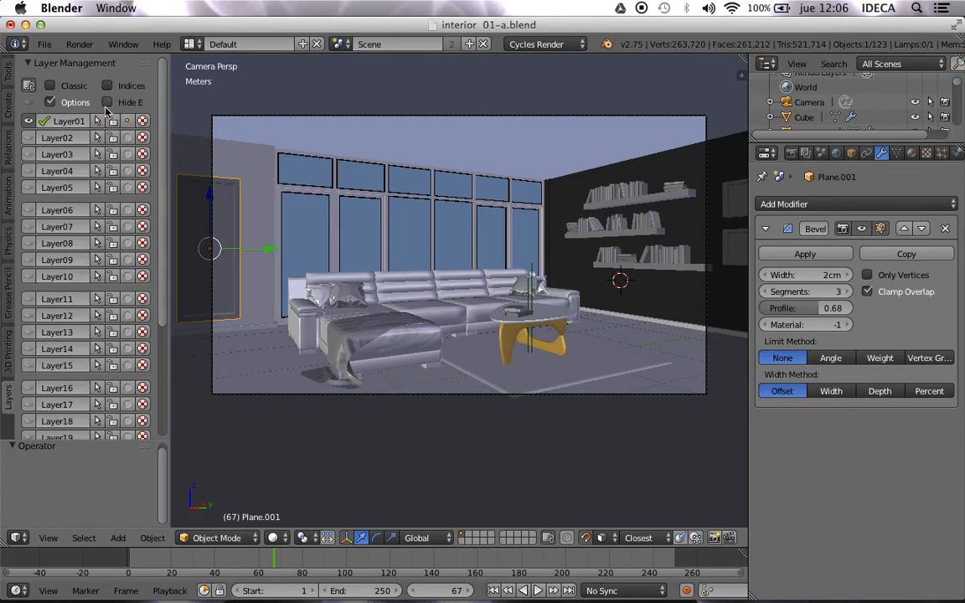
Step: Switch the layer list's Options setting off and on twice, leaving it enabled, and widen the Layer Management area
left_click(50, 102)
left_click(50, 103)
left_click(51, 103)
left_click(50, 102)
left_click_drag(170, 199, 246, 191)
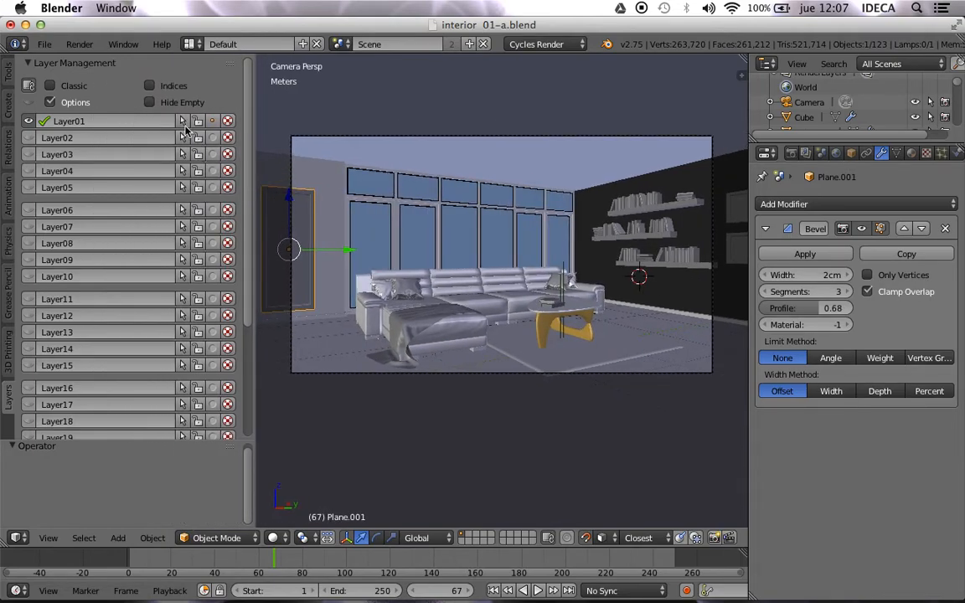
Step: Select and deselect all objects on Layer01 repeatedly, ending with nothing selected, and lock the layer
left_click(184, 123)
left_click(184, 122)
left_click(184, 122)
left_click(183, 122)
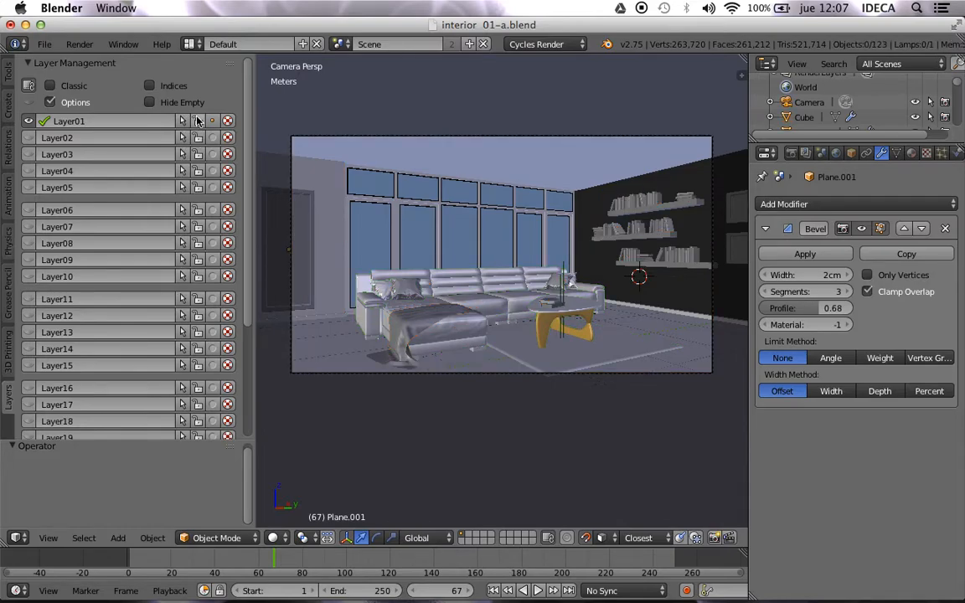
left_click(199, 121)
Step: Restart the Screencast Keys display from the viewport properties and close those properties again
key("n")
scroll(685, 458, "down", 15)
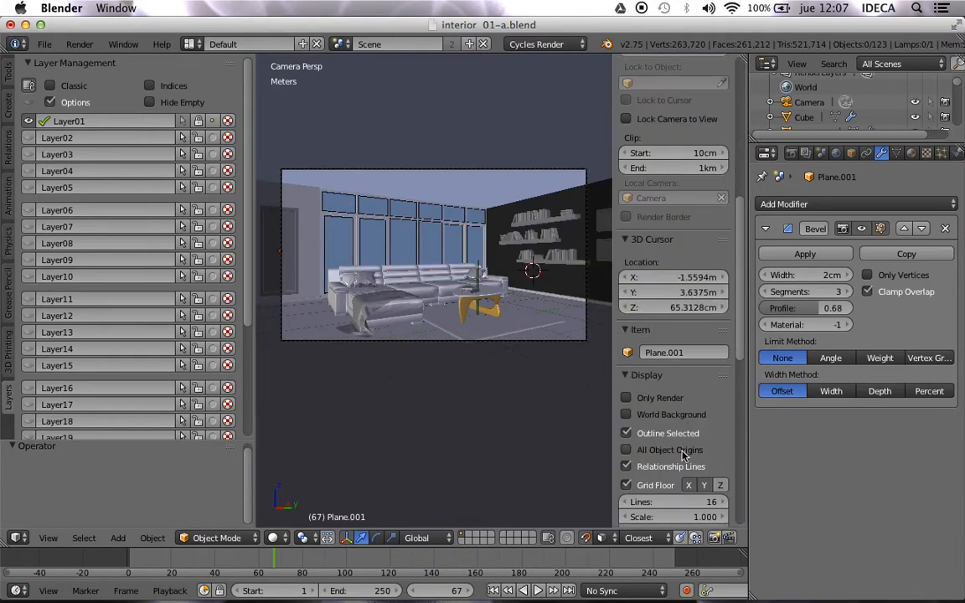
scroll(684, 458, "down", 4)
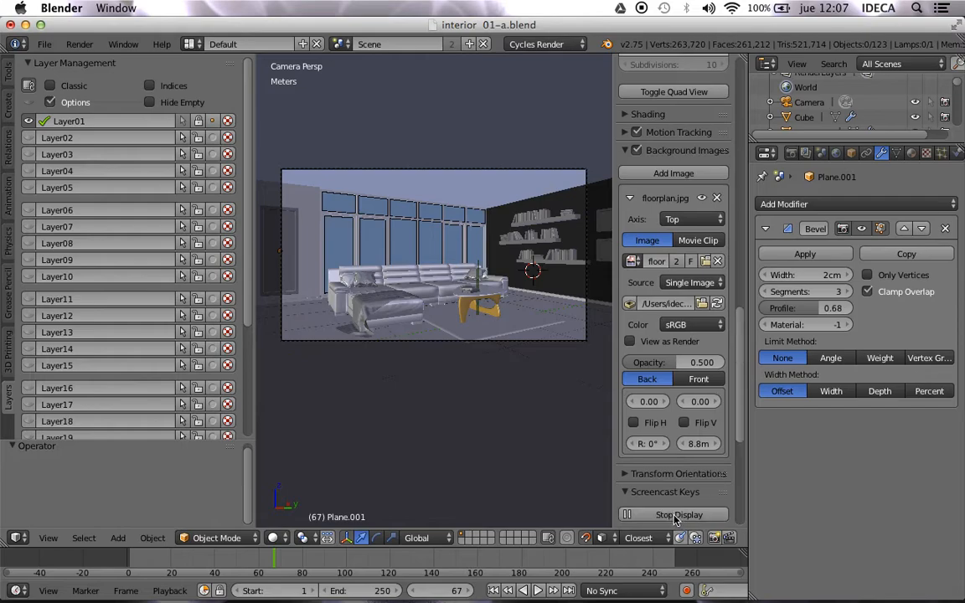
left_click(679, 514)
key("n")
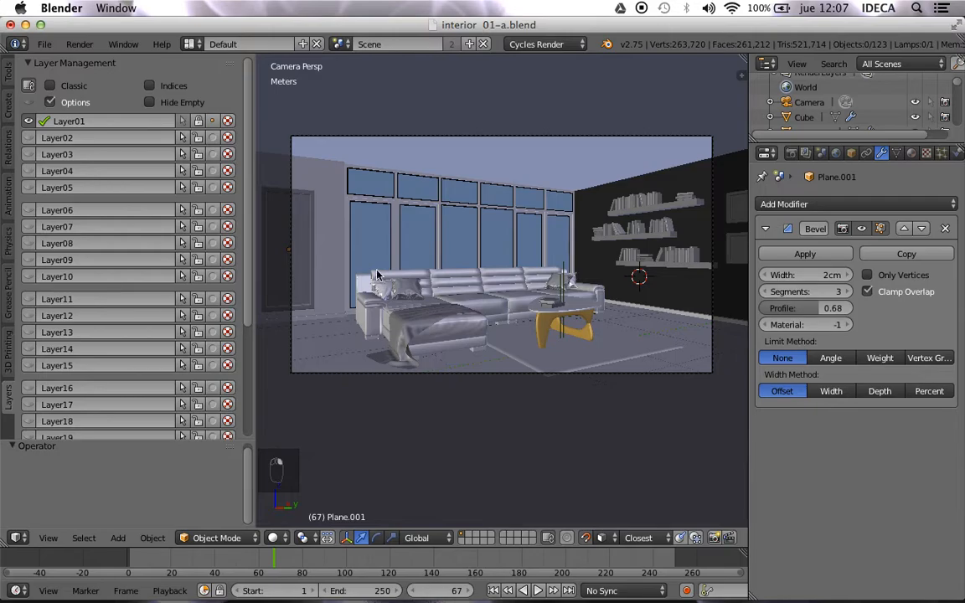
Step: Try picking the wall and windows of the locked Layer01, and restore the camera view after a brief orthographic view
left_click(321, 225)
left_click(388, 227)
key("KP_5")
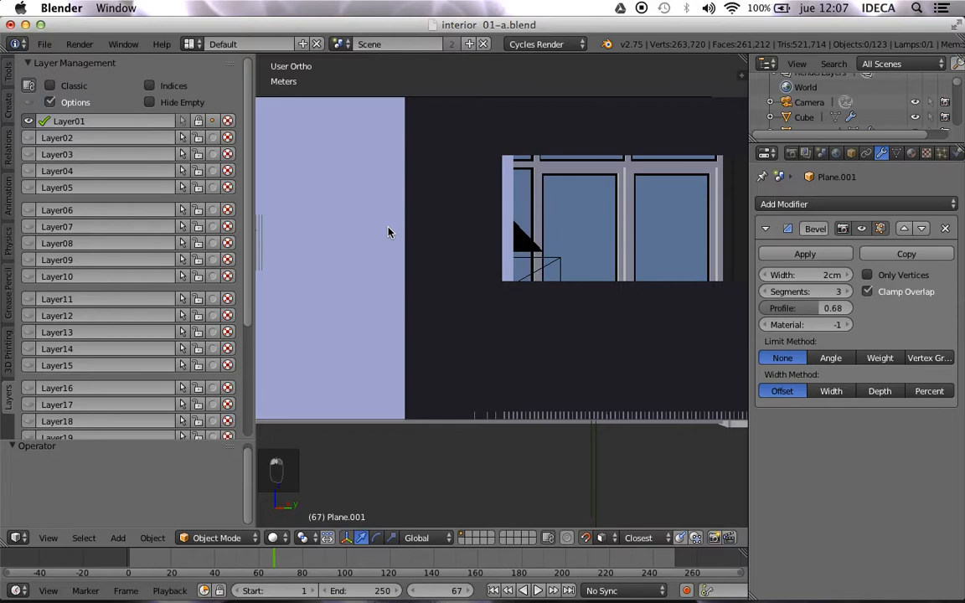
key("KP_0")
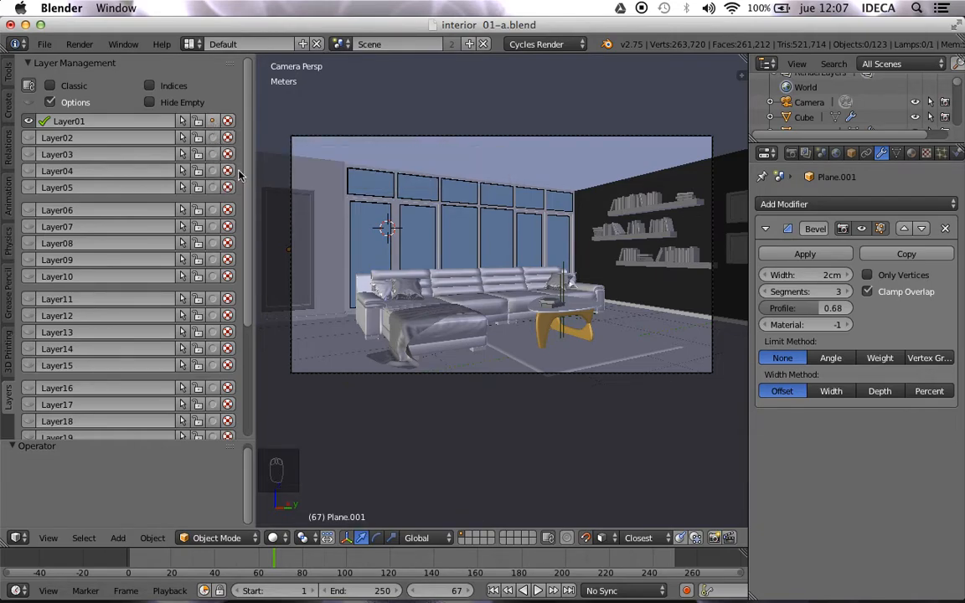
Step: Select the door and move it to Layer02 with the Move to Layer command, and make Layer02 visible
right_click(277, 245)
key("m")
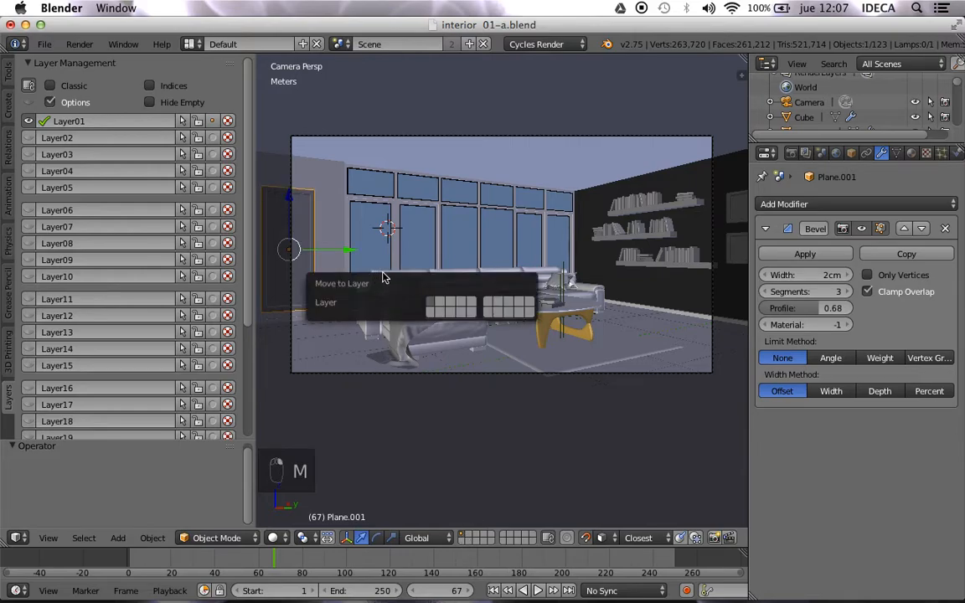
left_click(441, 303)
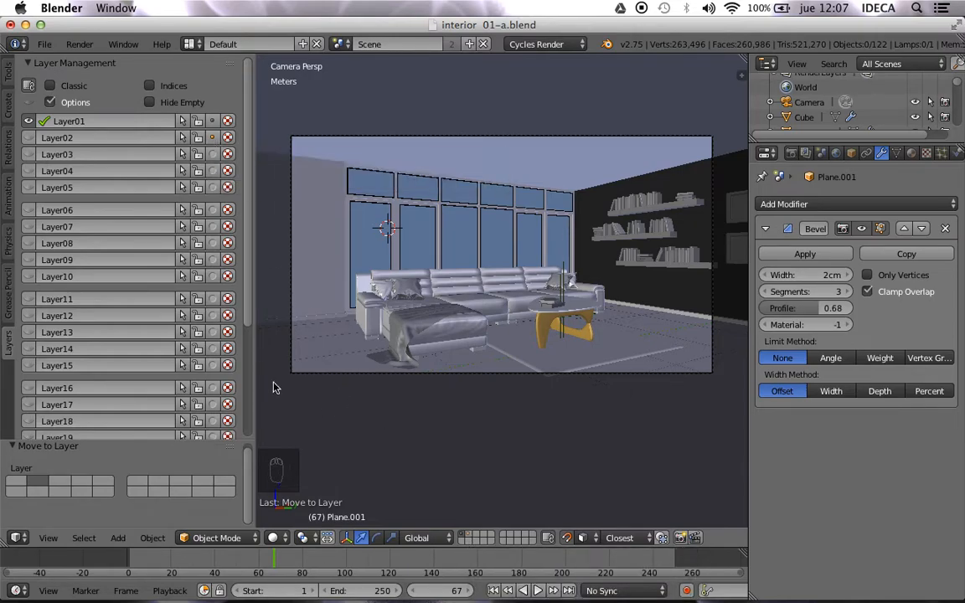
left_click(28, 139)
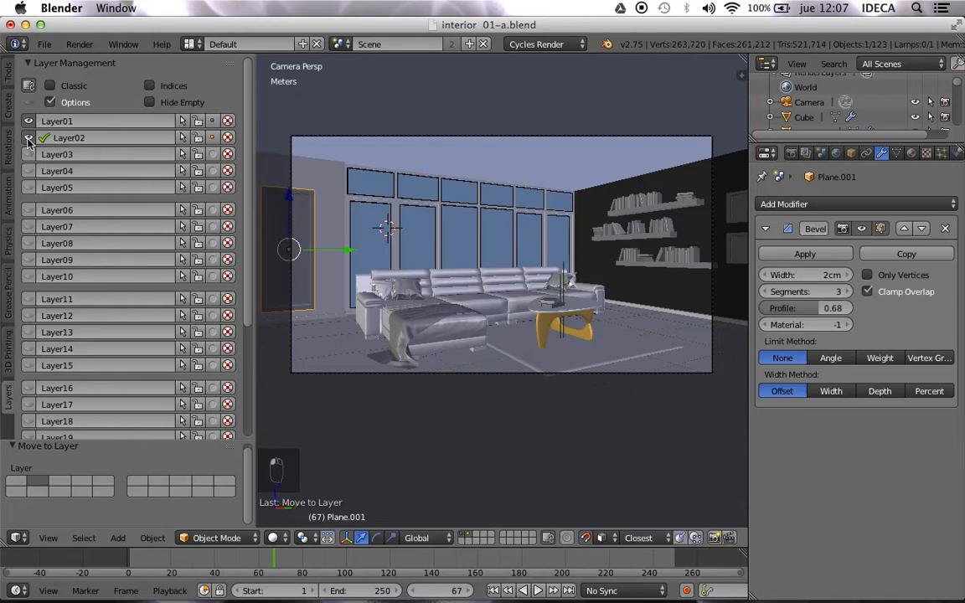
Step: Hide and show Layer02 to check the door, and move the door back to Layer01 with Layer02 hidden again
left_click(27, 139)
left_click(28, 139)
key("m")
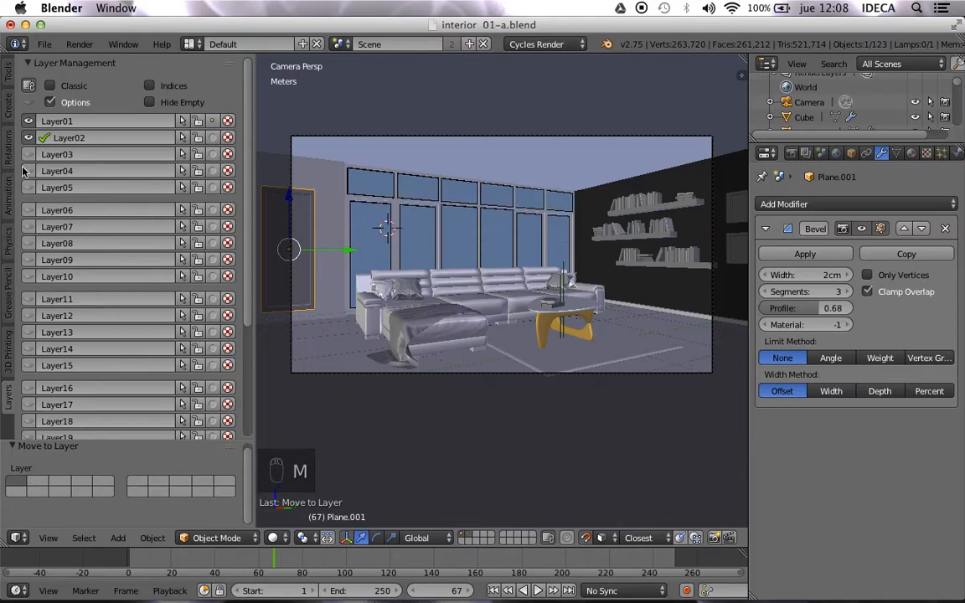
left_click(28, 139)
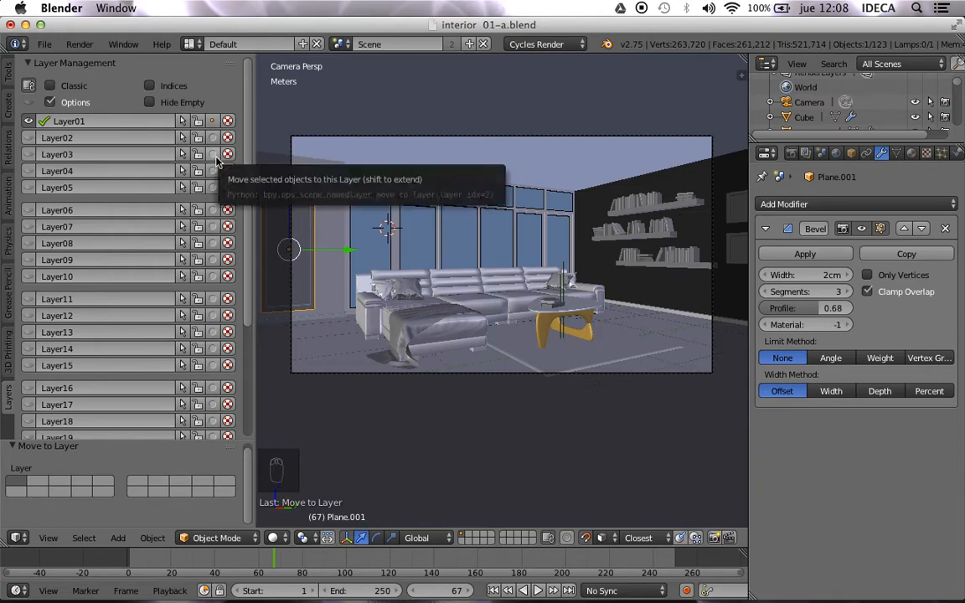
Step: Move the door to Layer03 using the add-on's own move control, and show and hide Layer03
left_click(214, 157)
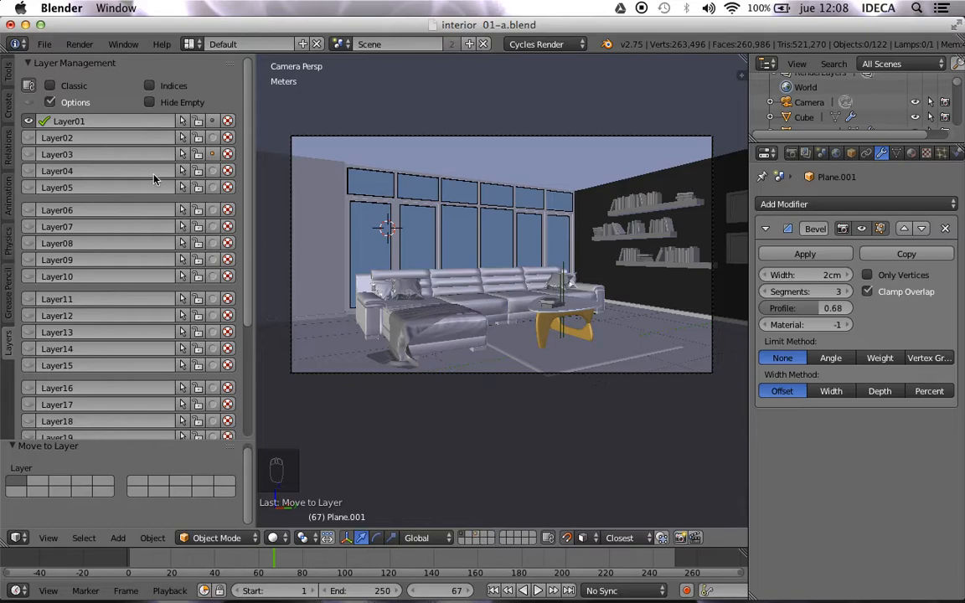
left_click(30, 155)
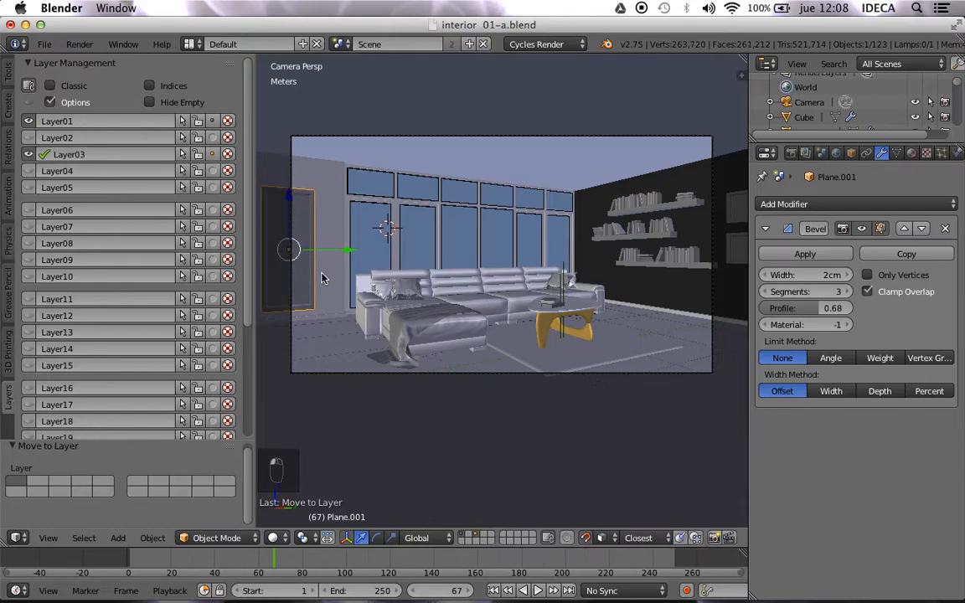
left_click(29, 154)
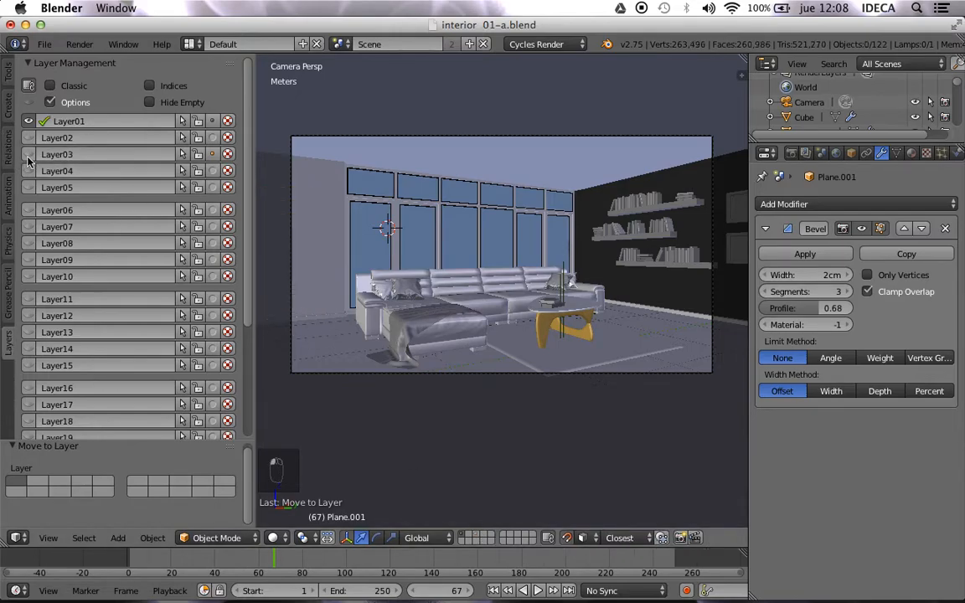
Step: Show Layer03, move the door back to Layer01, and hide Layer03
left_click(29, 154)
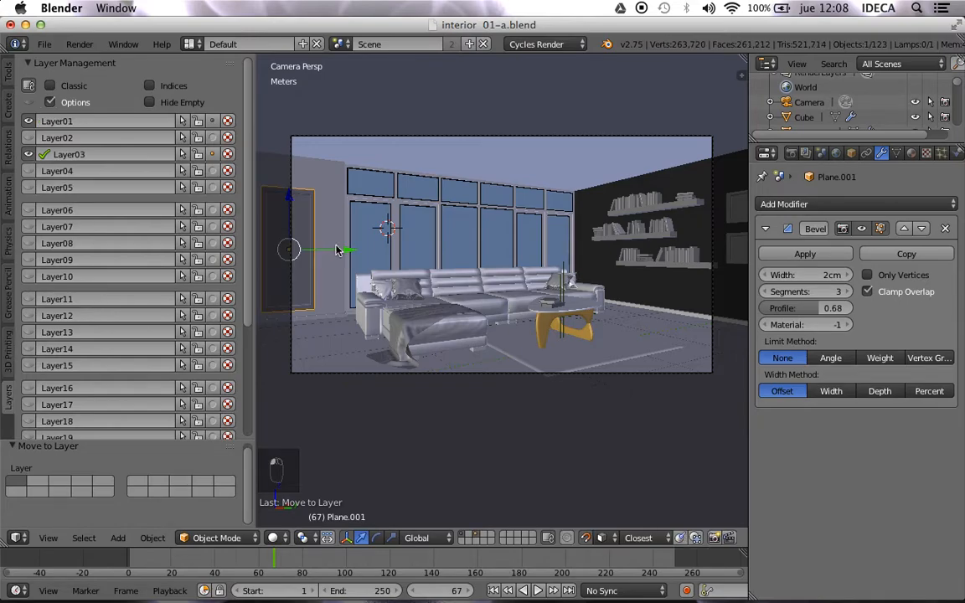
key("m")
left_click(29, 154)
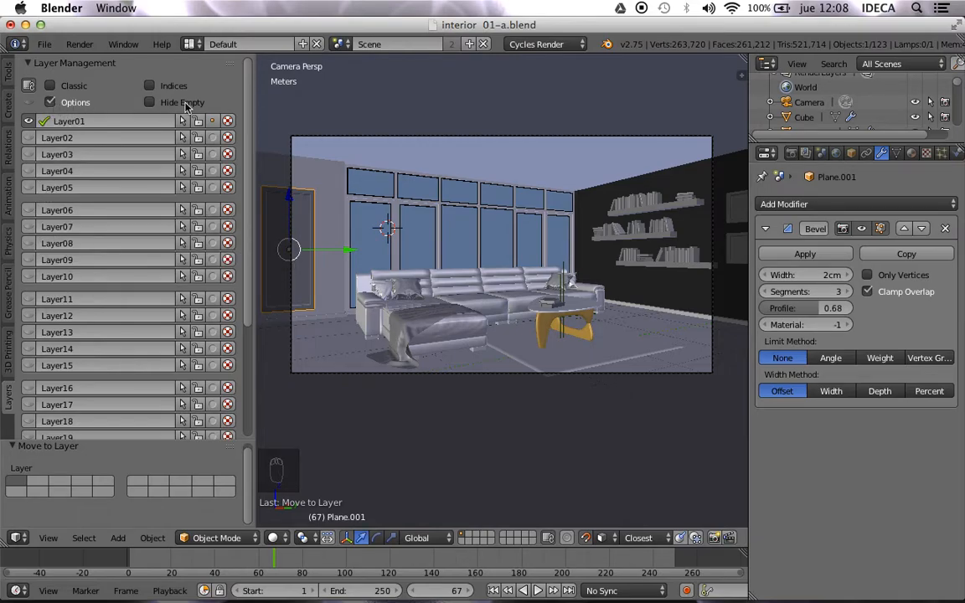
Step: Switch Layer01 to wireframe and back, and do the same for the whole viewport with Wireframe and Solid shading
left_click(228, 121)
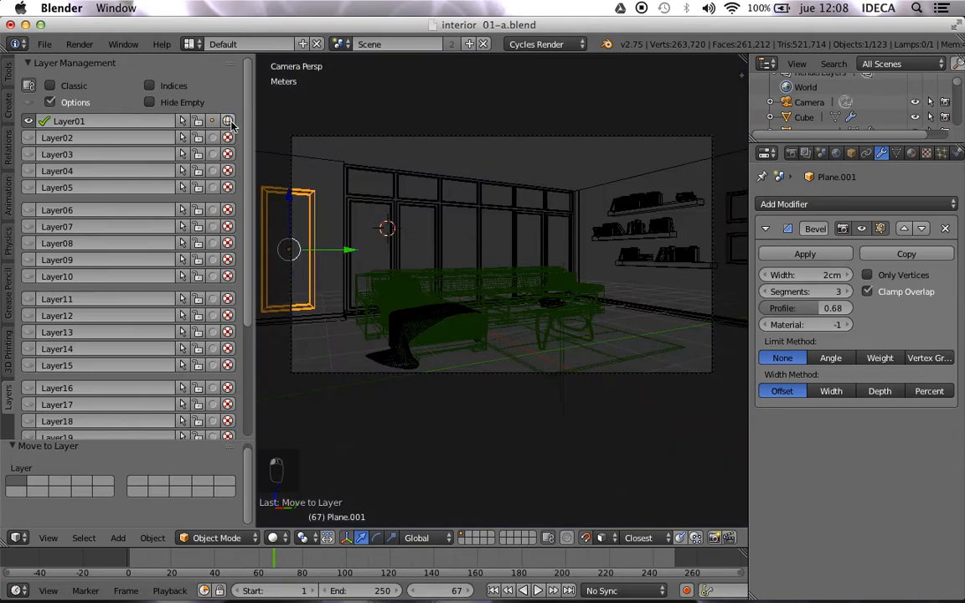
left_click(228, 122)
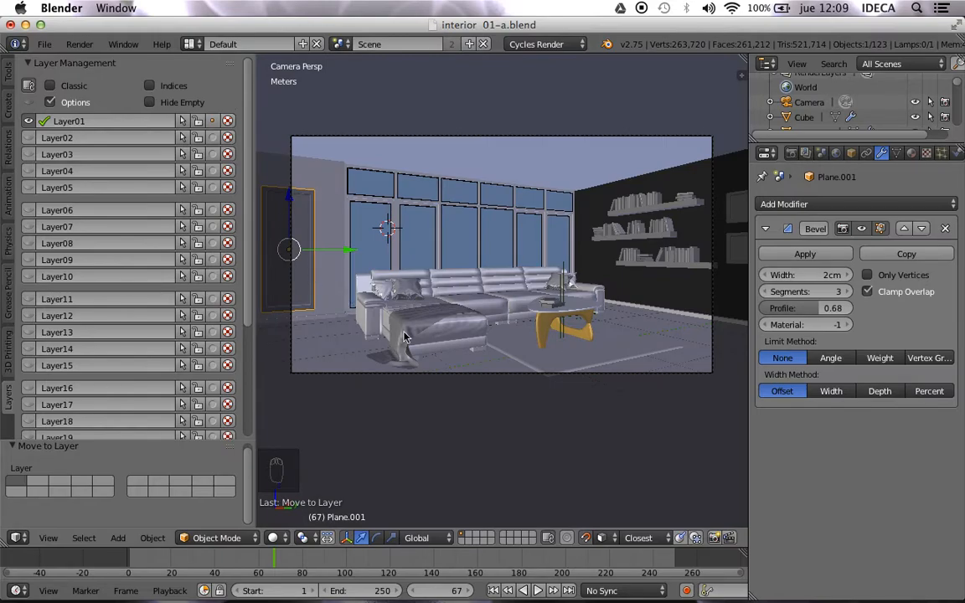
left_click(277, 537)
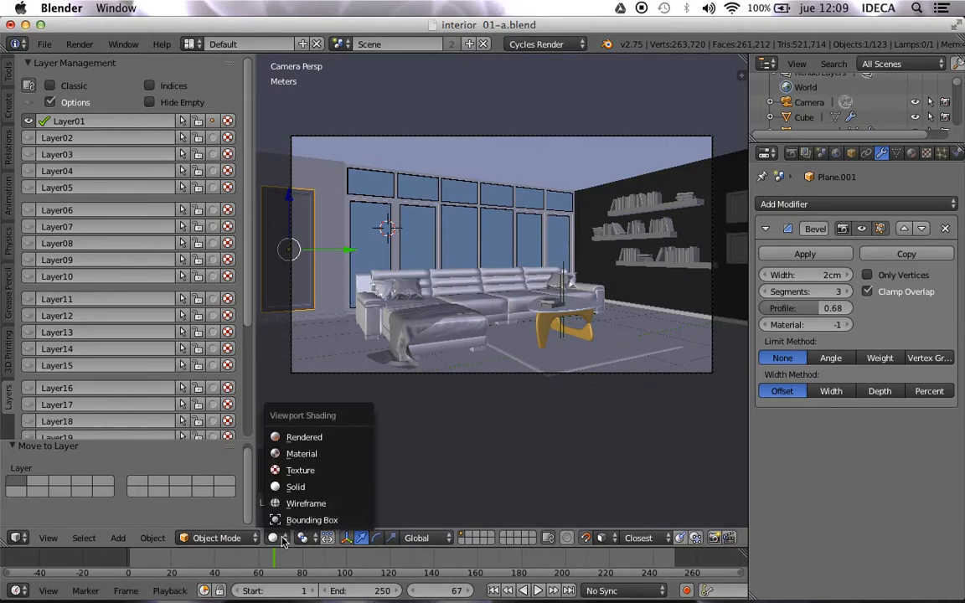
left_click(293, 503)
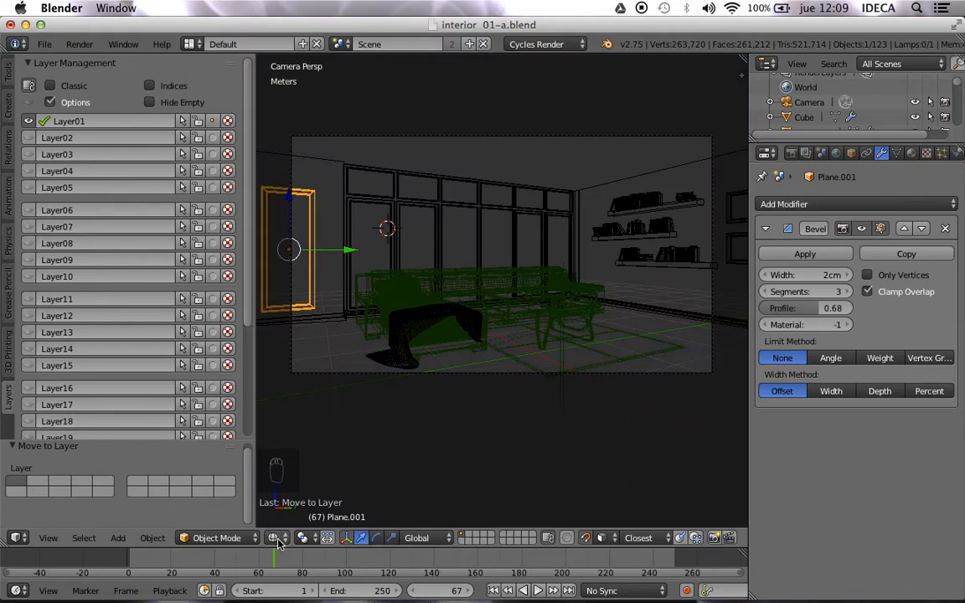
left_click(274, 537)
left_click(293, 486)
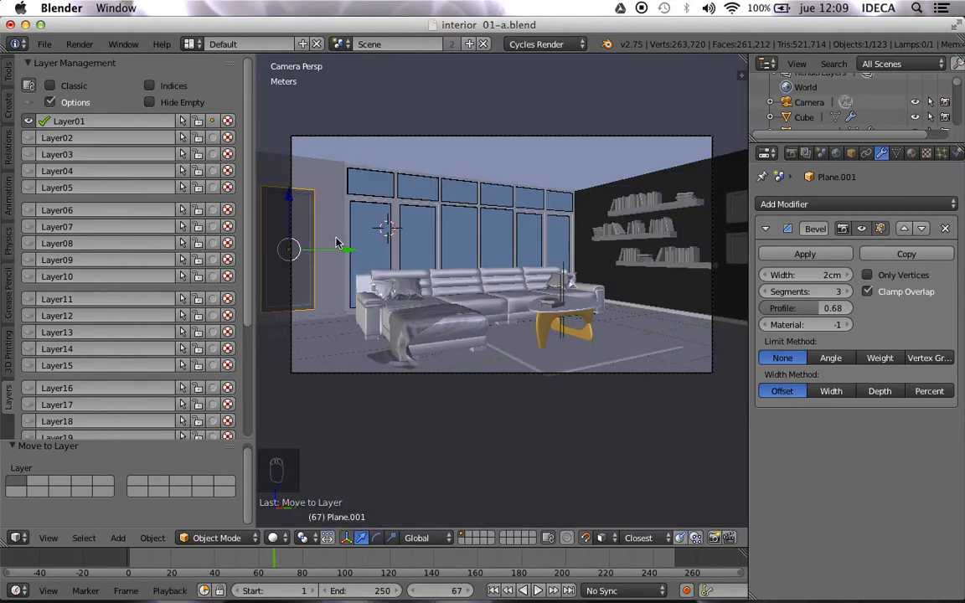
Step: Bring up the Display settings in the door's object properties
left_click(851, 154)
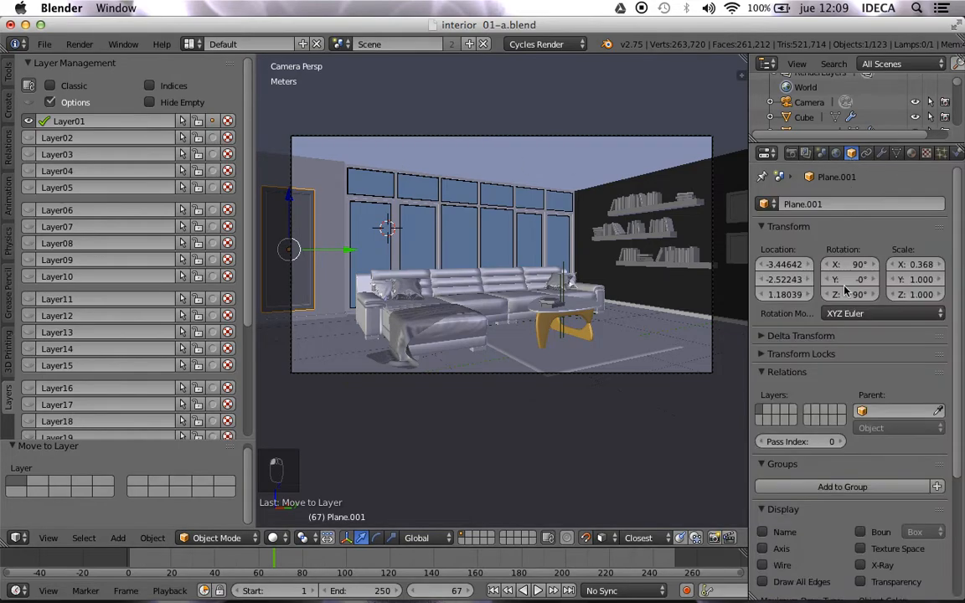
scroll(841, 452, "down", 5)
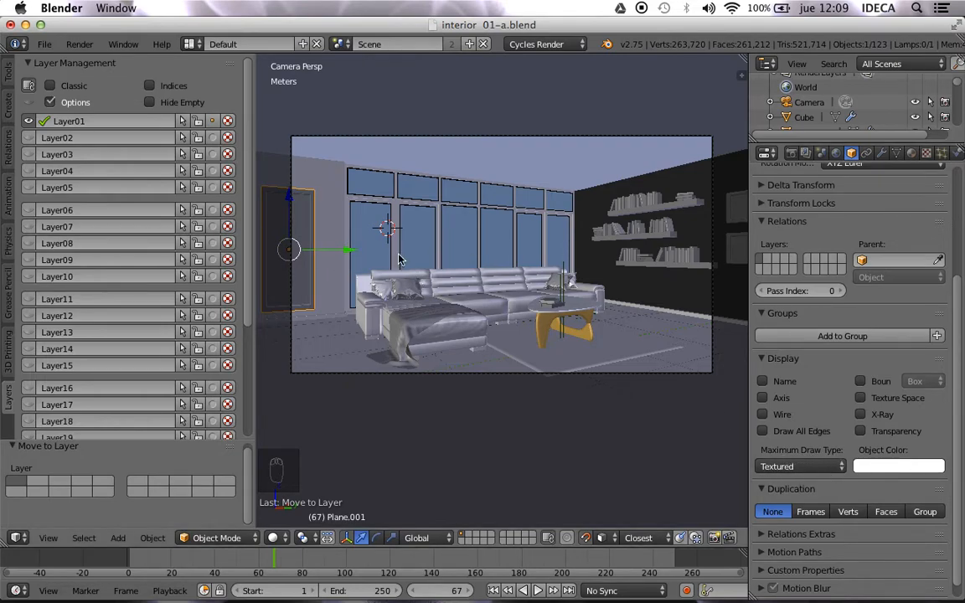
Step: Select the windows, add the books on the wall shelves with circle selection, and move them all to Layer02
right_click(399, 195)
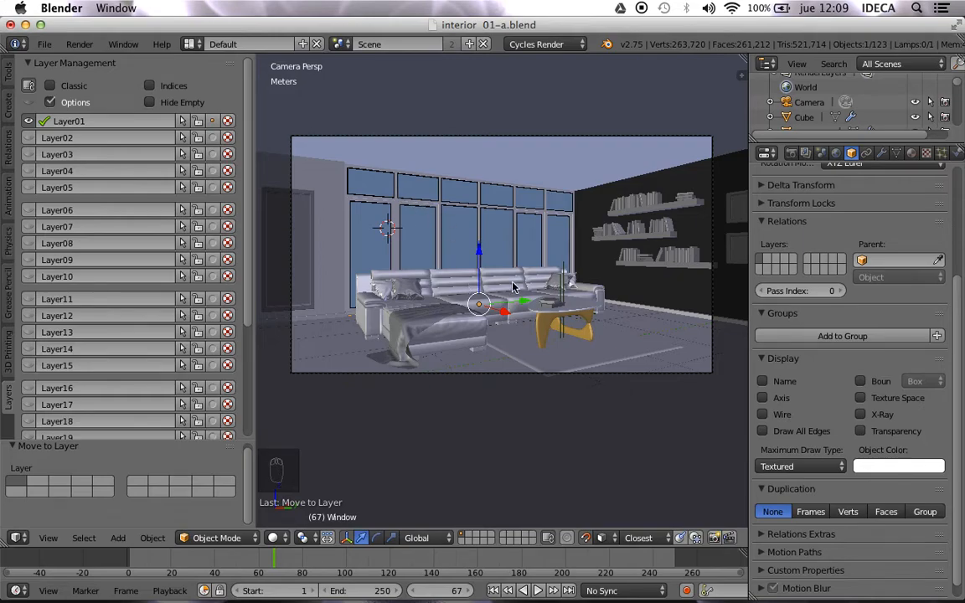
key("c")
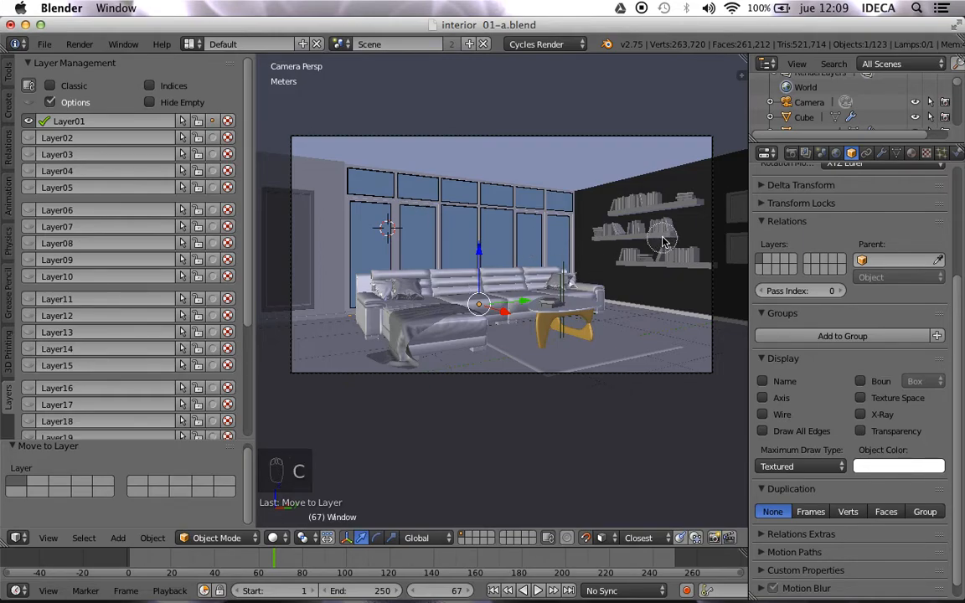
left_click(655, 242)
mouse_move(652, 238)
left_mouse_down()
mouse_move(625, 219)
mouse_move(669, 220)
left_mouse_up()
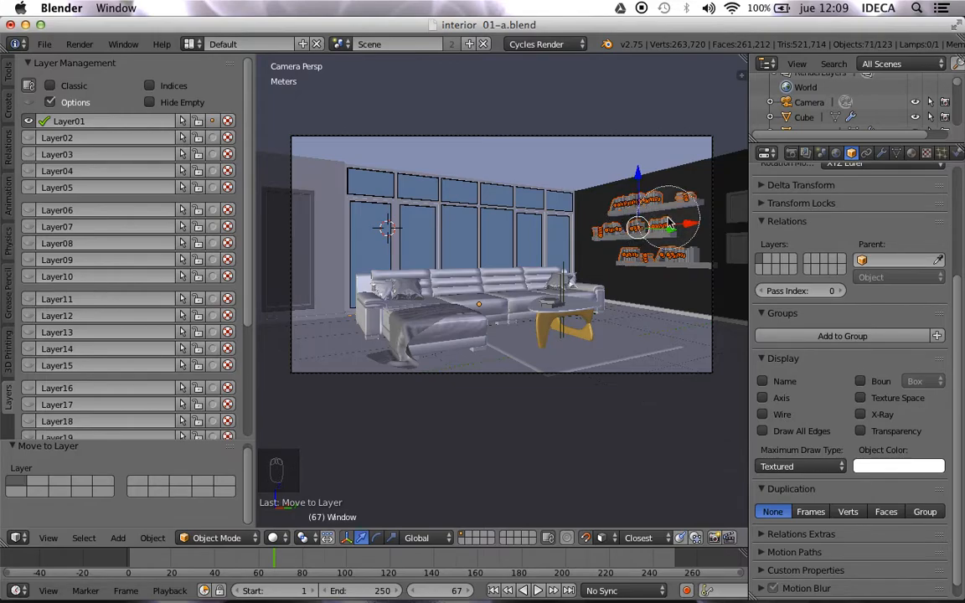
right_click(349, 162)
left_click(197, 138)
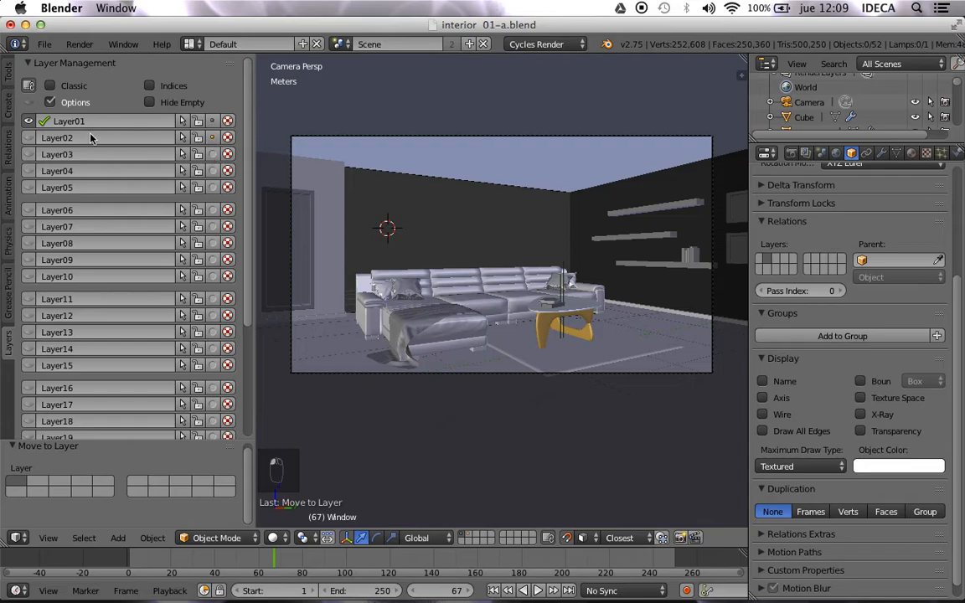
Step: Make Layer02 visible, switch its objects to wireframe display, and deselect everything
left_click(29, 137)
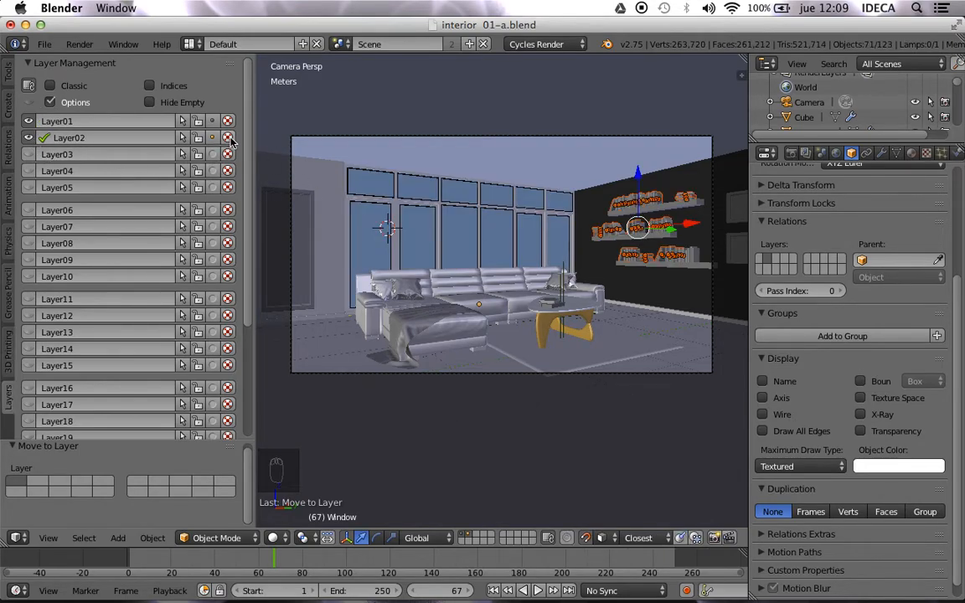
left_click(229, 140)
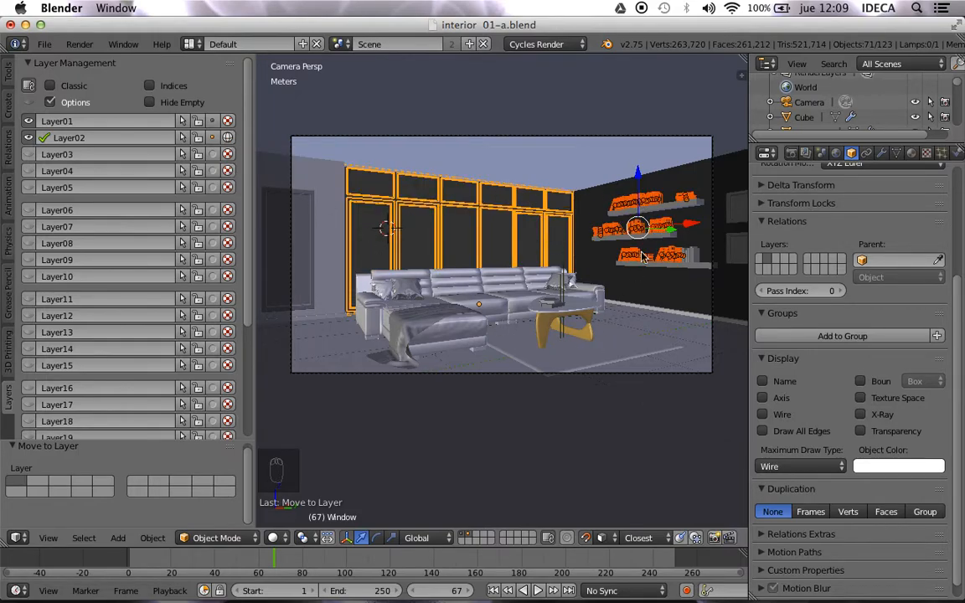
key("a")
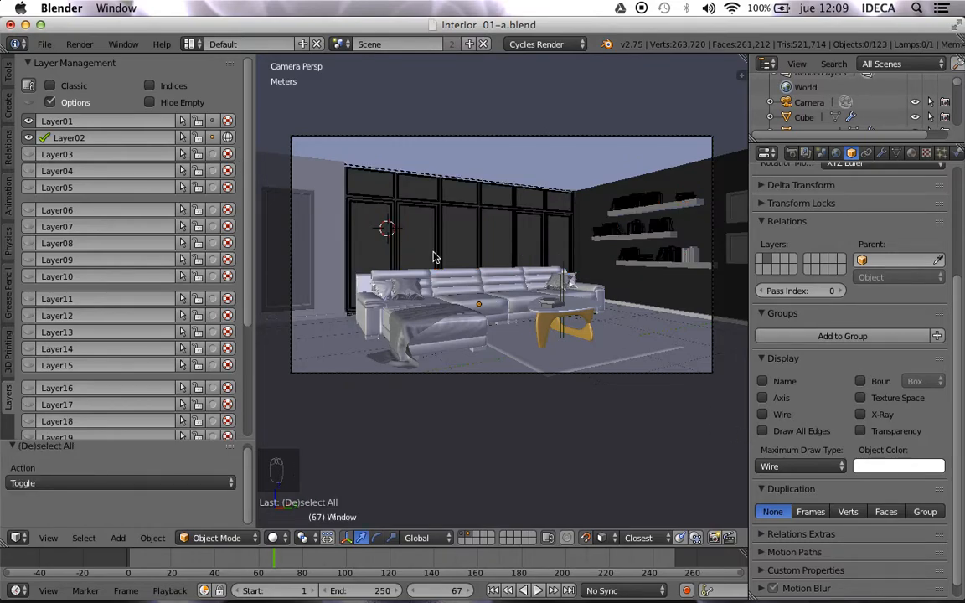
Step: Select the windows, toggle Layer02's wireframe display, and leave the layer's objects shaded normally
right_click(434, 209)
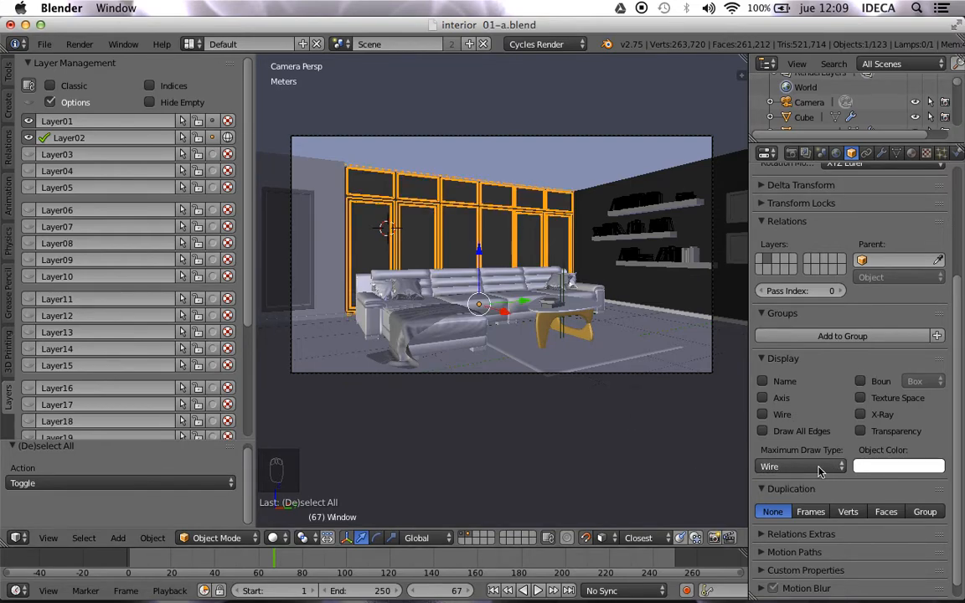
left_click(229, 140)
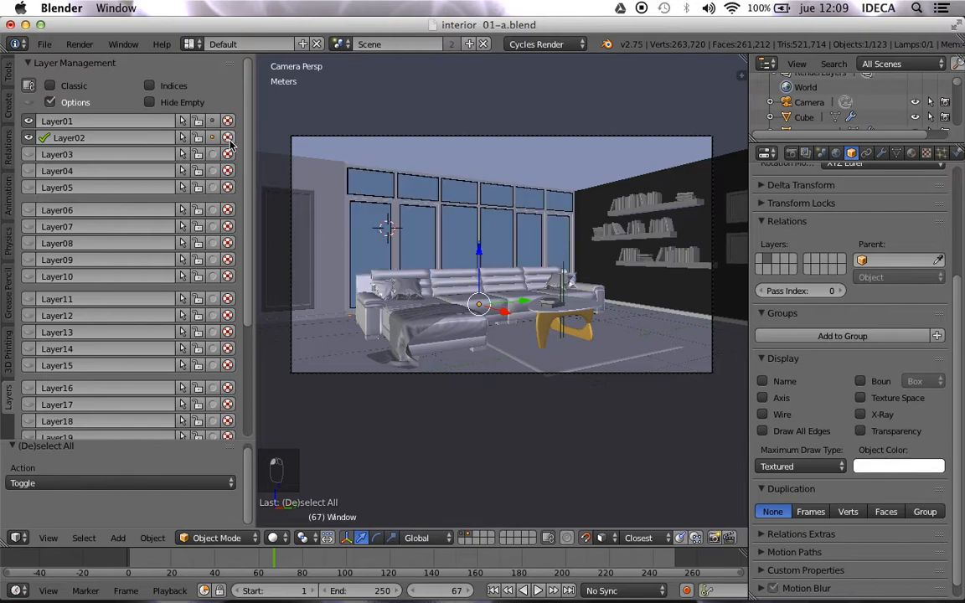
left_click(228, 135)
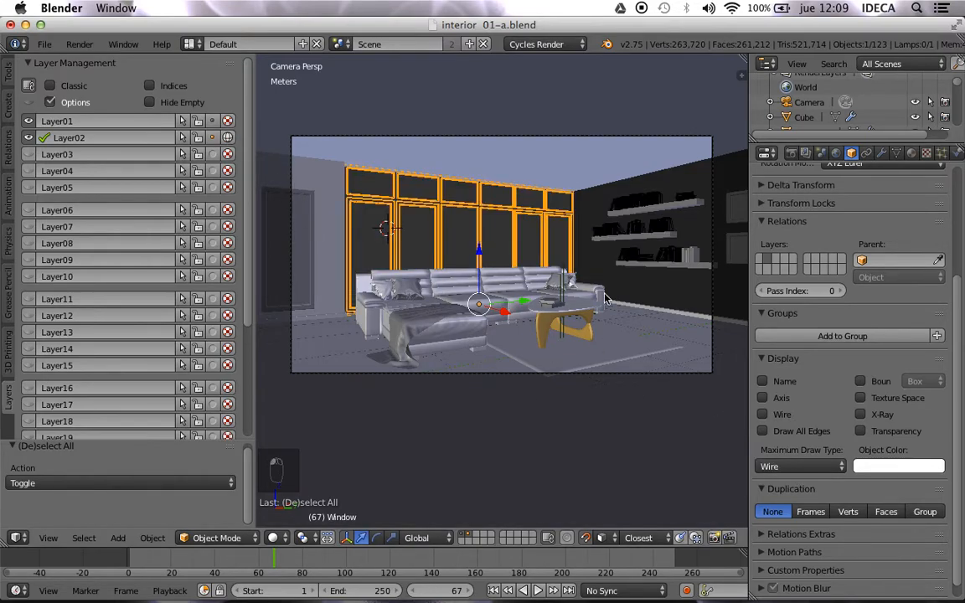
left_click(228, 138)
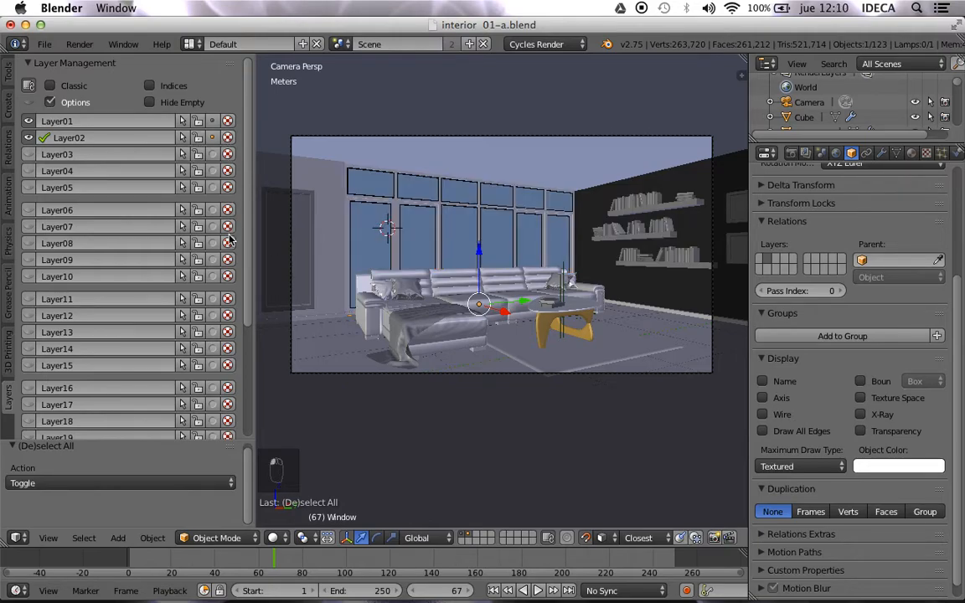
Step: Select the room's wall mesh and toggle Layer01's wireframe display on and off twice, checking the scene from outside and through the camera
right_click(340, 233)
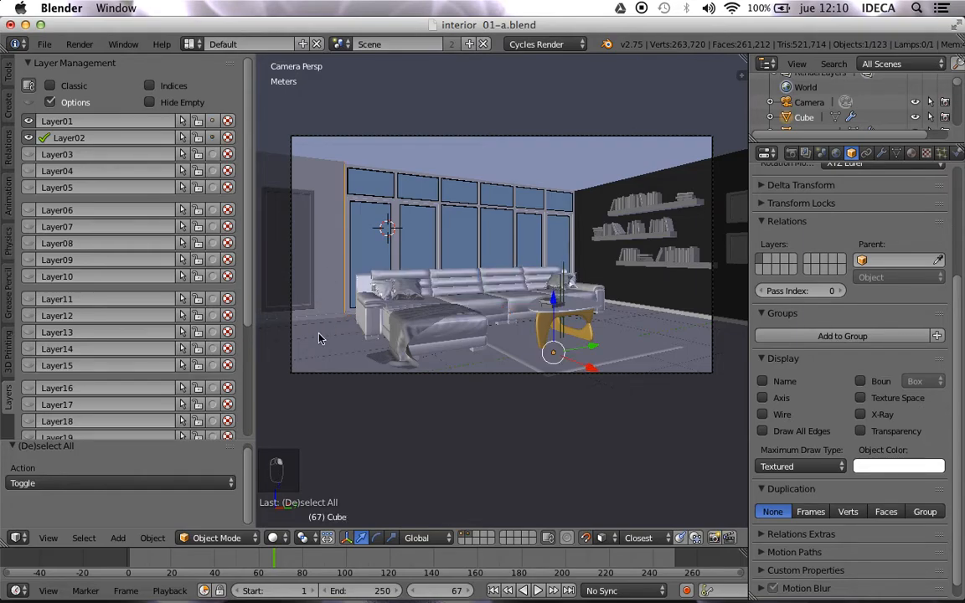
left_click(227, 121)
middle_click_drag(319, 267, 352, 293)
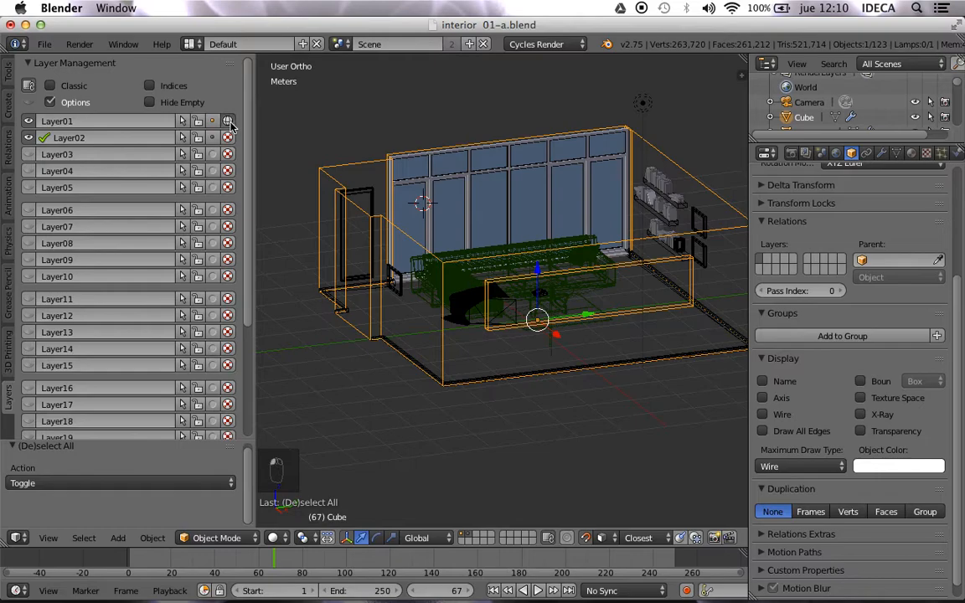
left_click(228, 122)
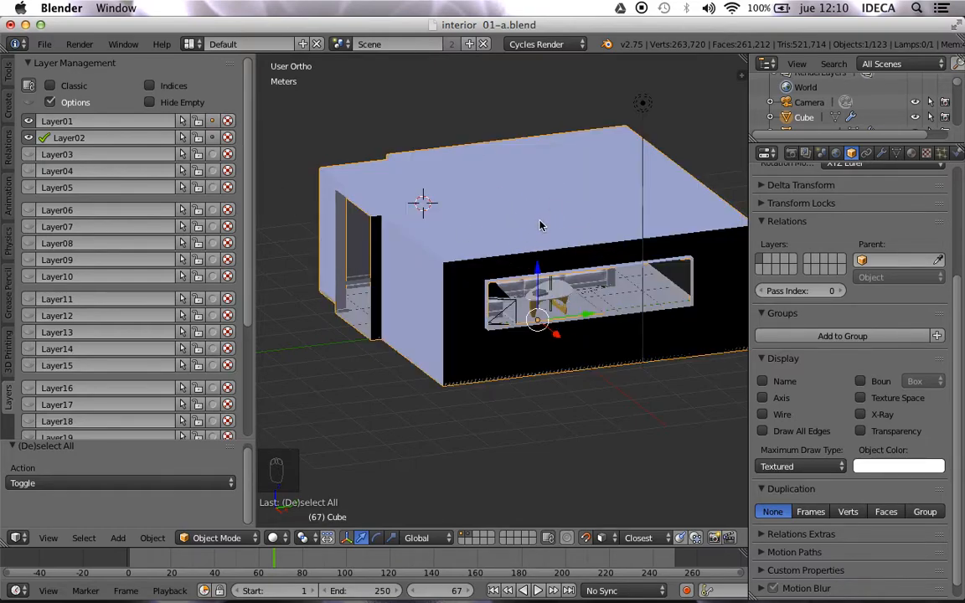
left_click(228, 121)
mouse_move(532, 336)
middle_mouse_down()
mouse_move(467, 333)
mouse_move(550, 342)
mouse_move(519, 318)
mouse_move(534, 286)
middle_mouse_up()
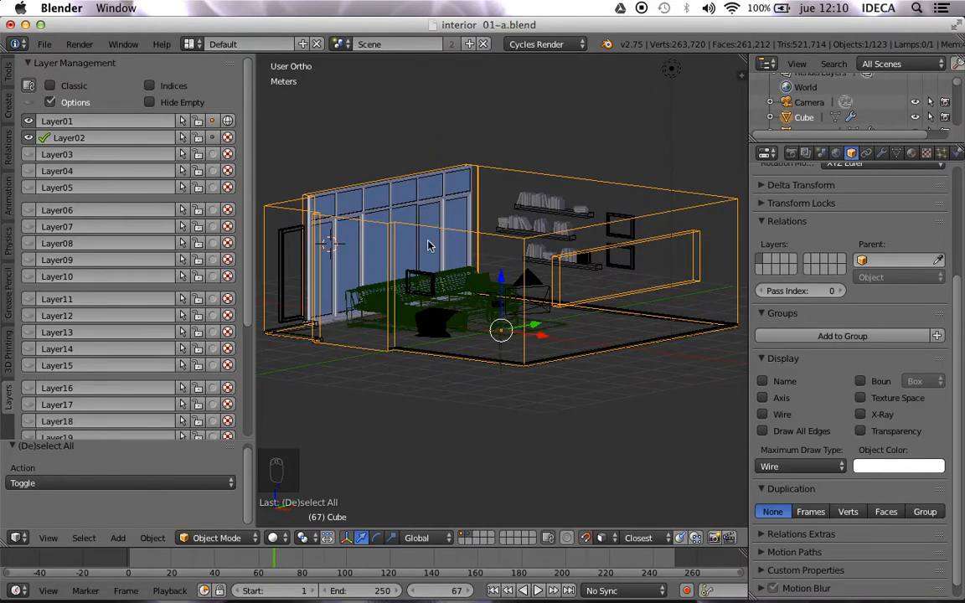
key("KP_0")
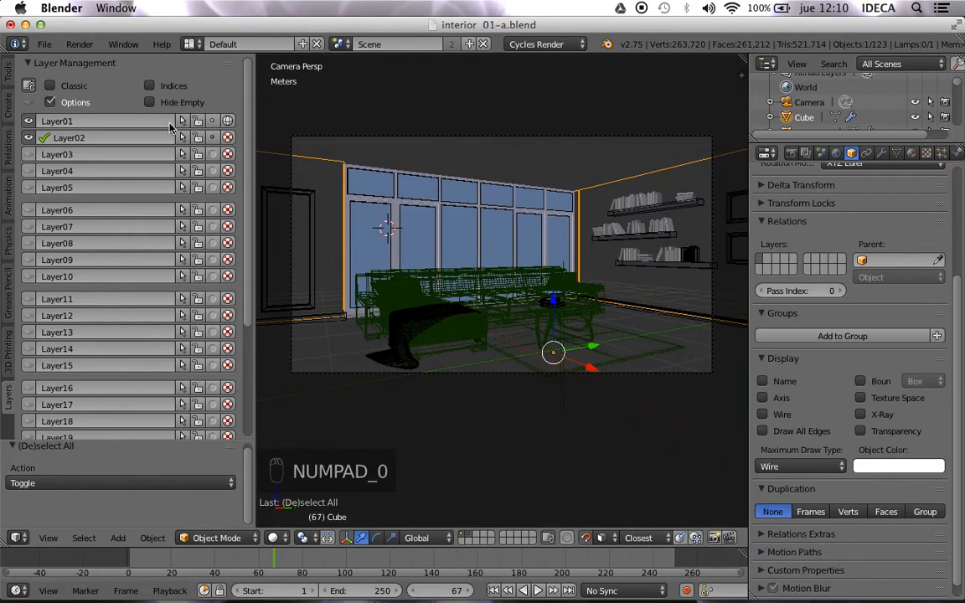
left_click(229, 119)
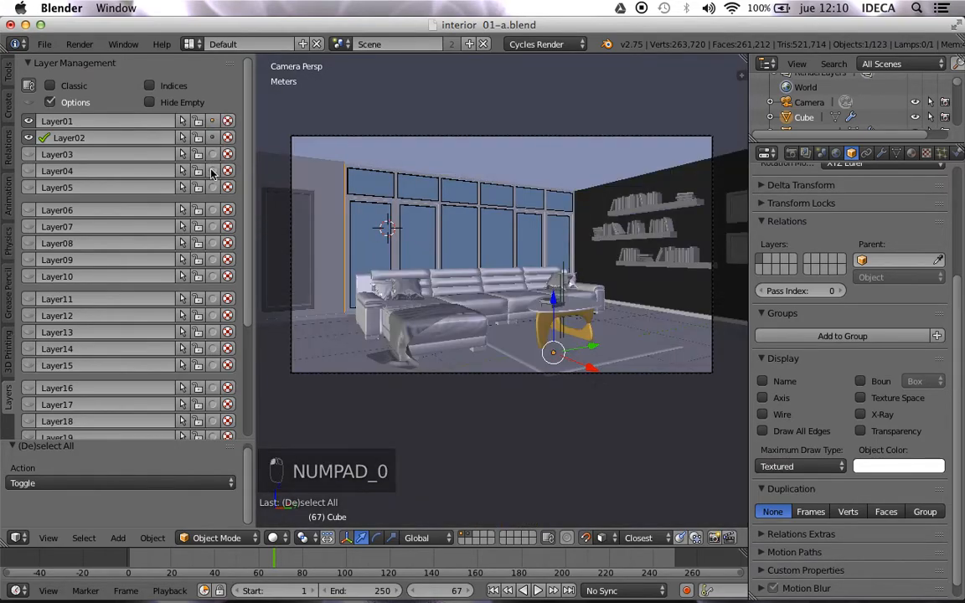
Step: Select all objects on Layer02, move them back to Layer01, deselect everything, and show only Layer01
left_click(213, 137)
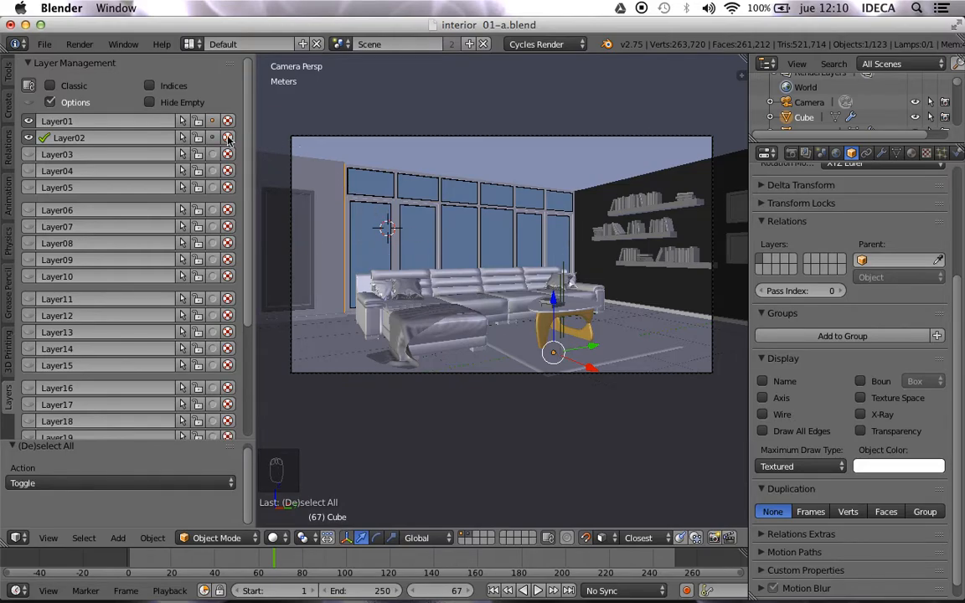
left_click(183, 138)
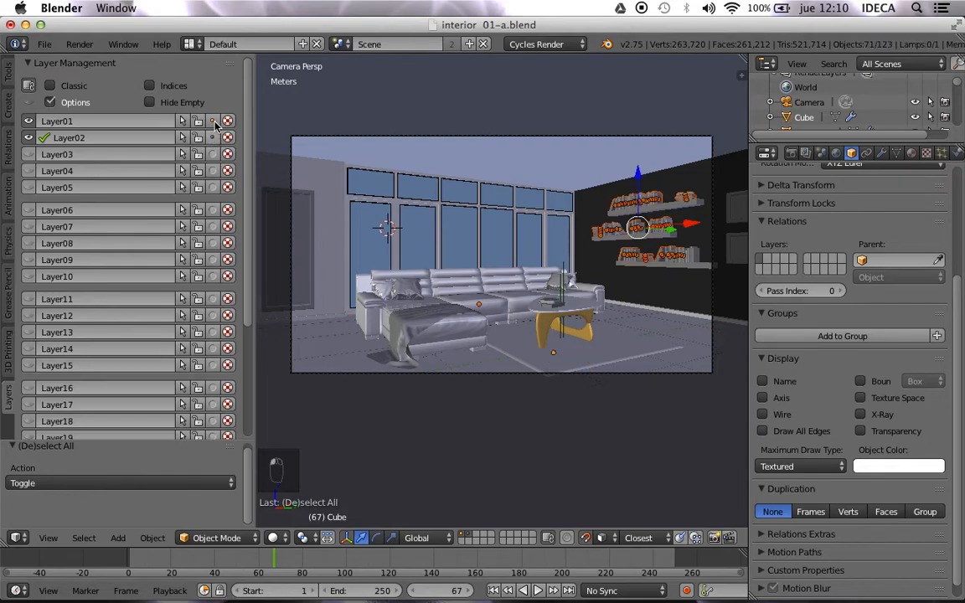
key("a")
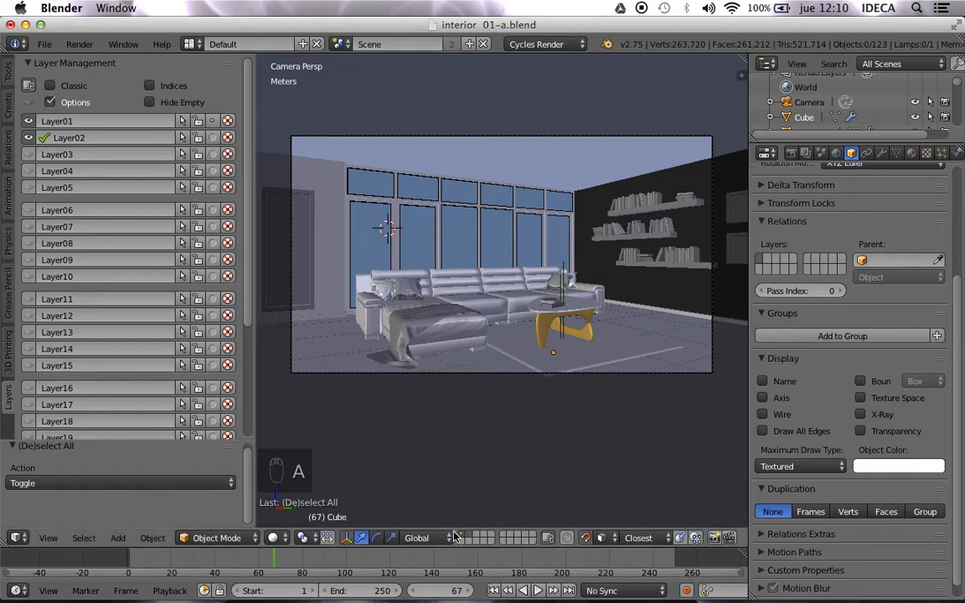
left_click(37, 122)
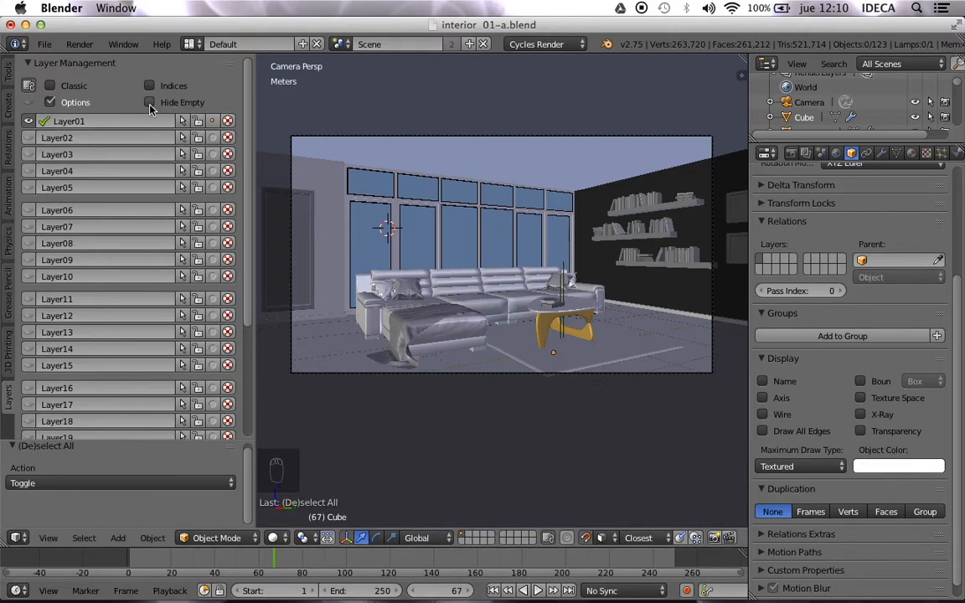
Step: Turn the Hide Empty option on and off twice to compare the layer list with and without empty layers
left_click(150, 104)
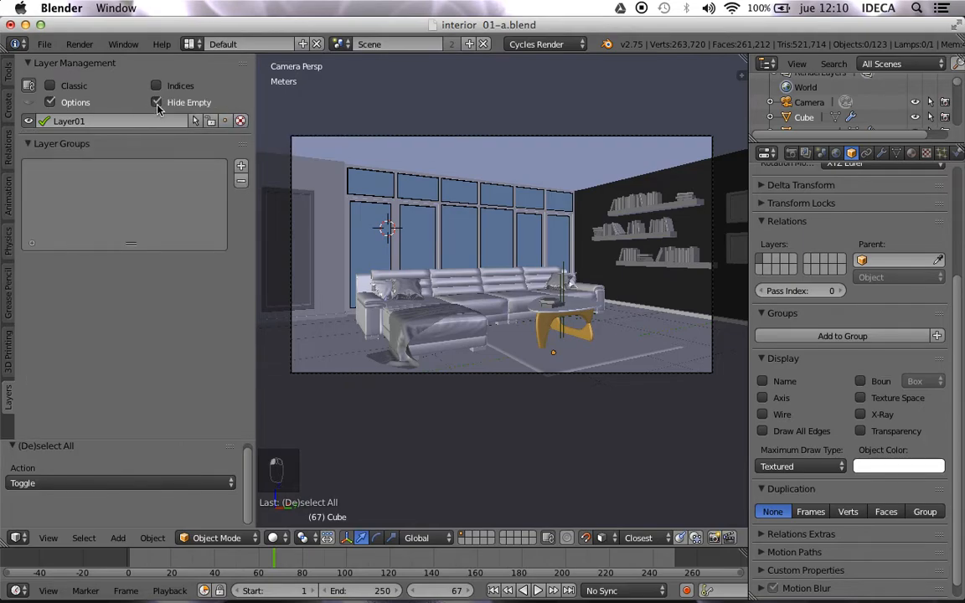
left_click(157, 104)
left_click(156, 103)
left_click(156, 104)
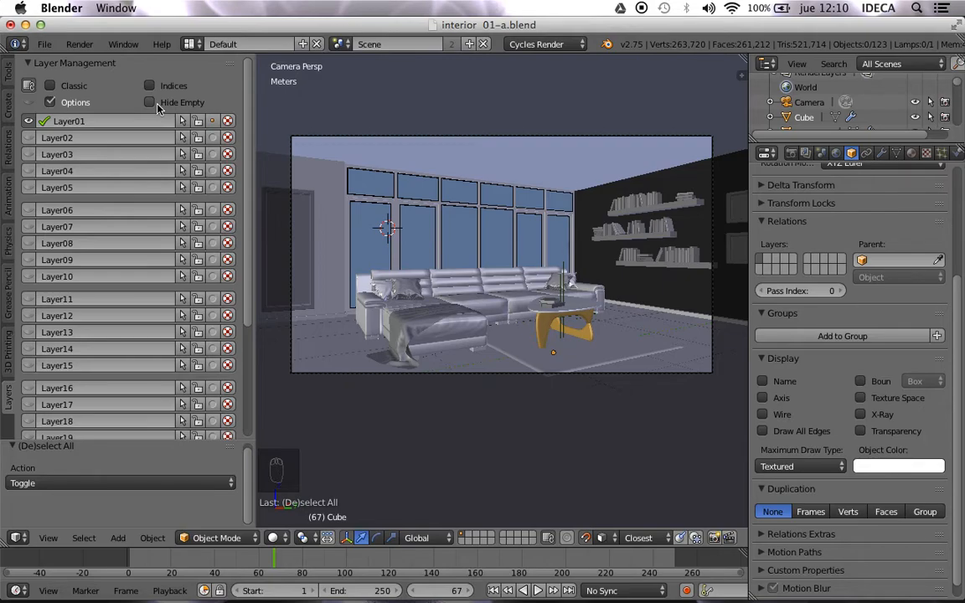
scroll(142, 258, "down", 5)
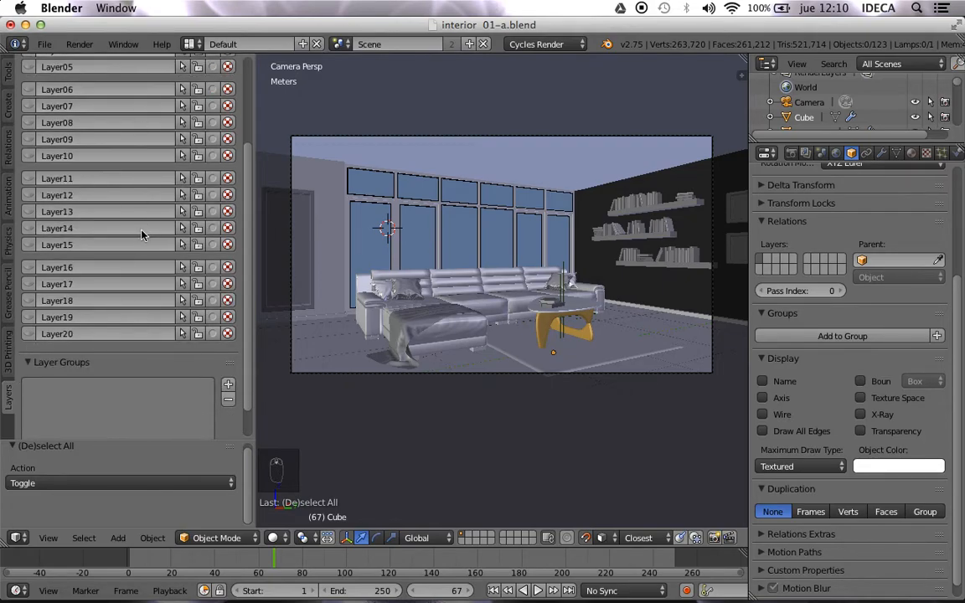
scroll(134, 218, "up", 5)
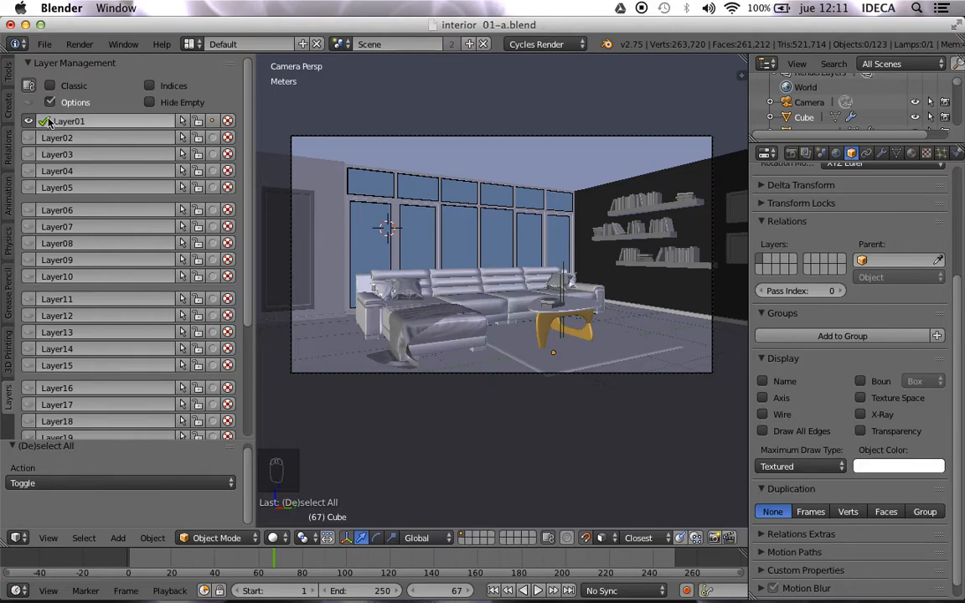
Step: Switch the visibility of Layer01 and Layer03 on and off, ending with only Layer01 shown
left_click(57, 154)
left_click(30, 122)
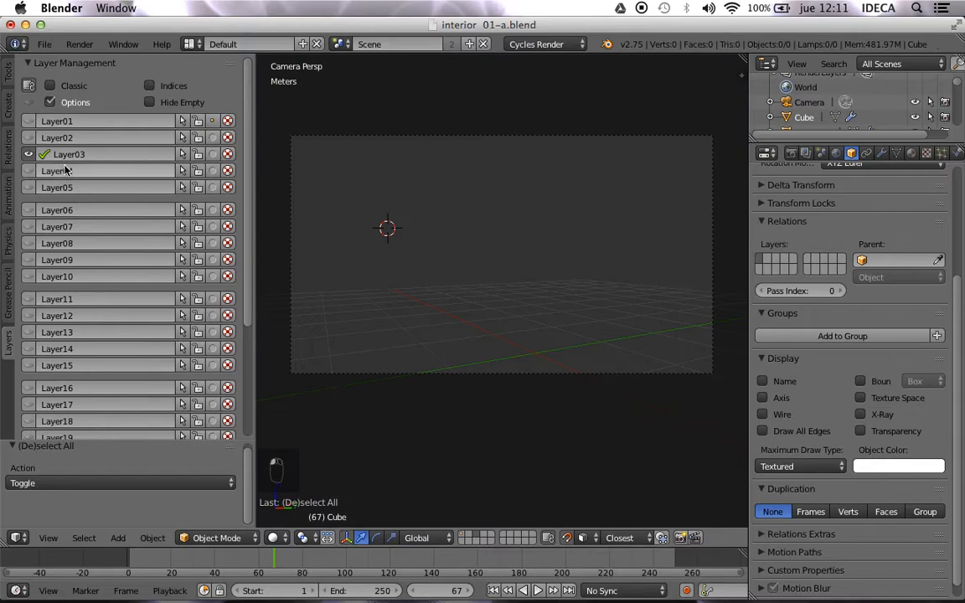
left_click(30, 121)
left_click(30, 121)
left_click(29, 122)
left_click(29, 155)
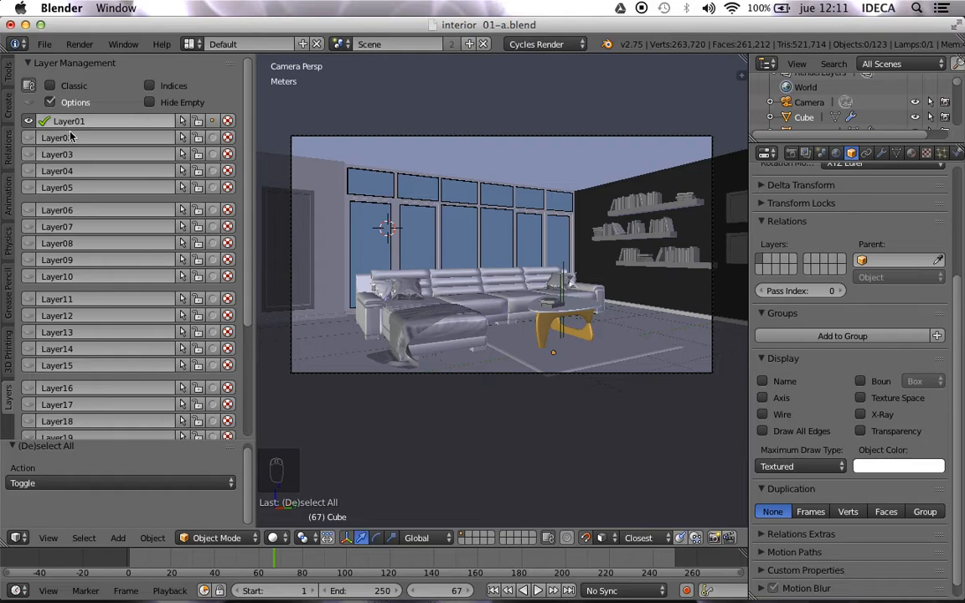
Step: Rename Layer01 as "Camara"
scroll(138, 263, "down", 5)
scroll(139, 263, "up", 5)
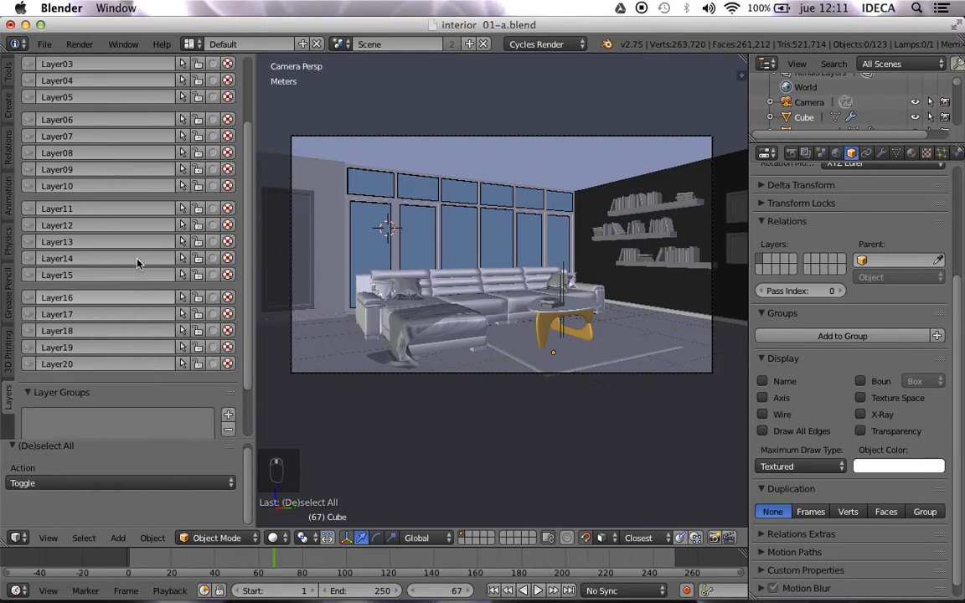
scroll(138, 263, "up", 2)
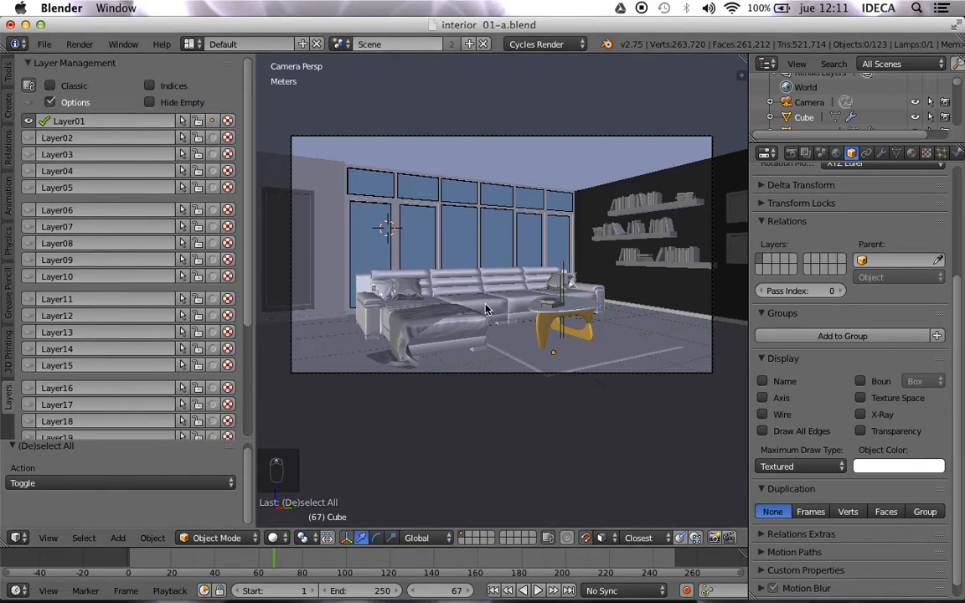
double_click(99, 138)
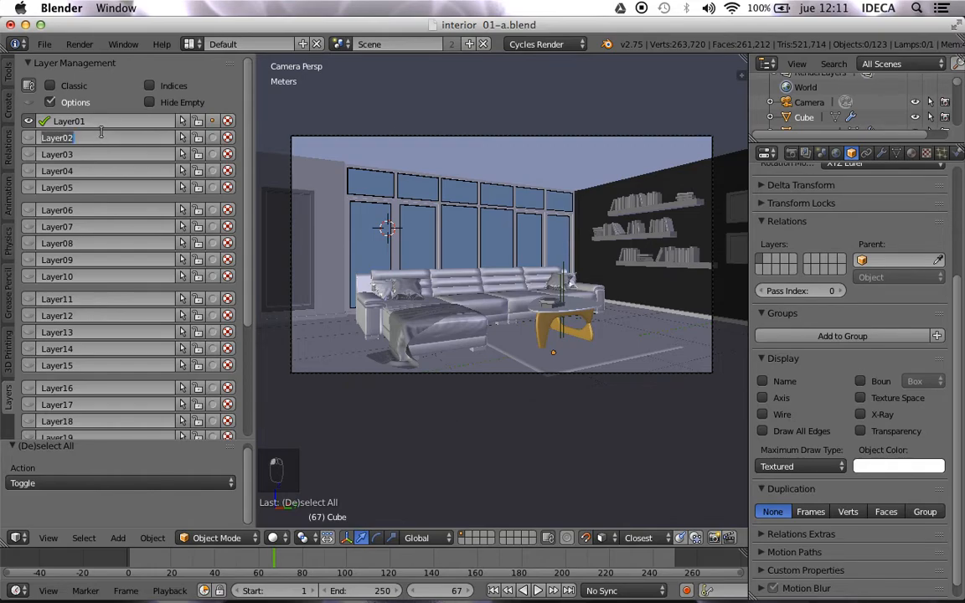
left_click(106, 125)
double_click(109, 120)
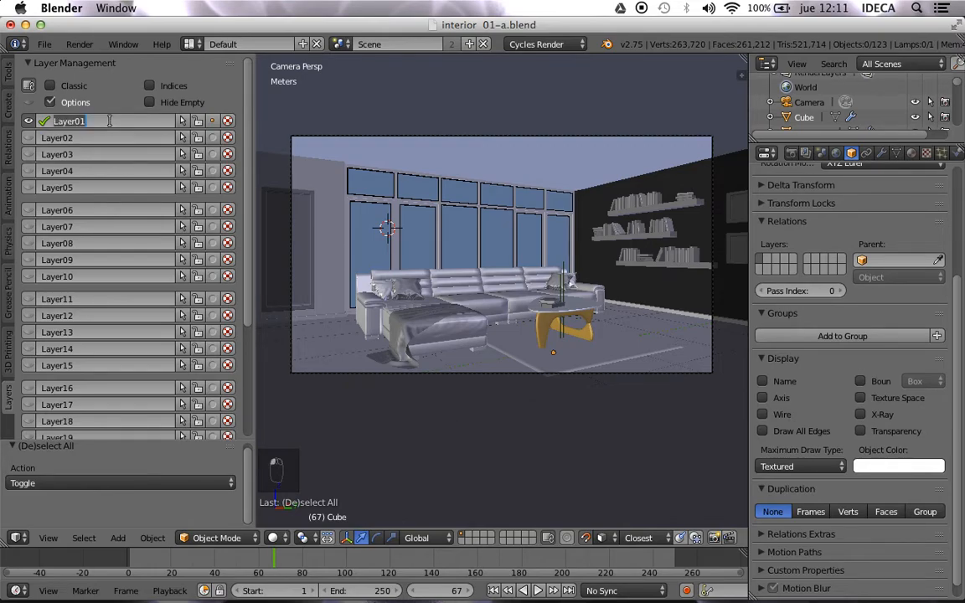
type("Camara")
key("Return")
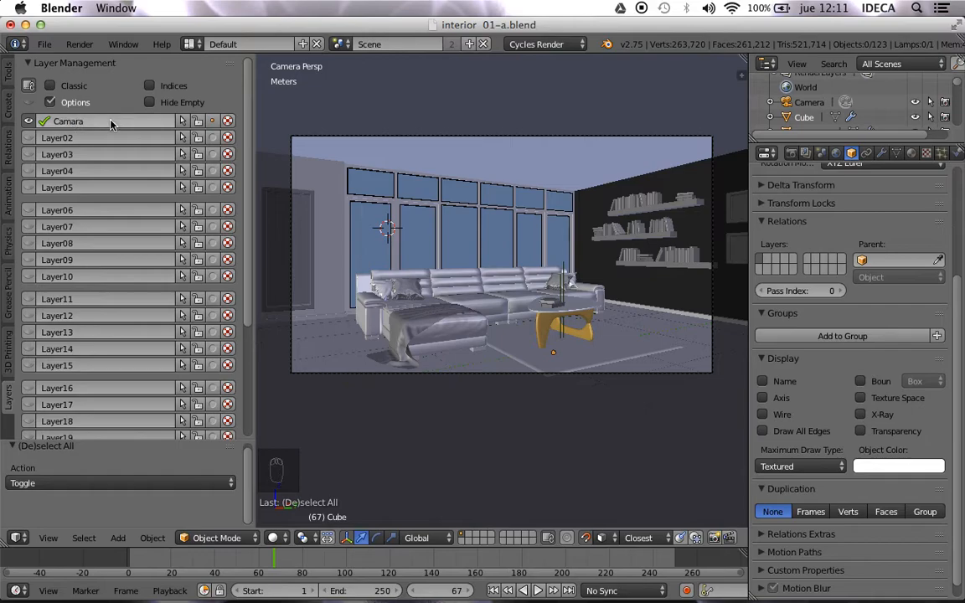
Step: Rename Layer02 as "Escenario" and Layer03 as "Decoración"
double_click(93, 137)
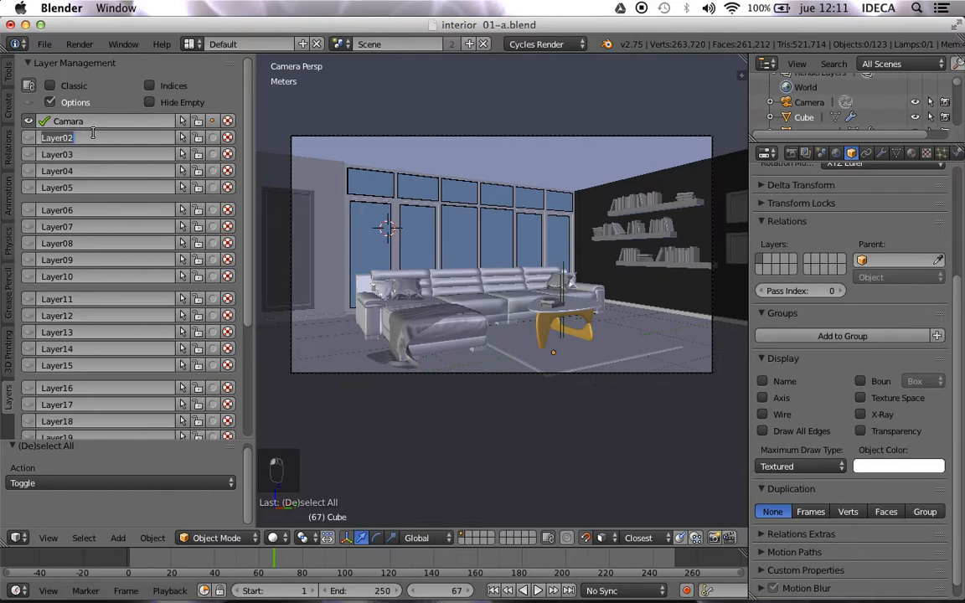
type("Escenario")
key("Return")
double_click(60, 153)
type("D")
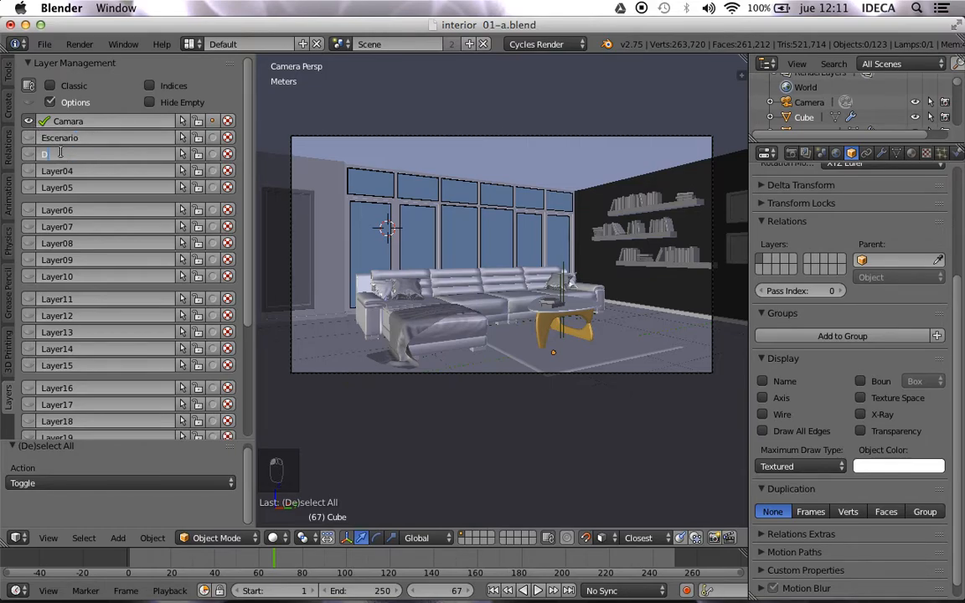
type("ecoración")
key("Return")
Step: Rename Layer04 as "Libros"
double_click(67, 171)
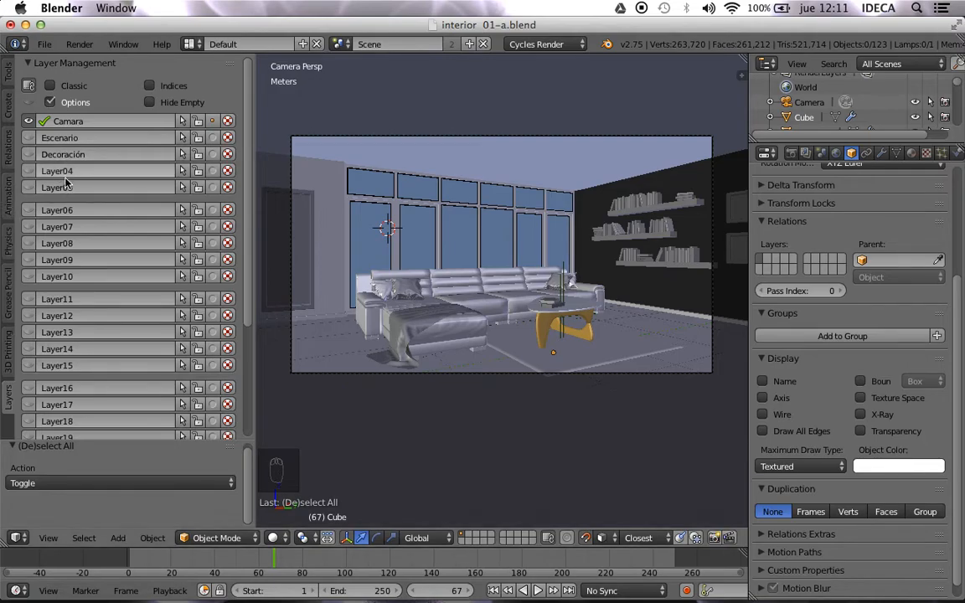
type("Libr")
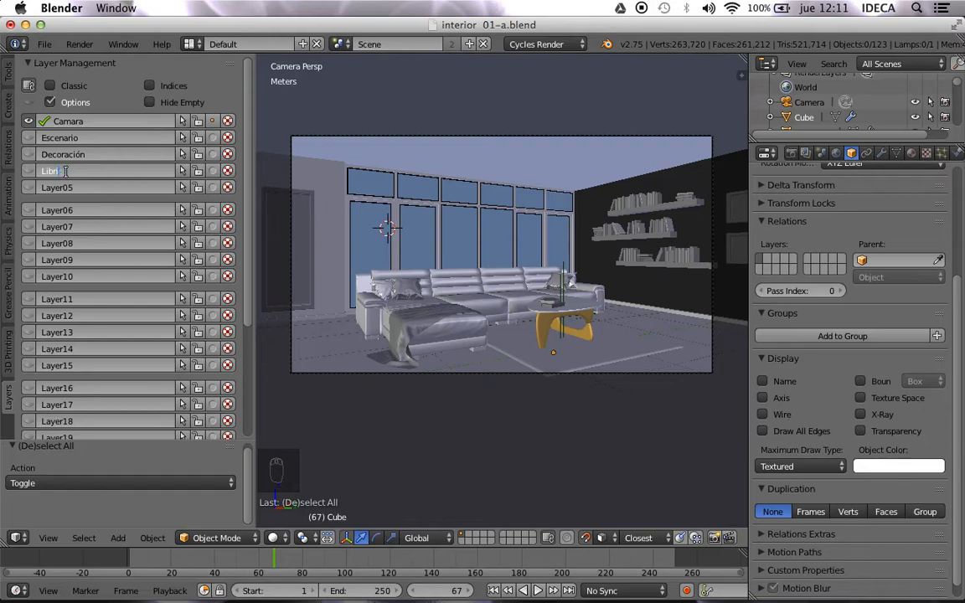
type("os")
key("Return")
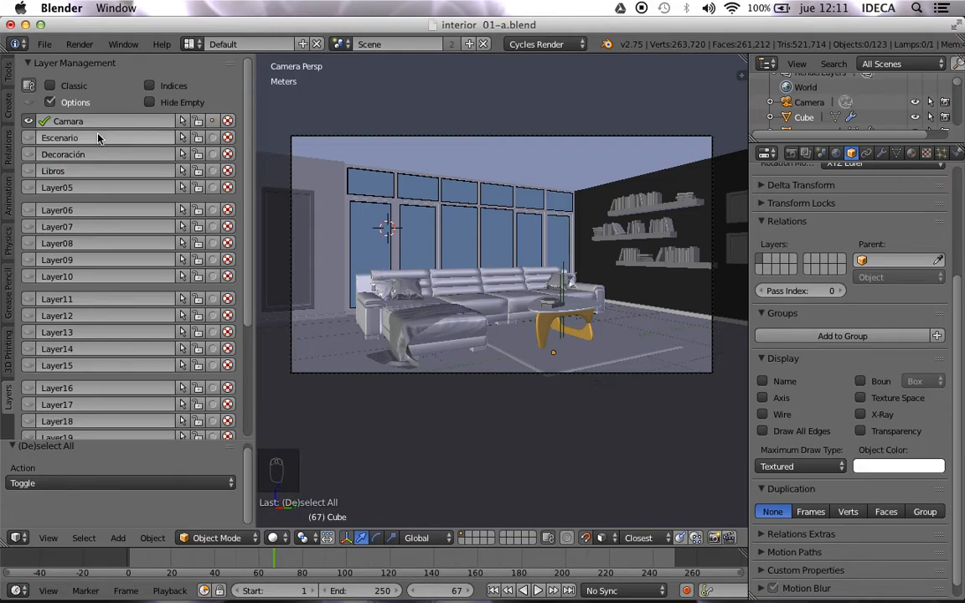
Step: Select the room's main wall and ceiling structure and move it to the Escenario layer
right_click(329, 184)
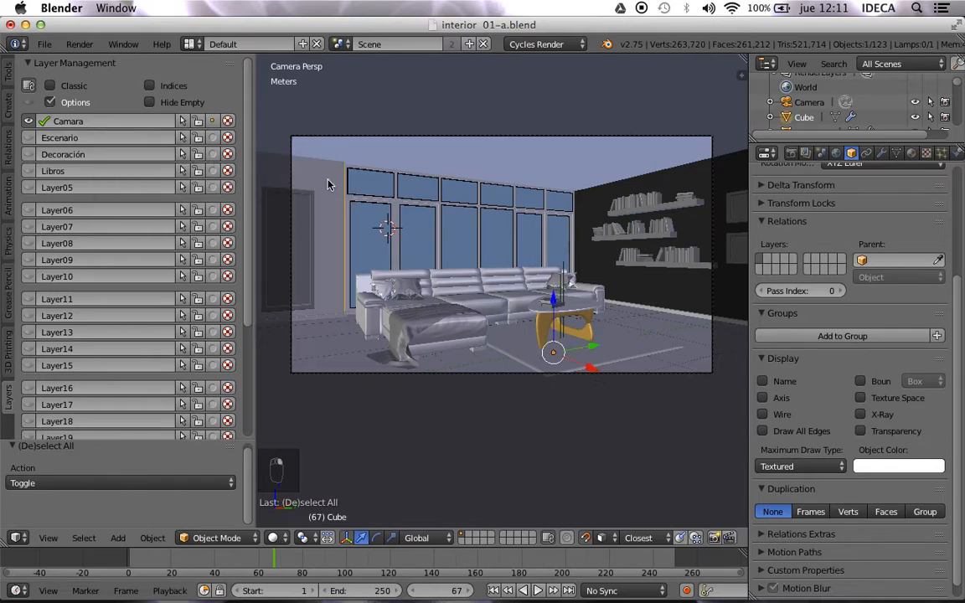
key("a")
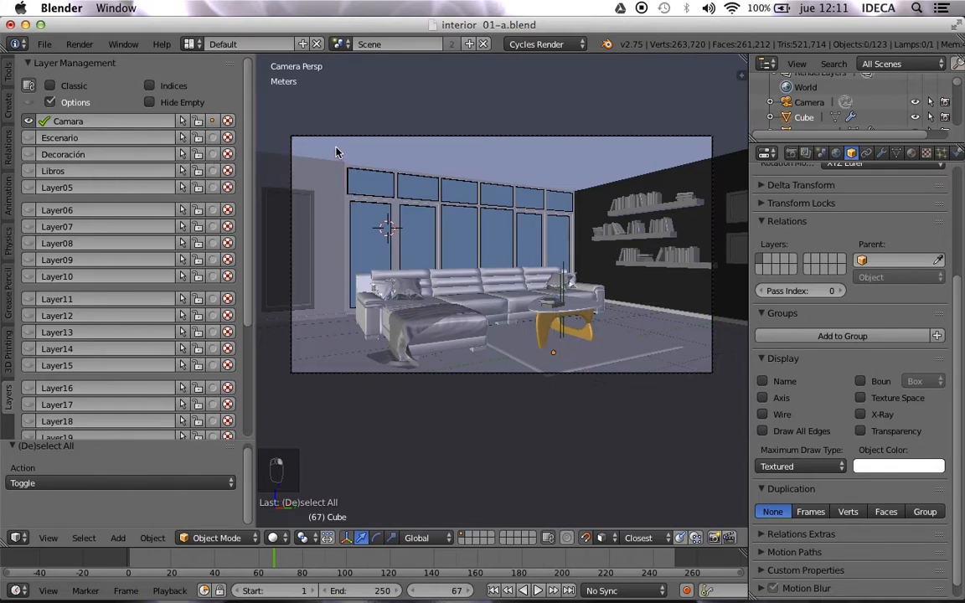
scroll(347, 205, "down", 3)
middle_click_drag(351, 215, 383, 260)
scroll(382, 258, "down", 3)
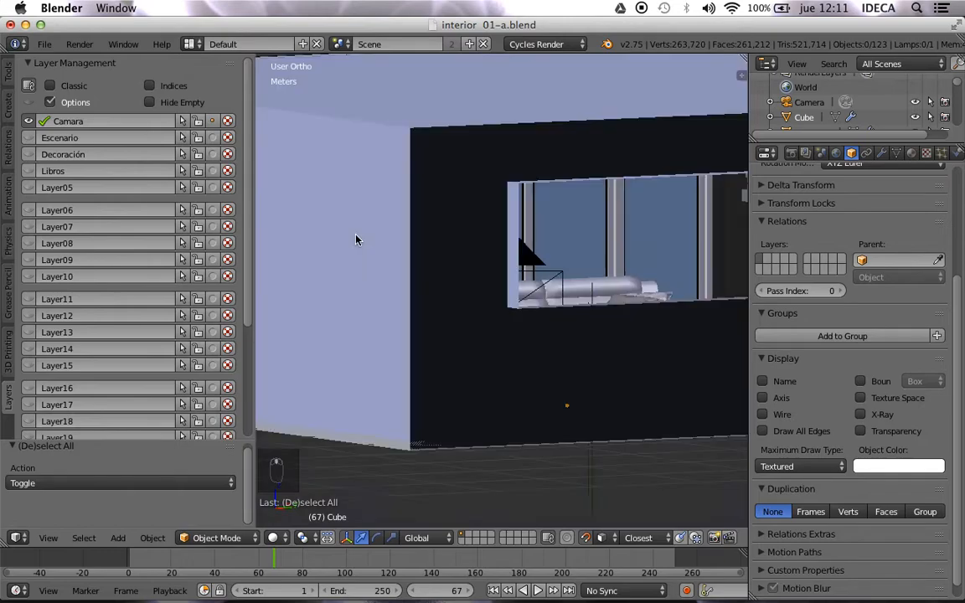
scroll(381, 259, "down", 1)
right_click(422, 217)
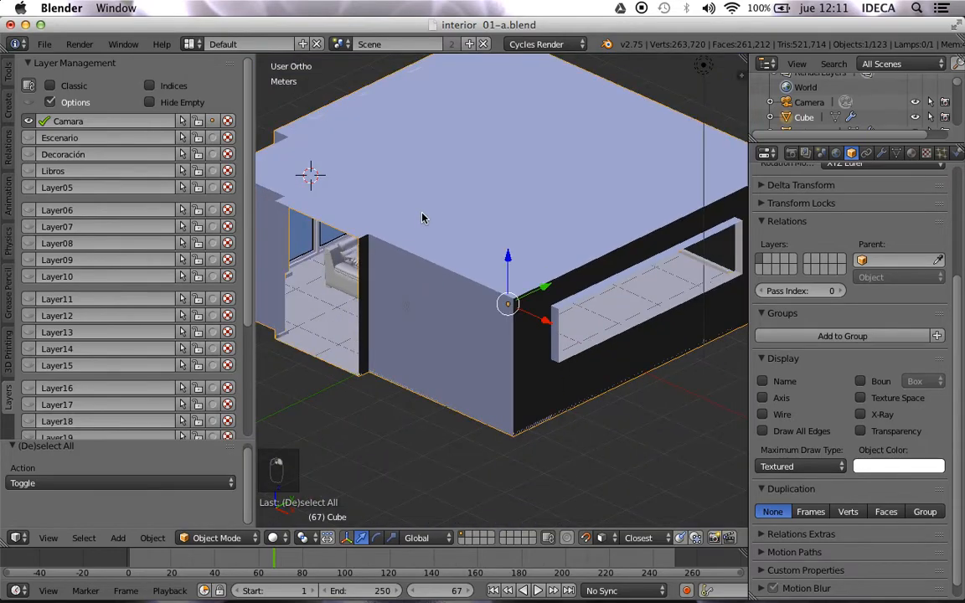
middle_click_drag(415, 214, 350, 192)
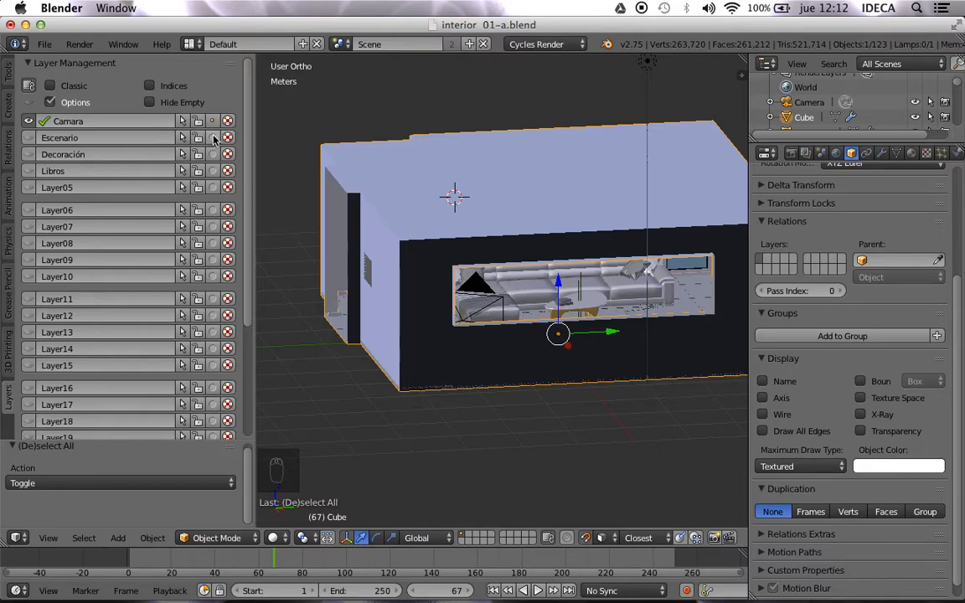
left_click(215, 140)
Step: Move the baseboard and the large window to the Escenario layer
right_click(352, 297)
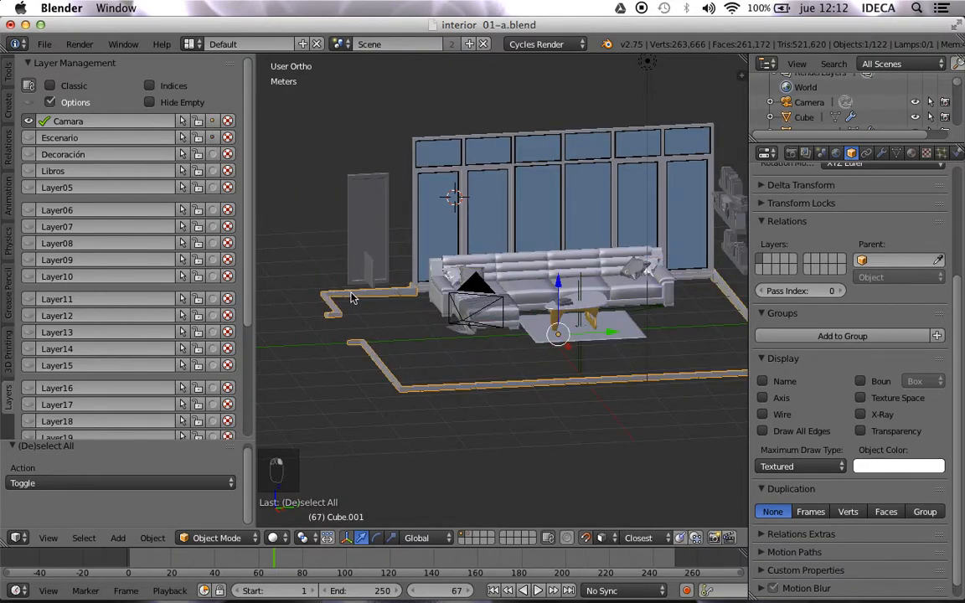
key("Delete")
middle_click_drag(340, 293, 403, 300)
key("KP_0")
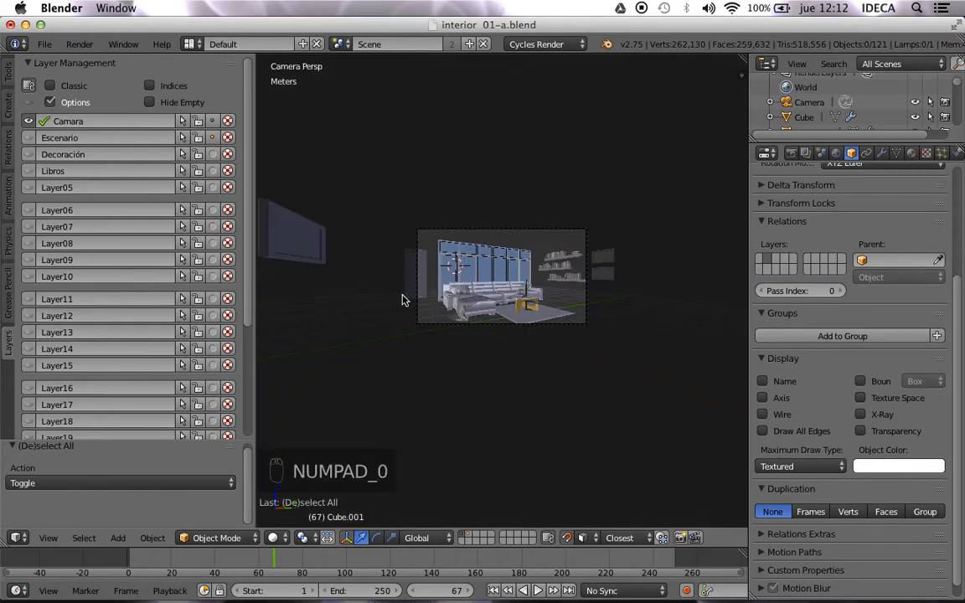
right_click(448, 228)
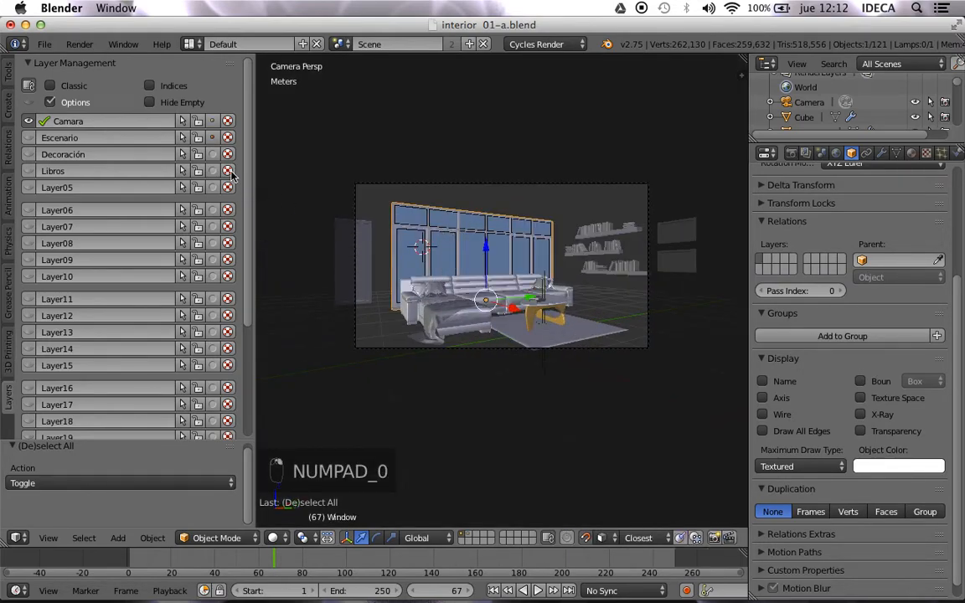
left_click(213, 138)
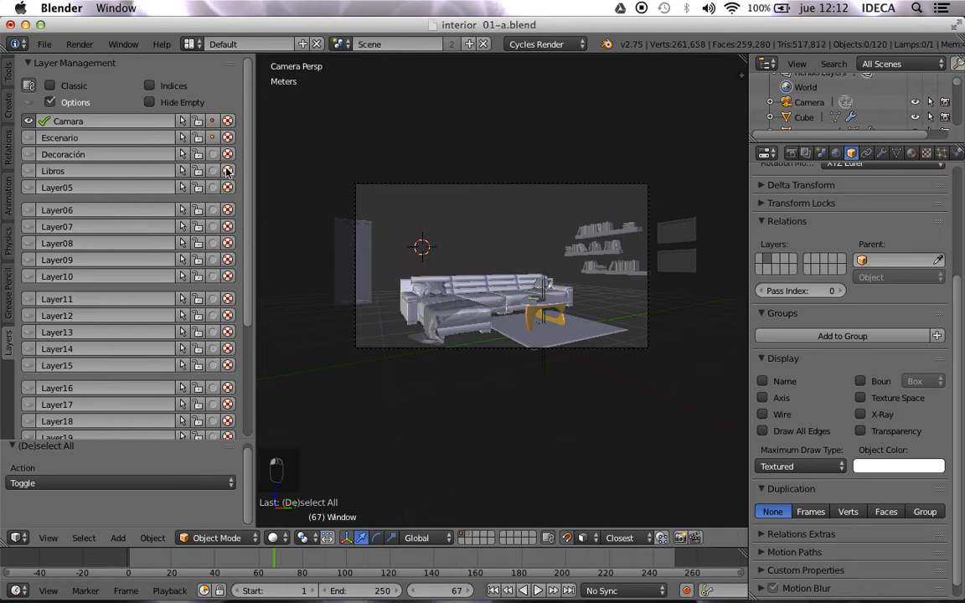
Step: Switch the Escenario layer's visibility on and off several times, ending with it shown alongside Camara
left_click(30, 139)
left_click(30, 139)
left_click(30, 139)
left_click(30, 139)
left_click(30, 139)
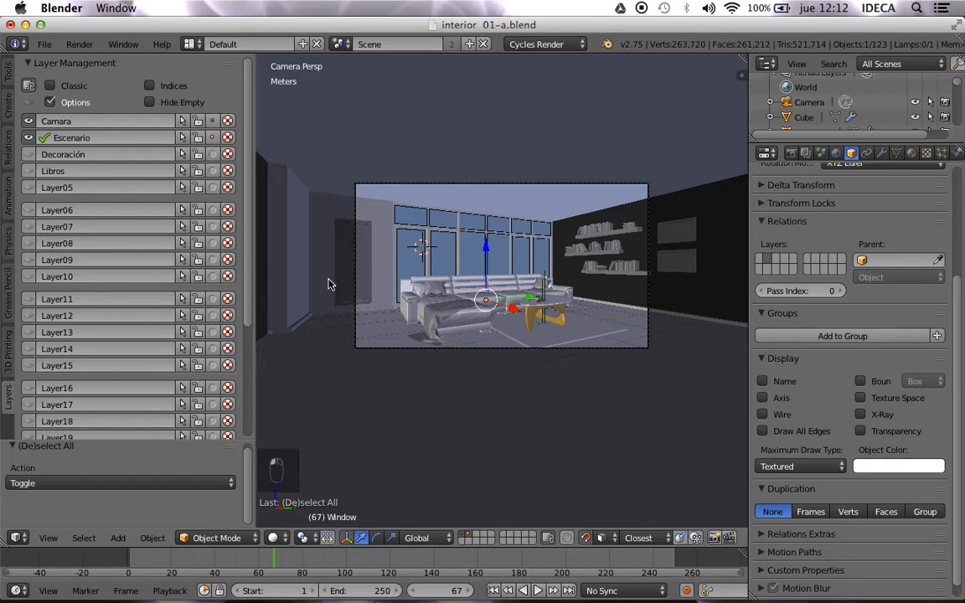
Step: Select the three framed wall pictures and the tall wall panel beside the window and move them to the third layer, Decoración
scroll(328, 283, "up", 2)
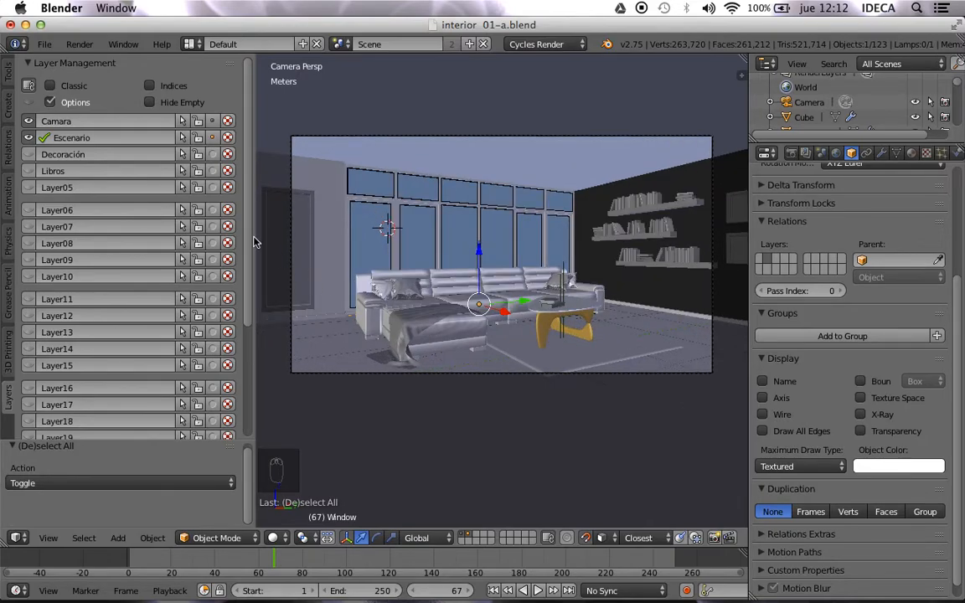
scroll(349, 271, "down", 4)
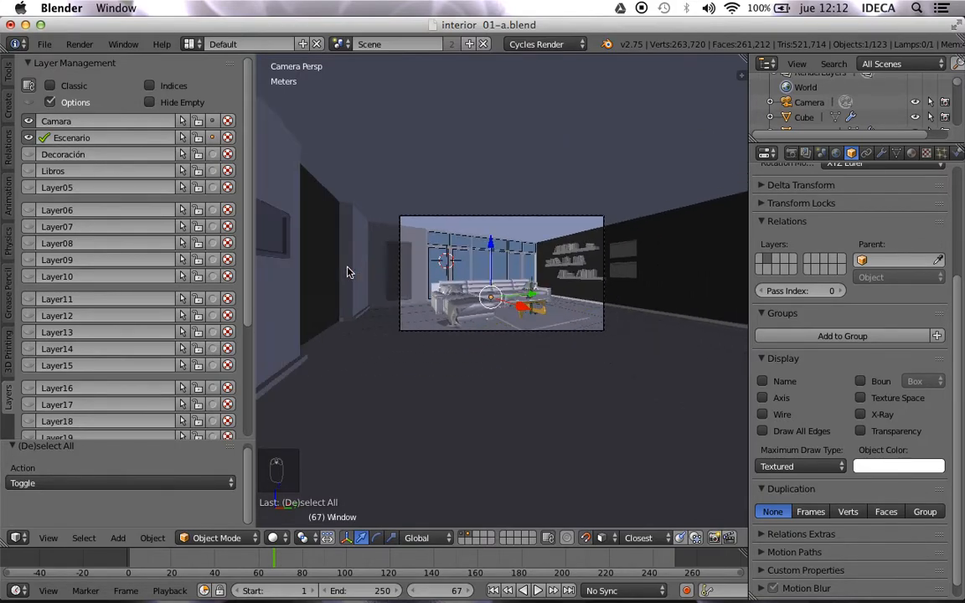
scroll(350, 272, "down", 2)
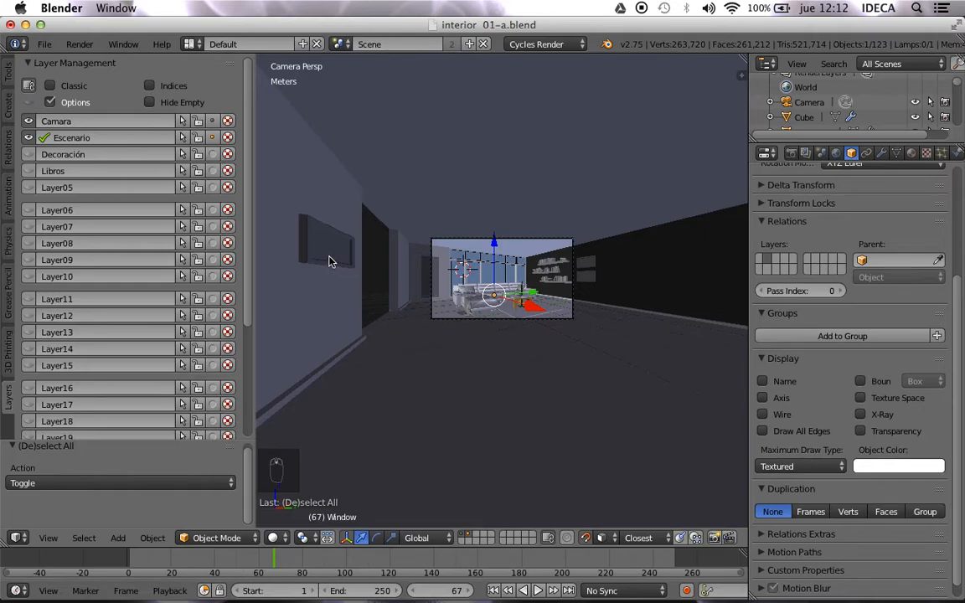
right_click(329, 261)
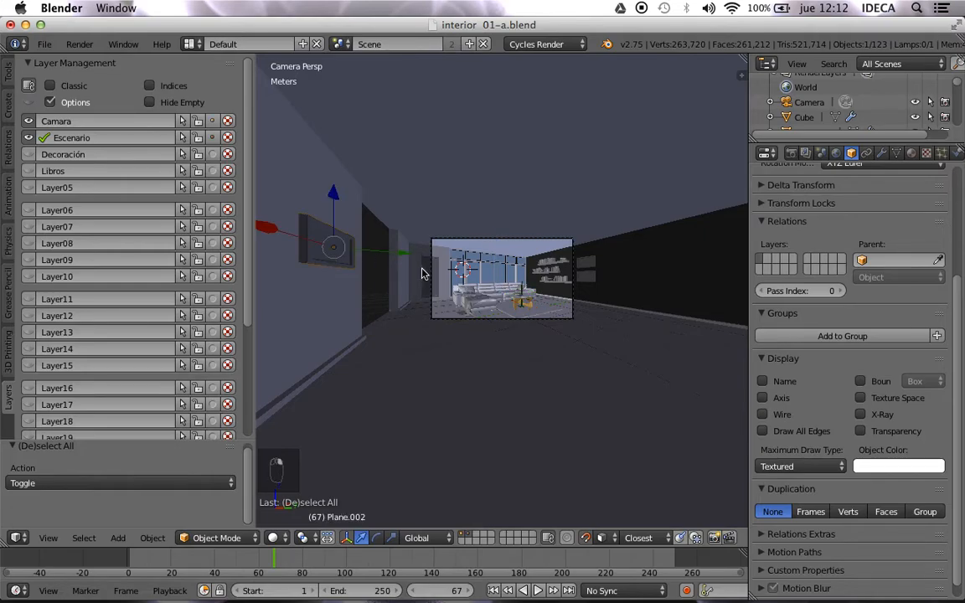
scroll(416, 272, "up", 2)
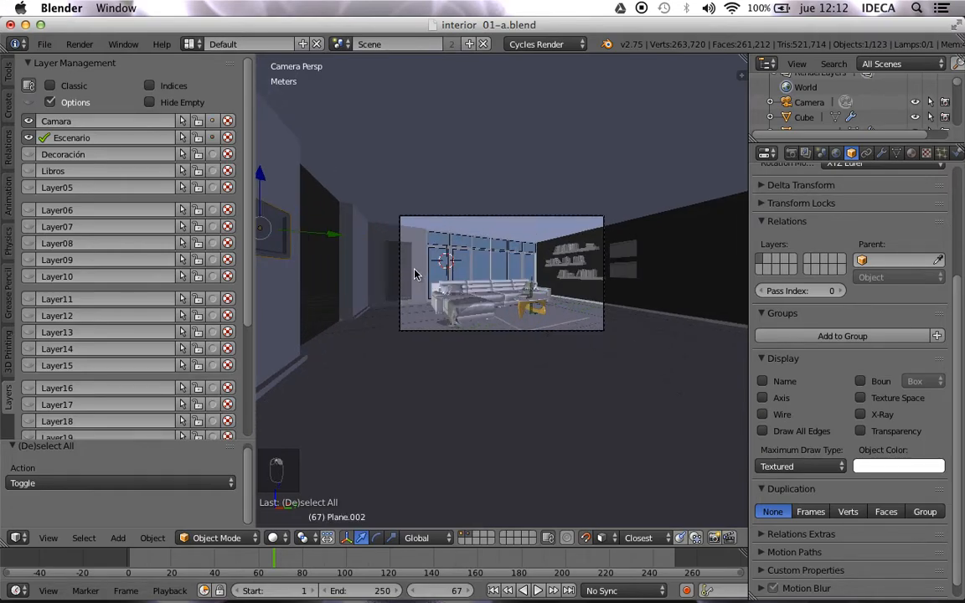
right_click(389, 264)
right_click(614, 255, "shift")
right_click(618, 272, "shift")
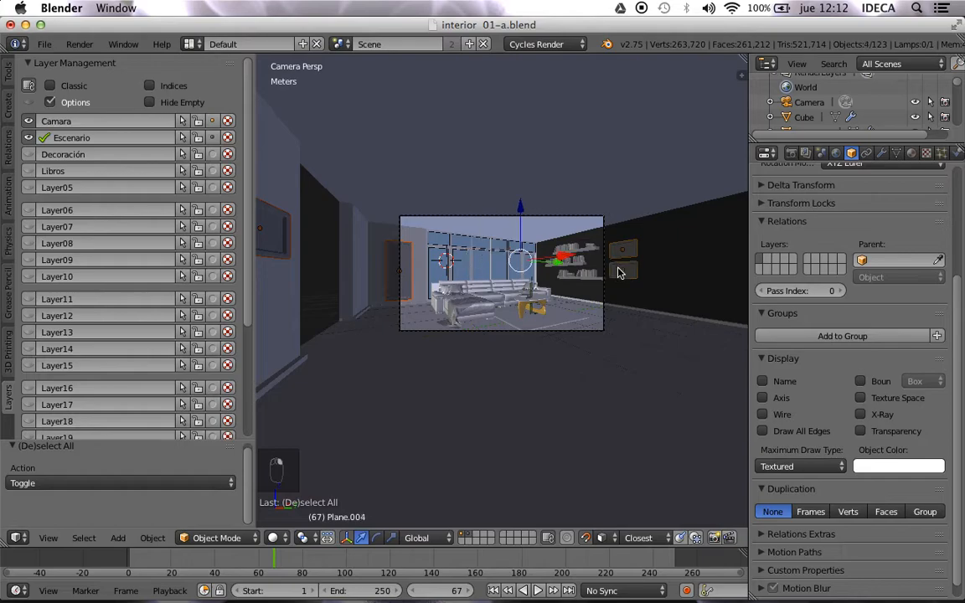
key("m")
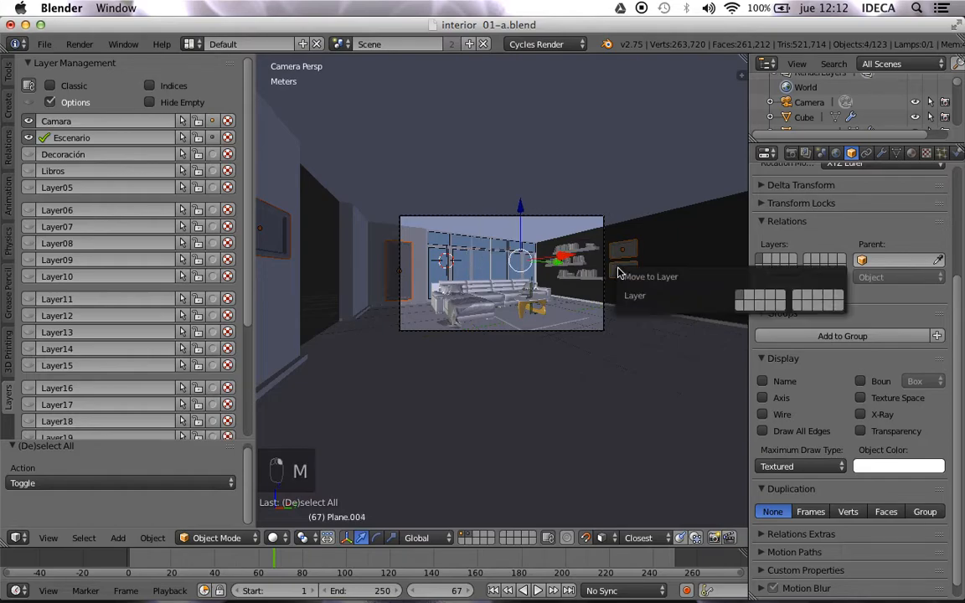
left_click(762, 299)
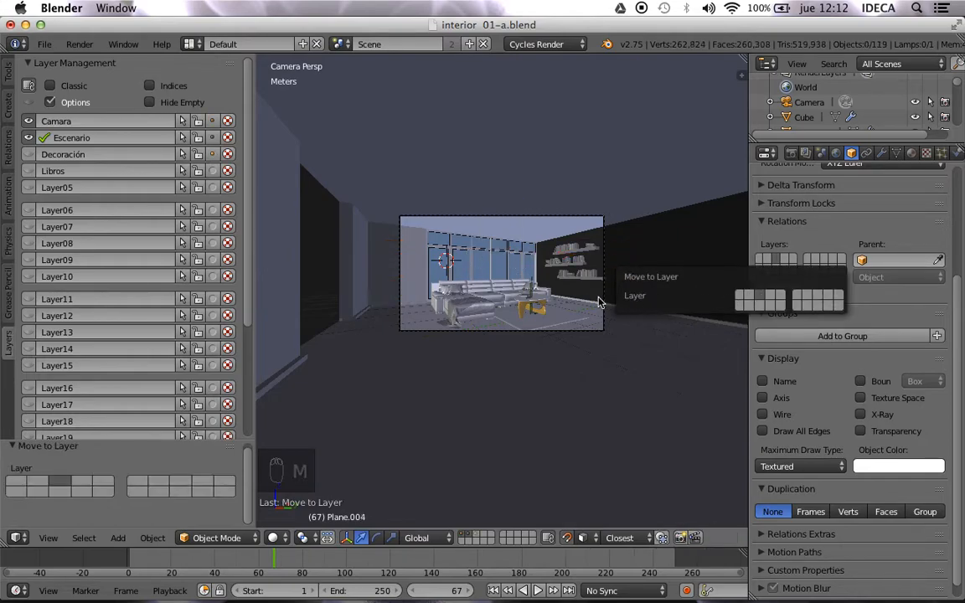
scroll(540, 340, "up", 5)
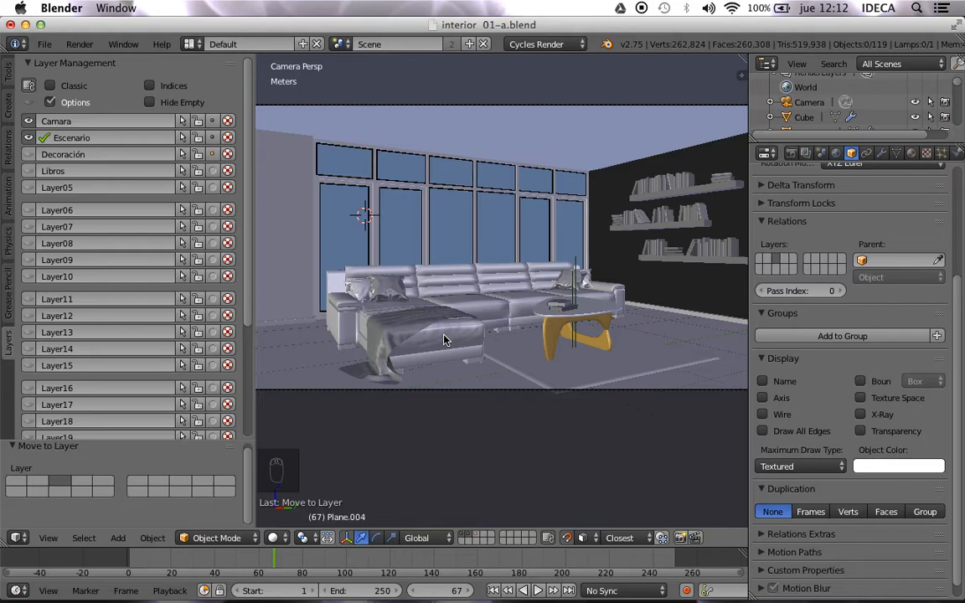
key("c")
mouse_move(410, 326)
left_mouse_down()
mouse_move(393, 328)
mouse_move(452, 325)
mouse_move(500, 307)
left_mouse_up()
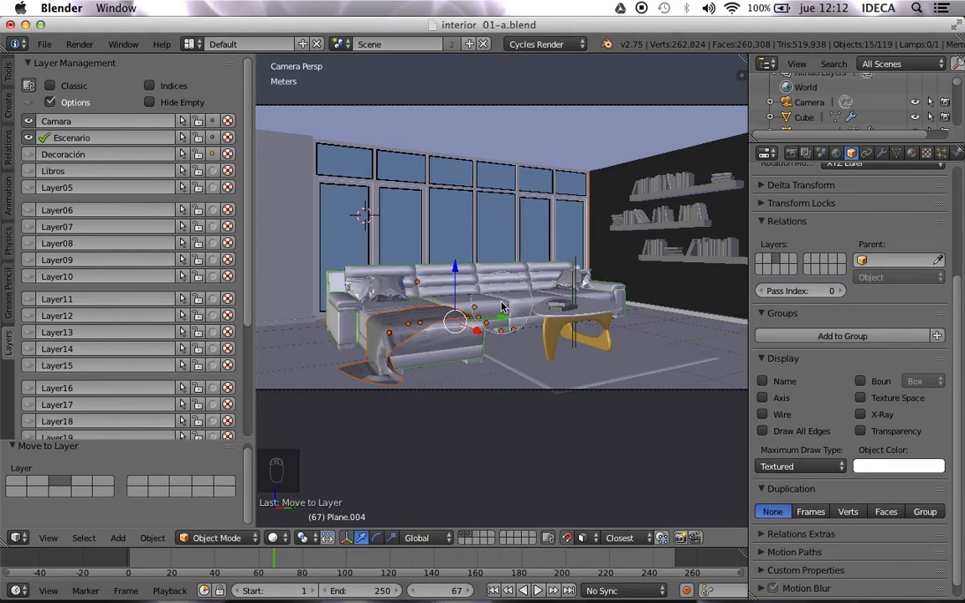
Step: Hide the Escenario layer, clear the selection and circle-select the sofa, coffee table, rug and the wall shelves with their books
left_click(29, 138)
key("a")
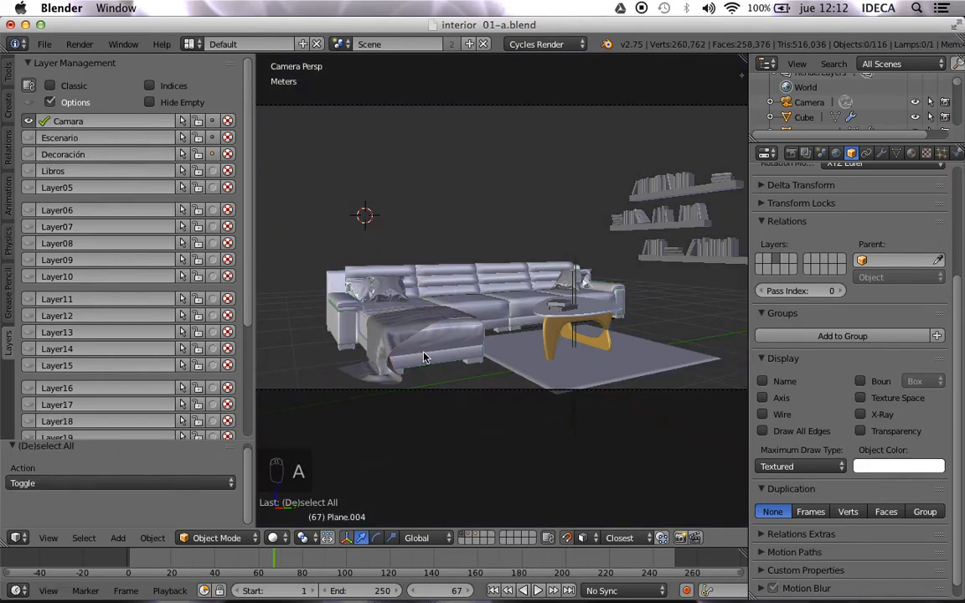
key("a")
key("a")
key("c")
left_click_drag(410, 335, 368, 303)
mouse_move(472, 296)
left_mouse_down()
mouse_move(578, 277)
mouse_move(674, 238)
mouse_move(680, 207)
mouse_move(646, 205)
mouse_move(578, 242)
left_mouse_up()
key("Escape")
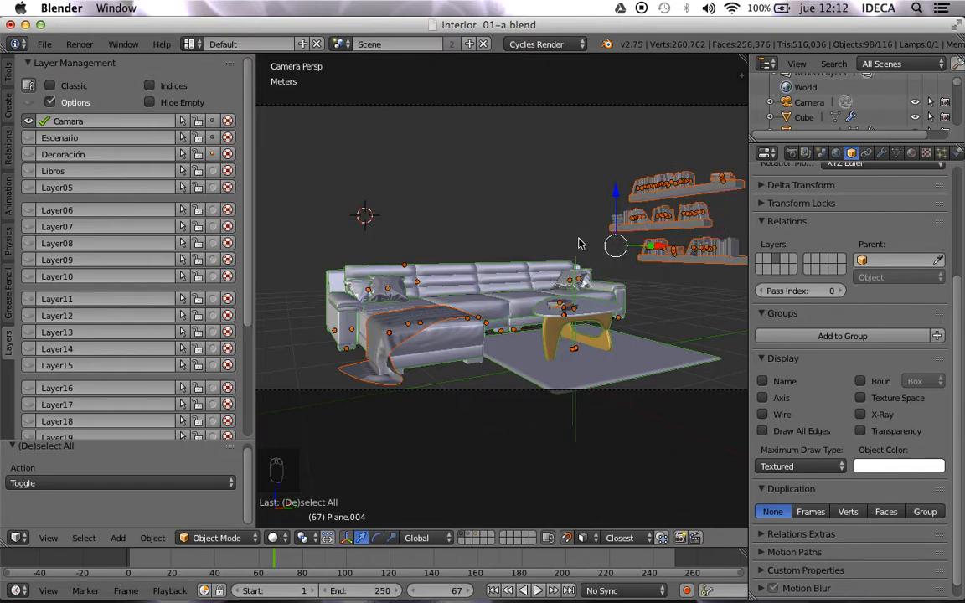
Step: Deselect the books on the wall shelves from the front view and move the remaining selected furniture and shelves to Decoración
key("KP_3")
key("KP_1")
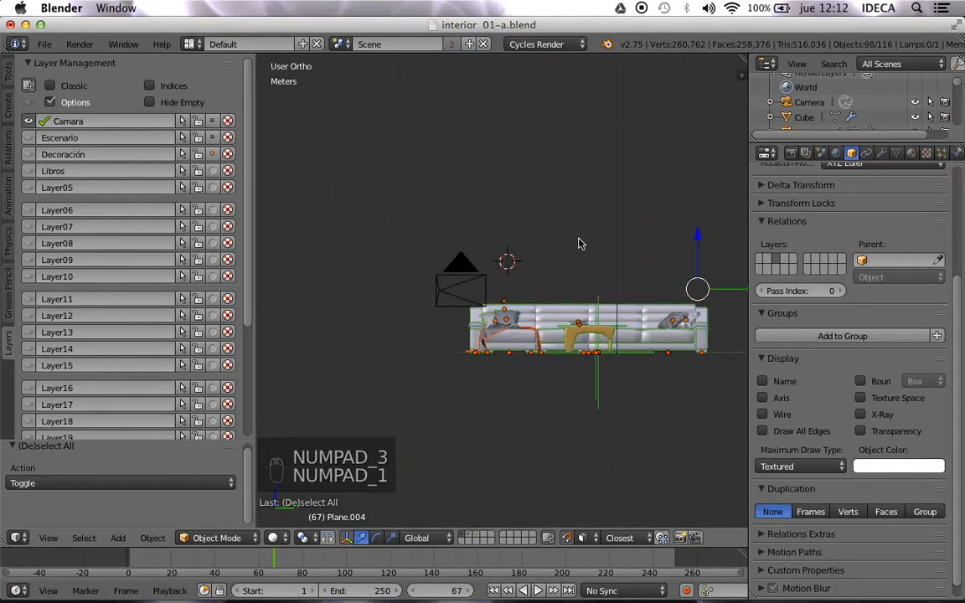
key("KP_1")
scroll(423, 264, "up", 5)
middle_click_drag(423, 264, 572, 317, "shift")
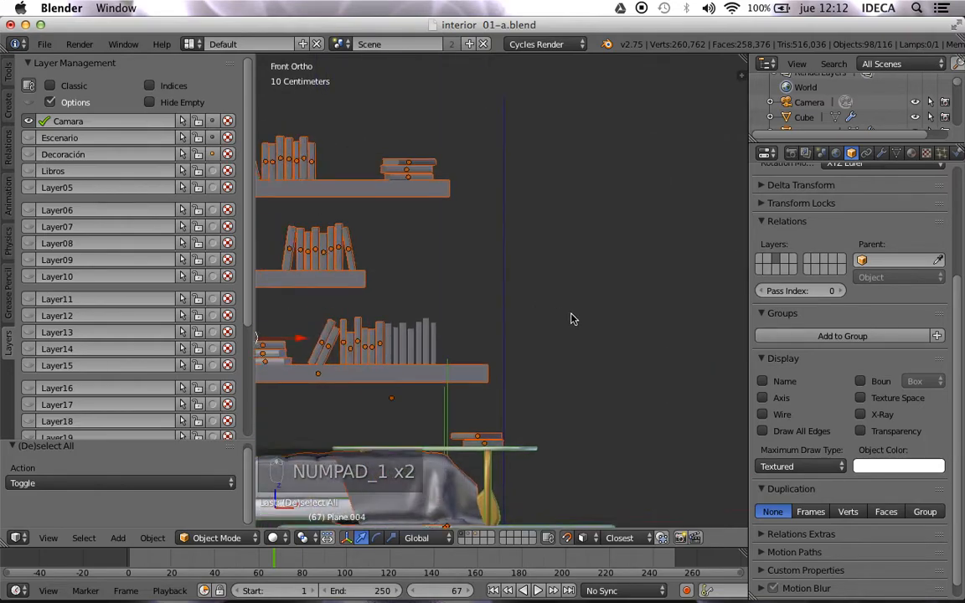
middle_click_drag(457, 276, 573, 299, "shift")
middle_click_drag(553, 212, 620, 243, "shift")
key("c")
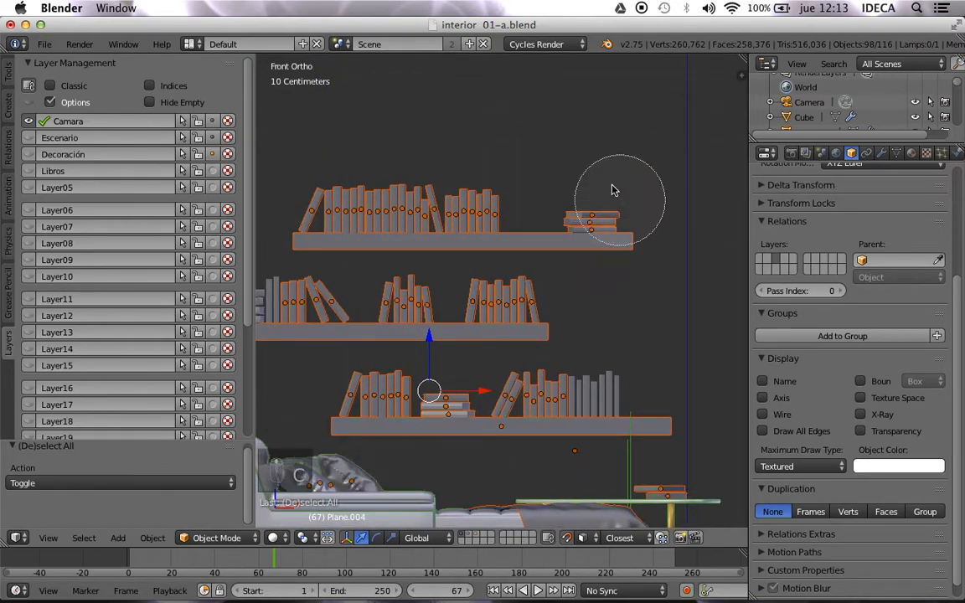
mouse_move(600, 208)
middle_mouse_down()
mouse_move(301, 209)
mouse_move(402, 208)
middle_mouse_up()
middle_click_drag(473, 210, 459, 204)
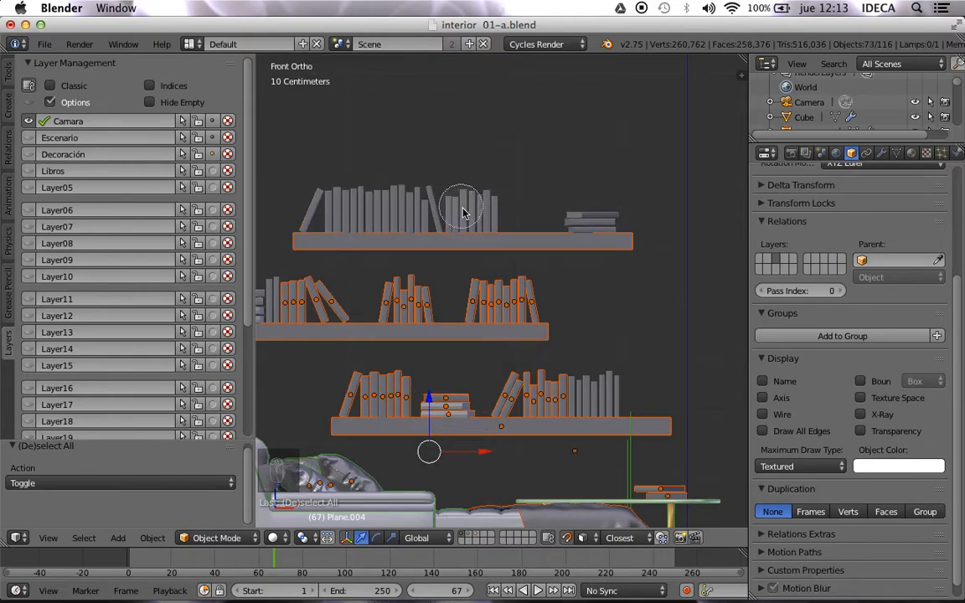
mouse_move(537, 297)
middle_mouse_down()
mouse_move(349, 289)
mouse_move(289, 299)
mouse_move(398, 299)
mouse_move(335, 369)
mouse_move(352, 390)
mouse_move(549, 398)
middle_mouse_up()
right_click(553, 400)
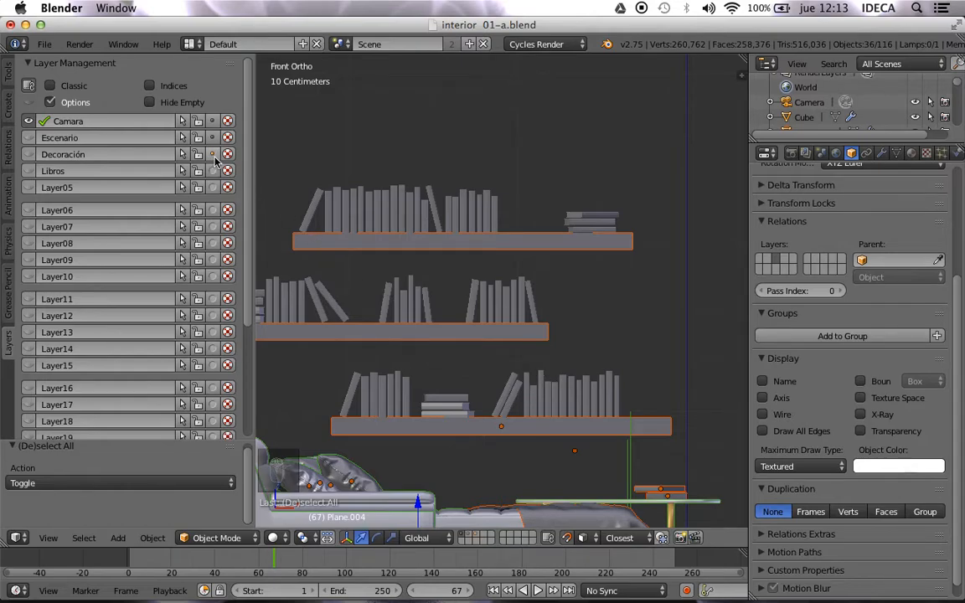
left_click(213, 154)
Step: Circle-select the small leftover objects at floor level below the shelves and move them to Decoración
scroll(519, 352, "down", 6)
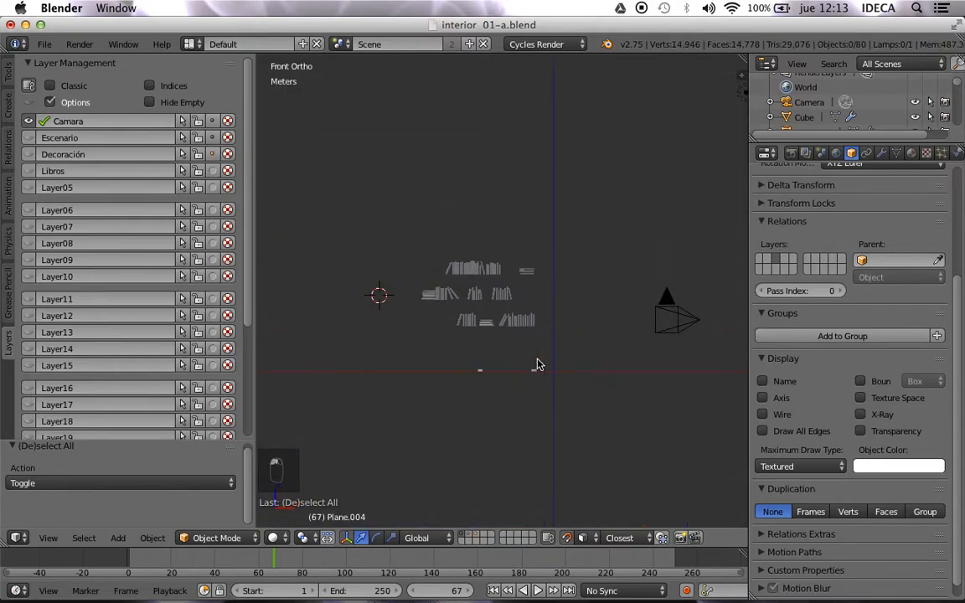
key("c")
left_click_drag(534, 379, 490, 381)
right_click(492, 383)
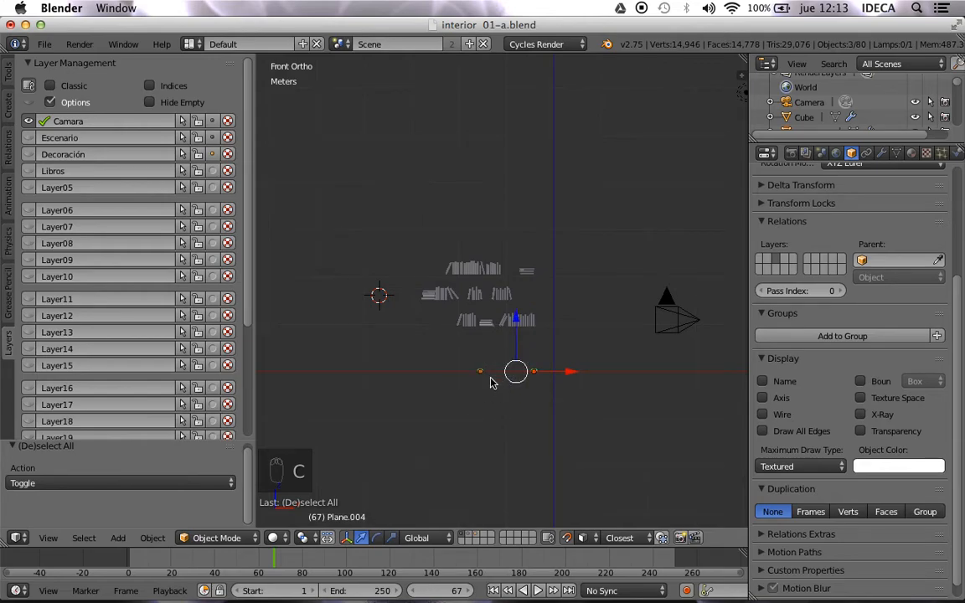
left_click(213, 170)
Step: Circle-select all the books from the three wall shelves and move them to the Libros layer
scroll(497, 325, "up", 1)
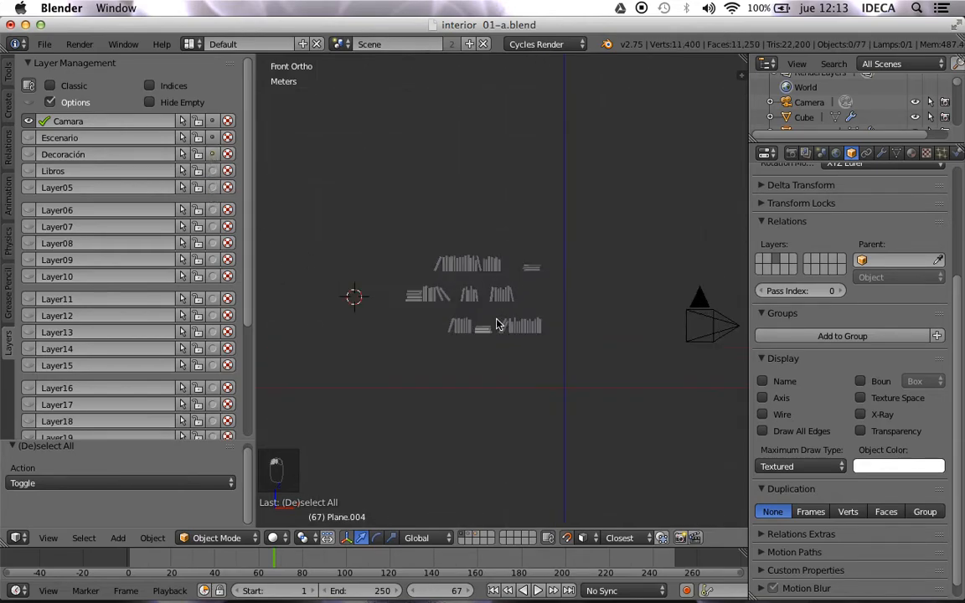
key("c")
scroll(494, 322, "down", 5)
left_click_drag(492, 322, 451, 299)
key("Escape")
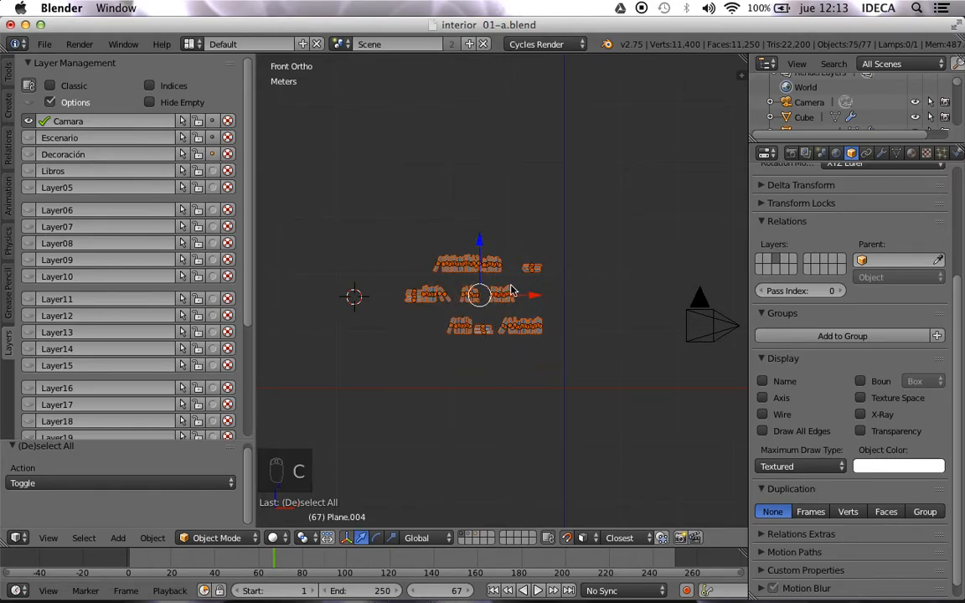
left_click(210, 187)
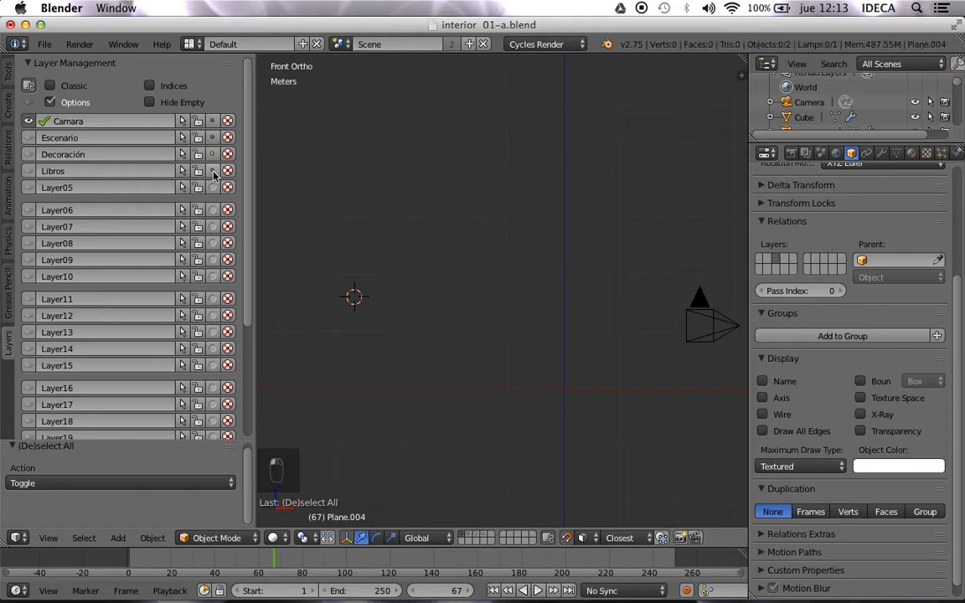
Step: Show the Decoración layer and move the two books on the coffee table to Libros
left_click(69, 154)
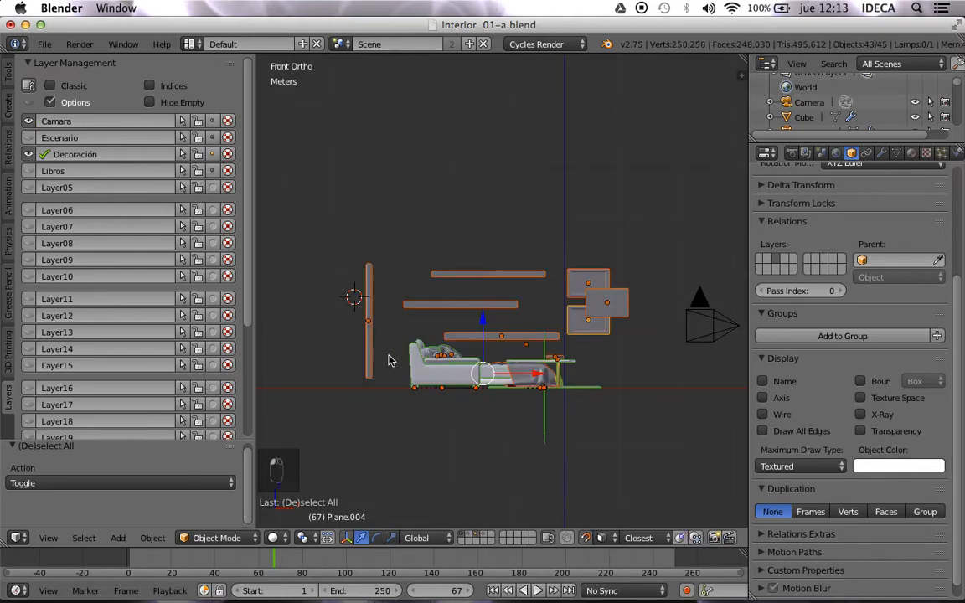
middle_click_drag(453, 368, 384, 351)
scroll(589, 384, "up", 5)
scroll(377, 355, "up", 3)
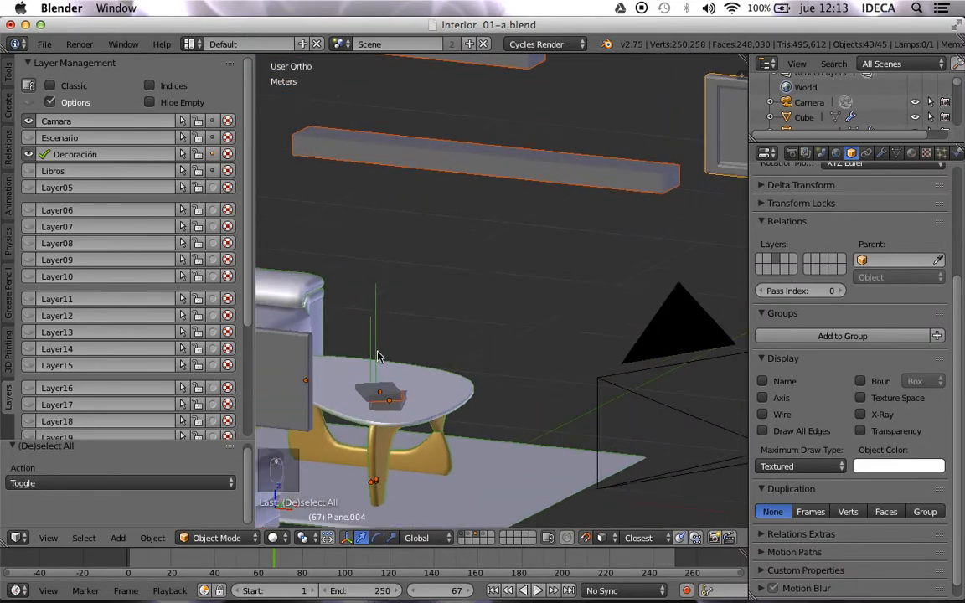
right_click(391, 397)
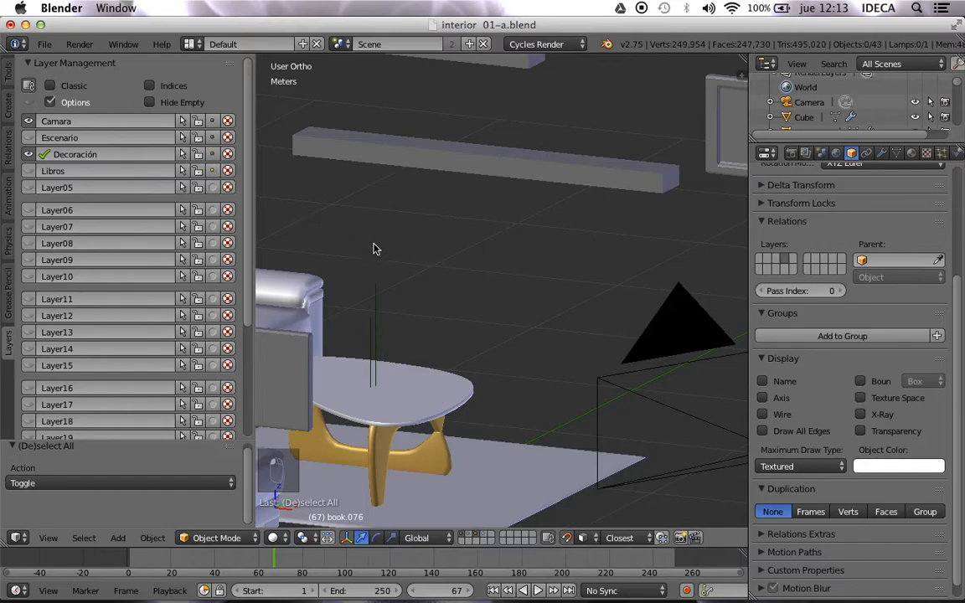
Step: Show the Escenario and Libros layers along with the others and view the scene through the camera
scroll(338, 221, "down", 4)
left_click(30, 136)
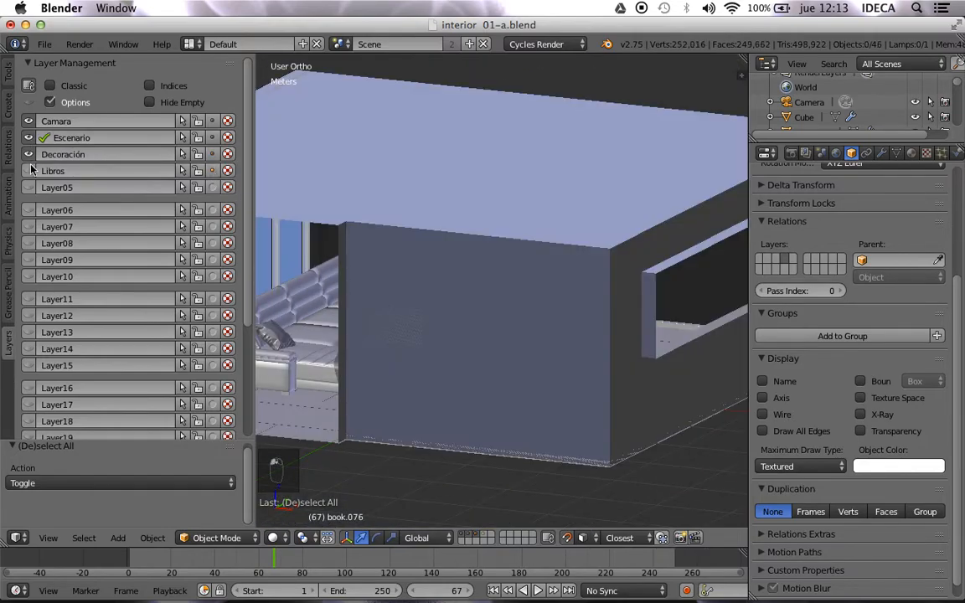
left_click(32, 169)
key("KP_0")
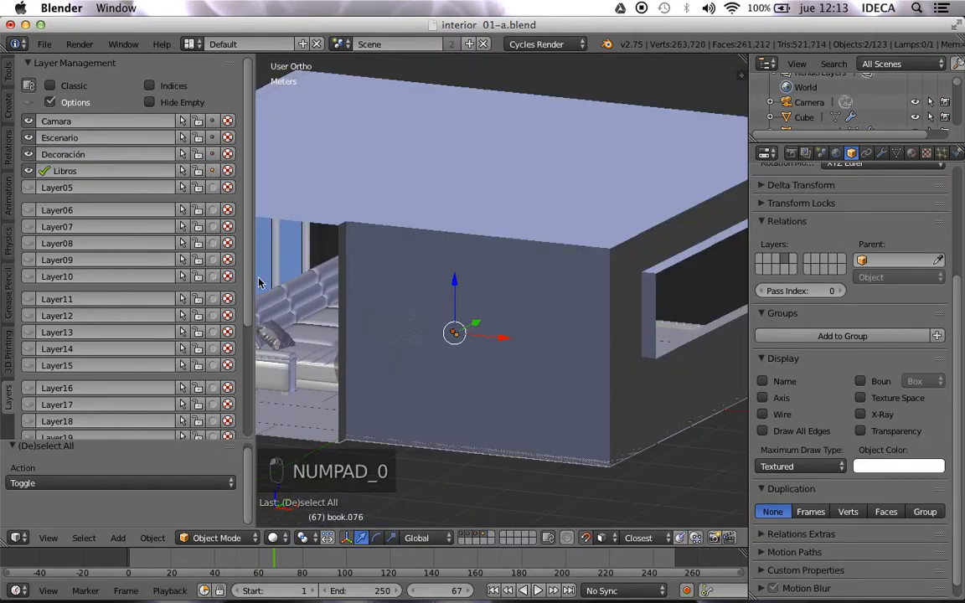
key("KP_0")
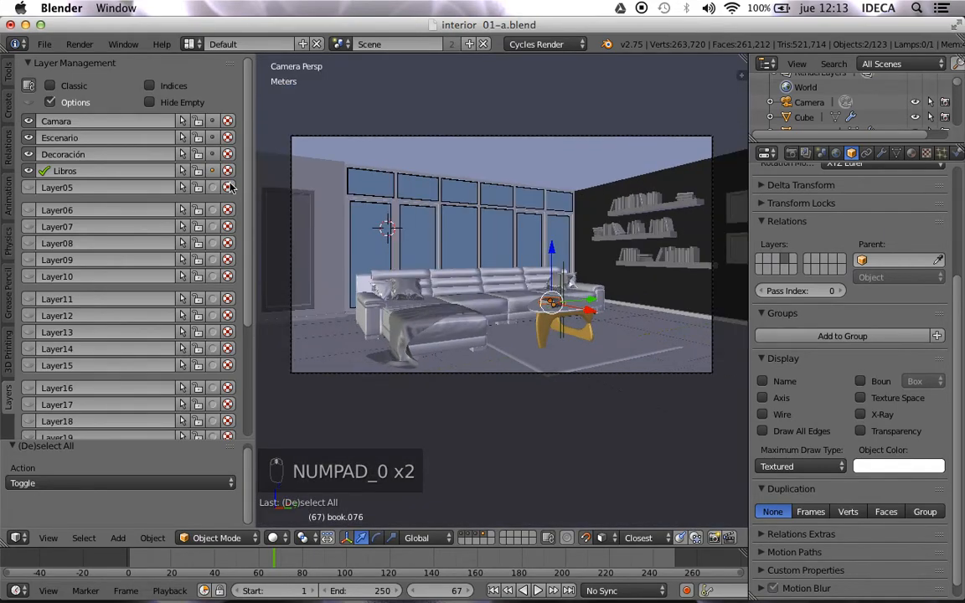
Step: Hide the empty layers in the list and check each remaining layer's contents by toggling its visibility off and on
left_click(149, 104)
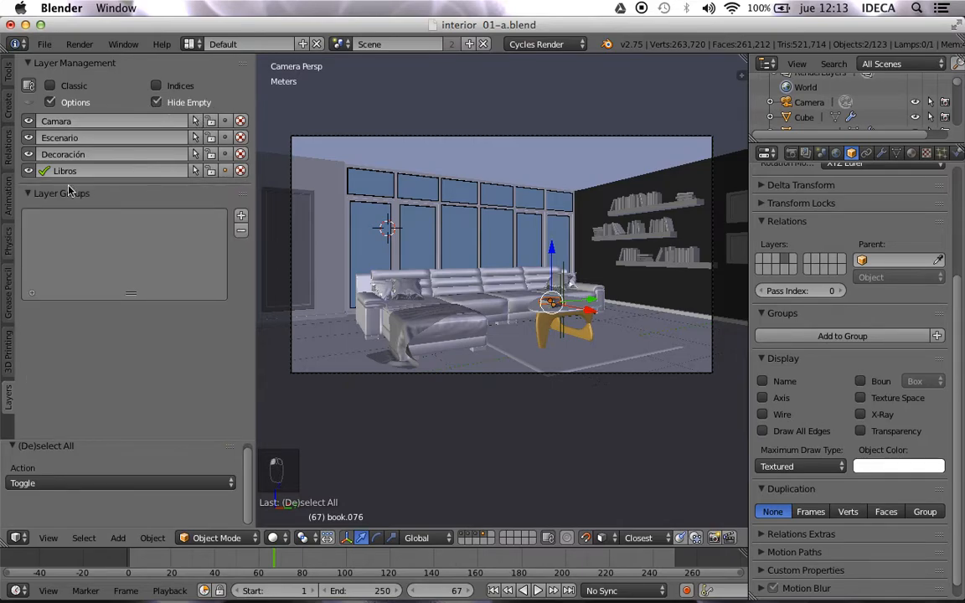
left_click(26, 155)
left_click(27, 155)
left_click(27, 155)
left_click(29, 171)
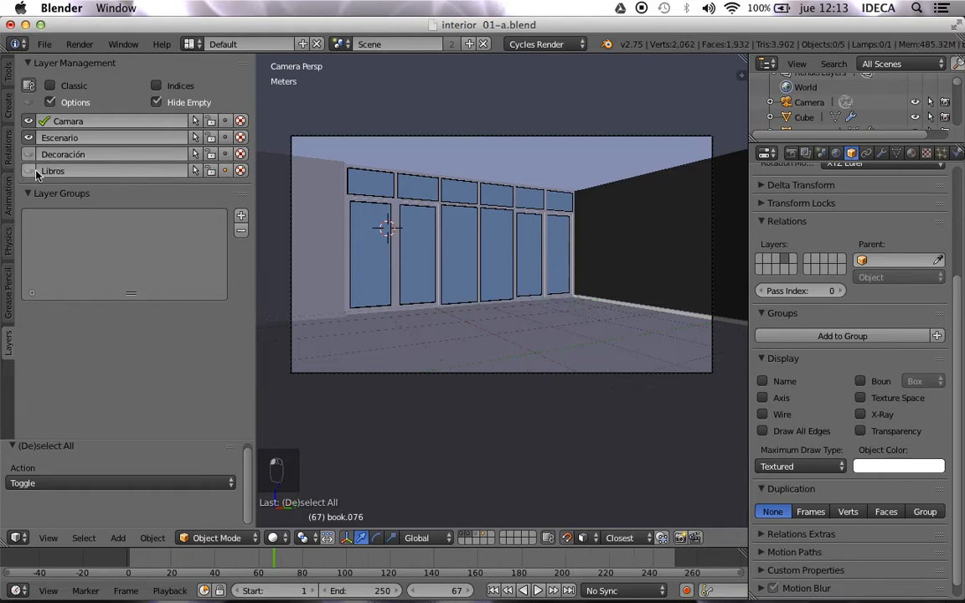
left_click(29, 138)
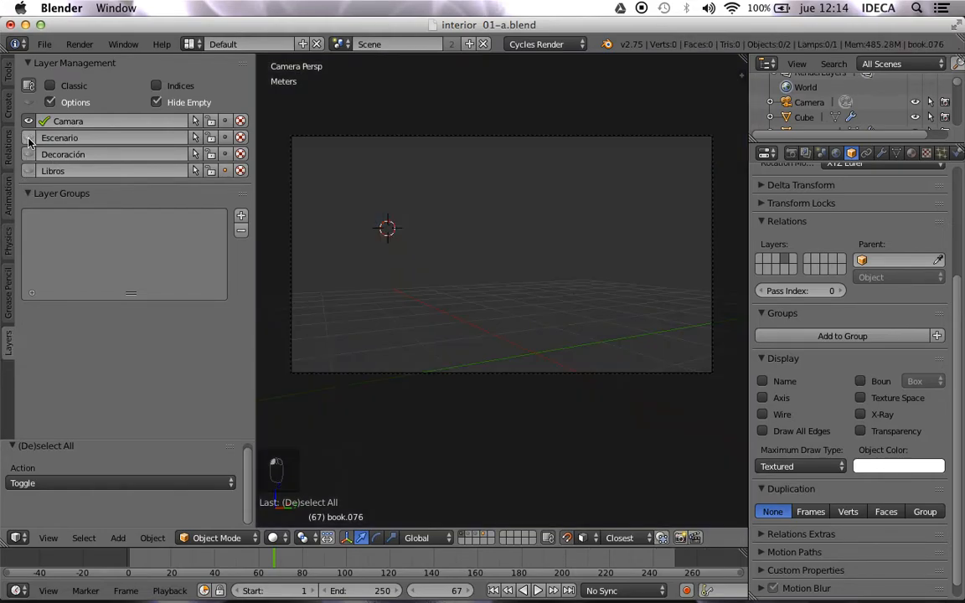
left_click(28, 139)
left_click(29, 122)
left_click(28, 122)
left_click(29, 154)
left_click(28, 171)
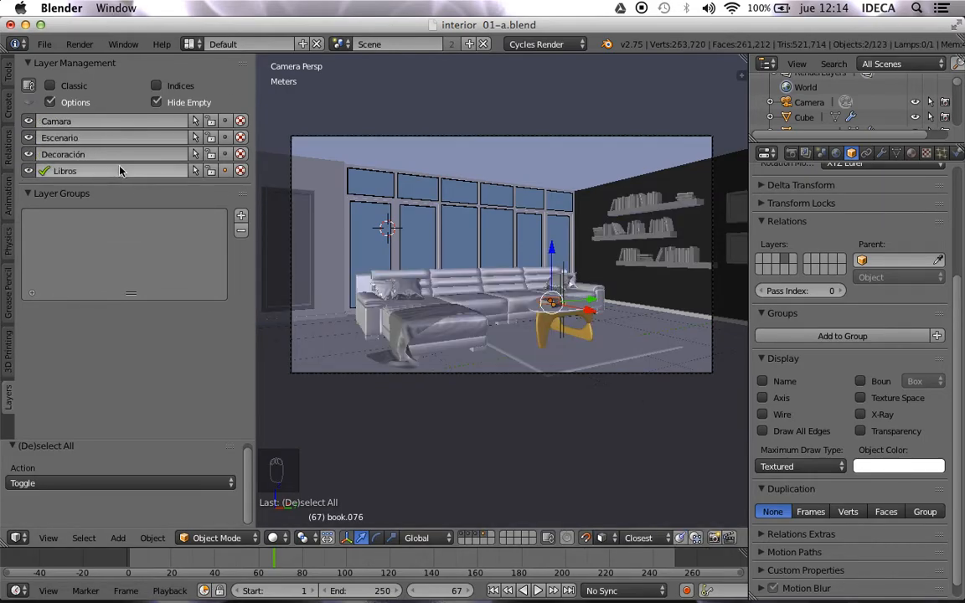
Step: Turn on the index numbers in the layer list, keeping the layer management tools displayed
left_click(156, 85)
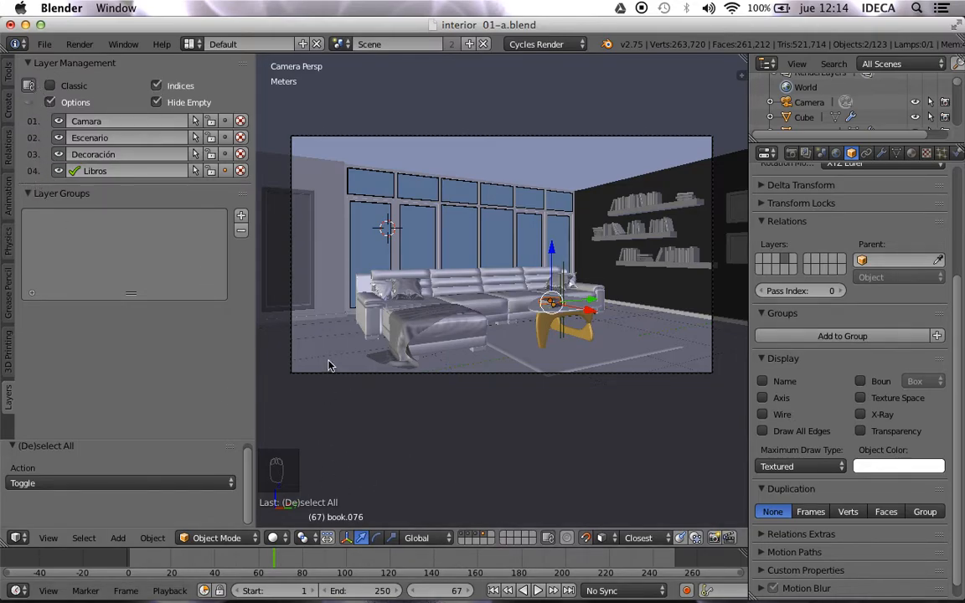
key("t")
key("t")
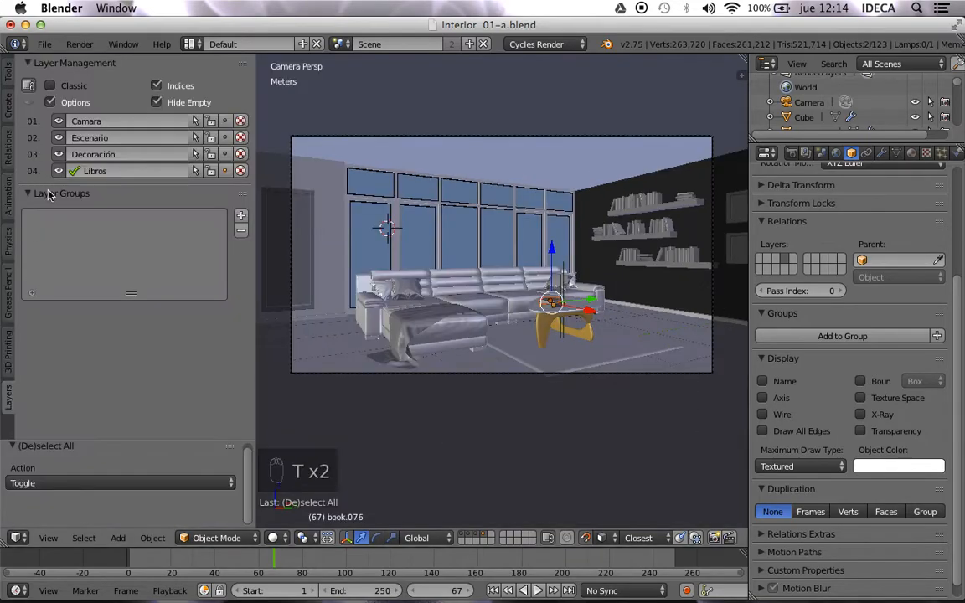
key("t")
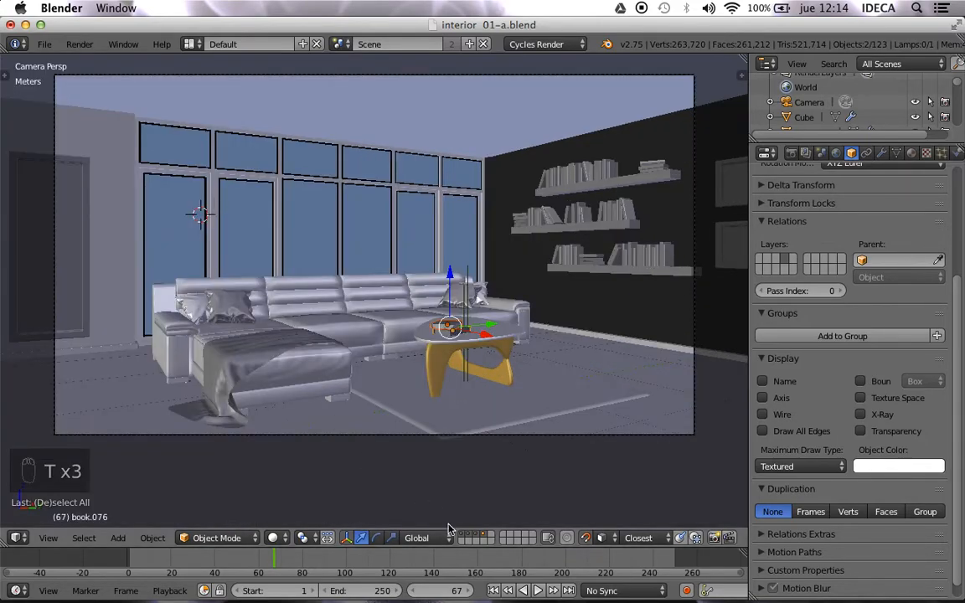
key("t")
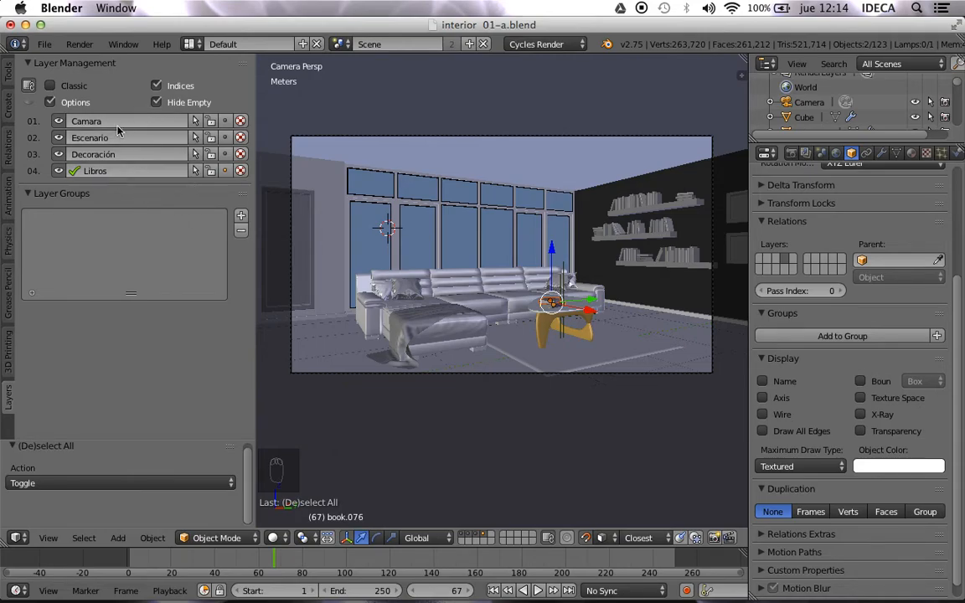
Step: Create a layer group from the visible layers and name it "Toda las escena"
left_click(240, 216)
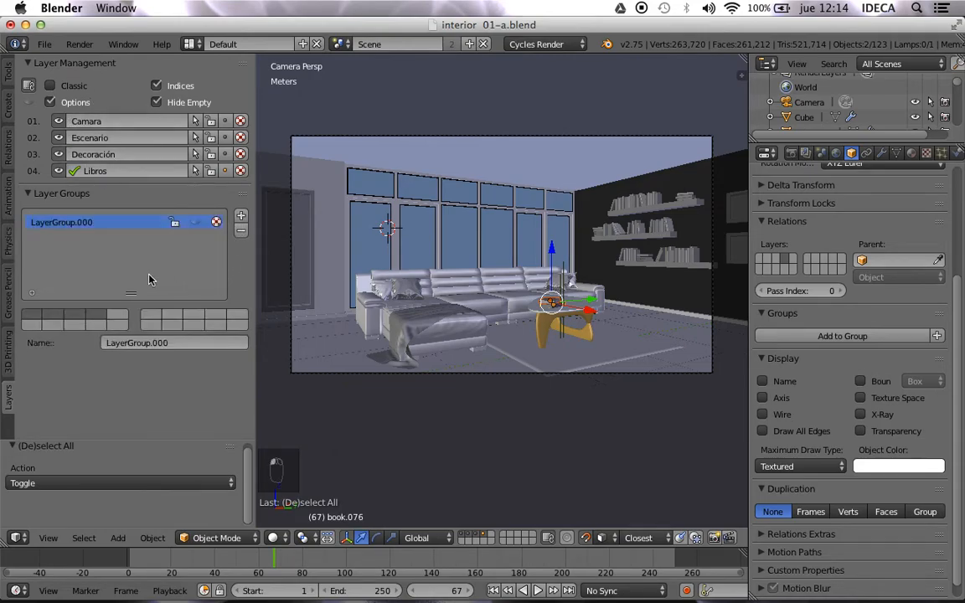
double_click(60, 222)
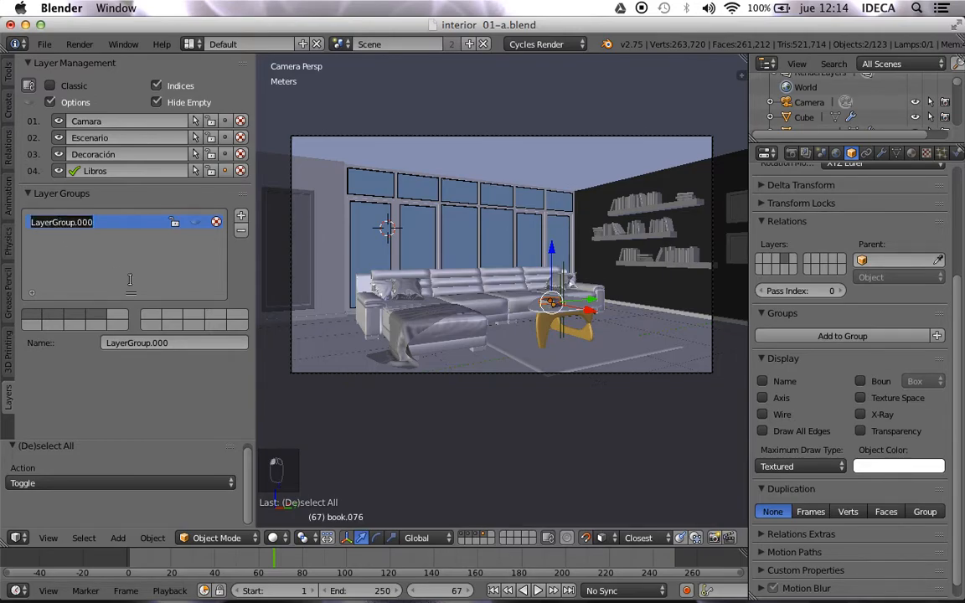
type("To")
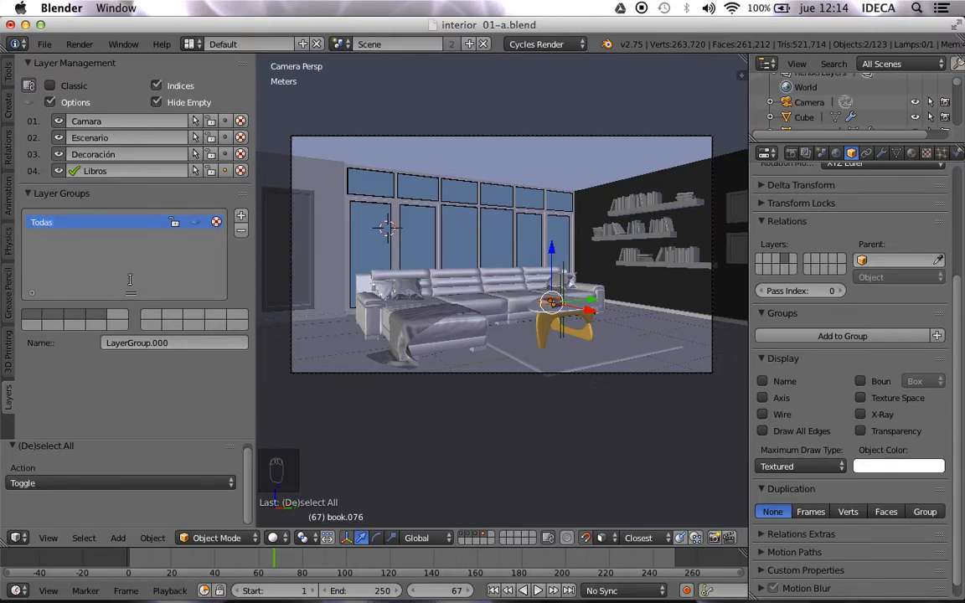
type("da las escena")
key("Return")
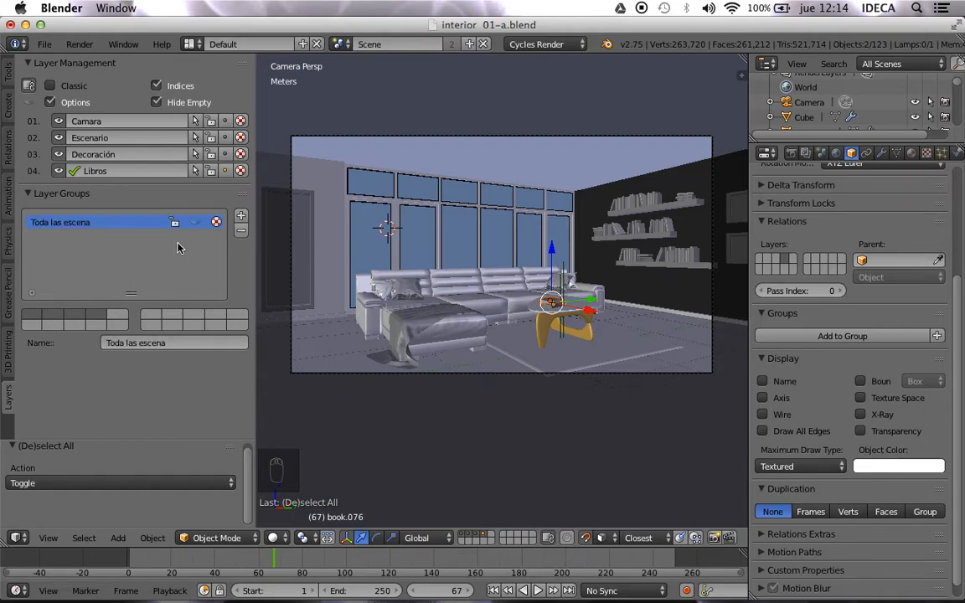
Step: Toggle the visibility of the Camara, Decoración and Libros layers to check what each one hides in the scene
left_click(59, 122)
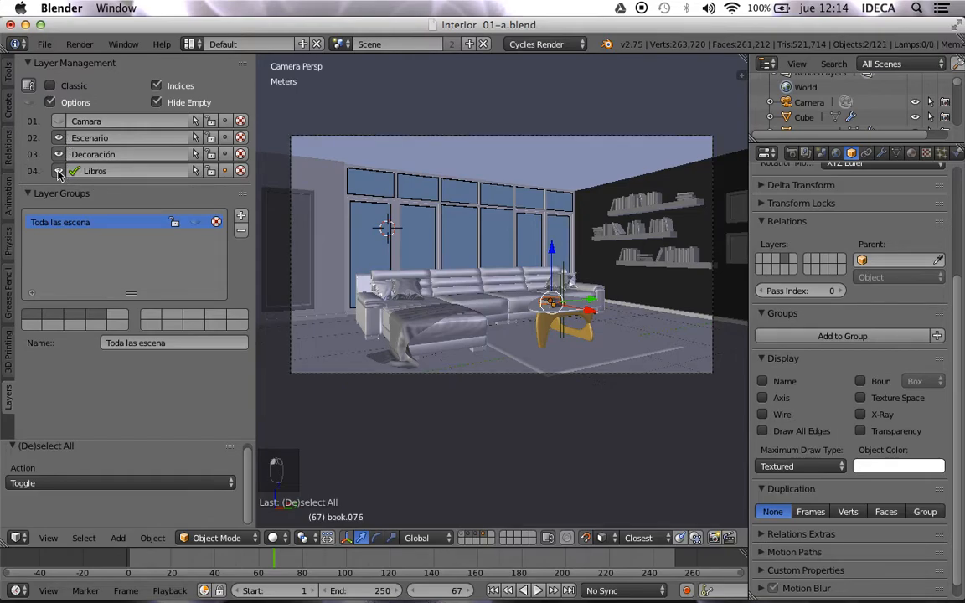
left_click(59, 154)
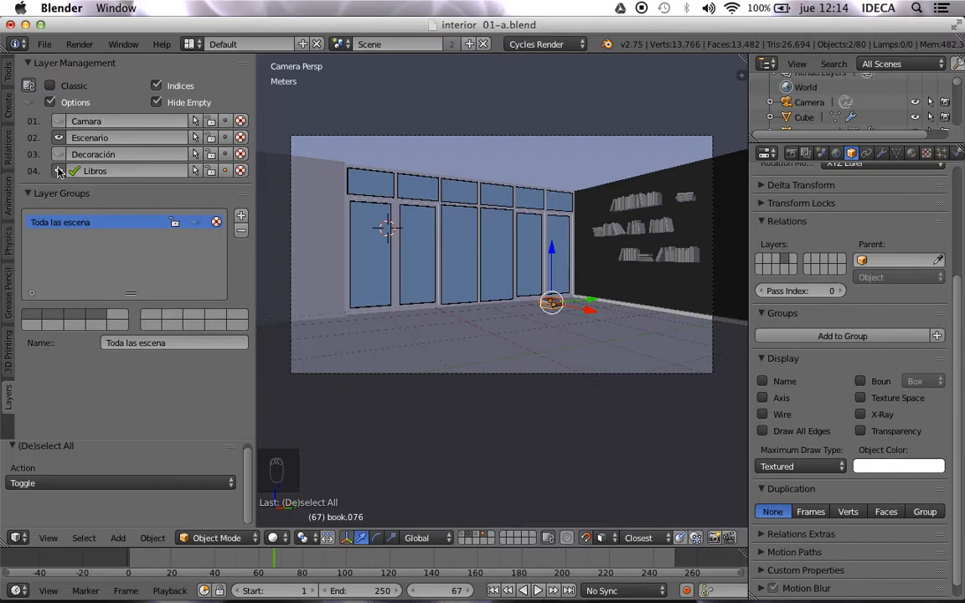
left_click(59, 171)
left_click(58, 171)
left_click(58, 155)
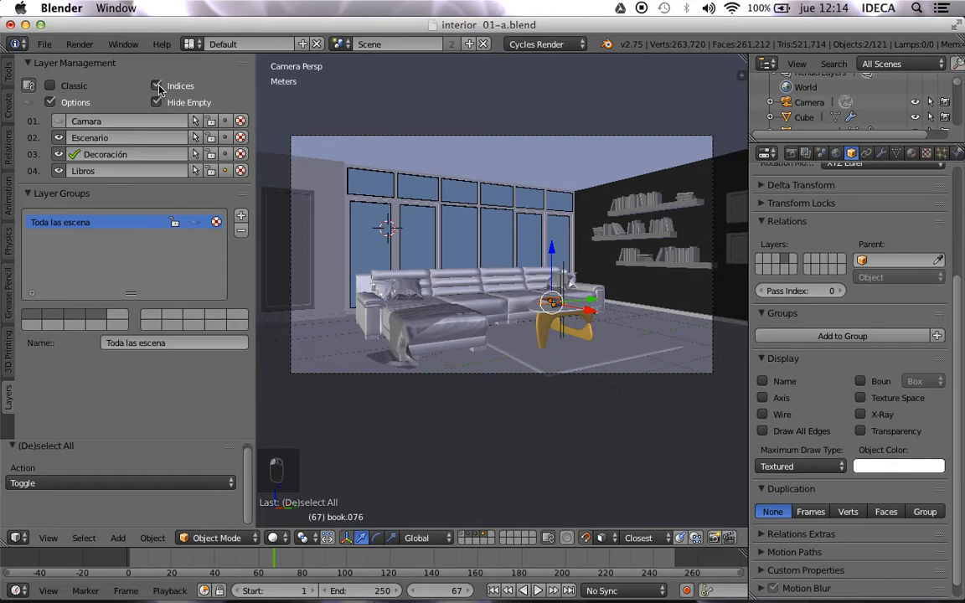
Step: List the empty layers again and rename Layer05 to "Cojines"
left_click(156, 102)
scroll(140, 197, "down", 2)
scroll(146, 360, "up", 2)
scroll(147, 360, "down", 5)
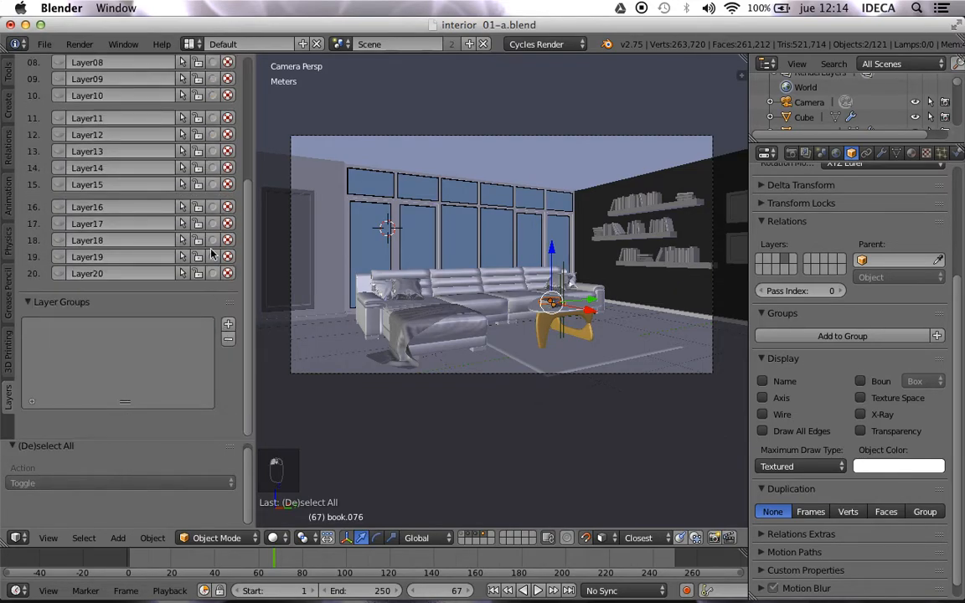
scroll(185, 180, "up", 5)
double_click(110, 188)
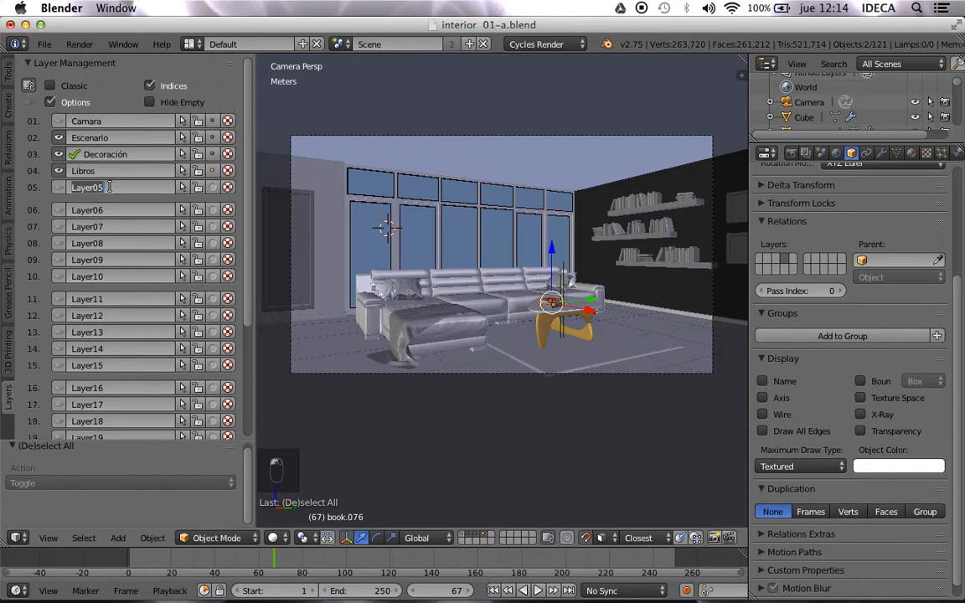
type("Cojines")
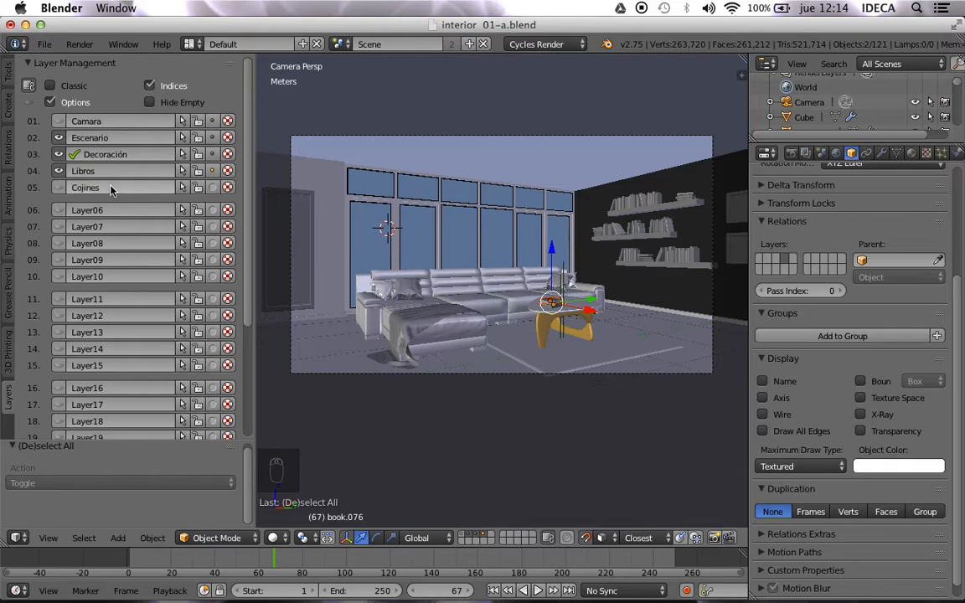
Step: Select the sofa cushions together with the blanket on the chaise and move them to the Cojines layer
scroll(385, 314, "up", 3)
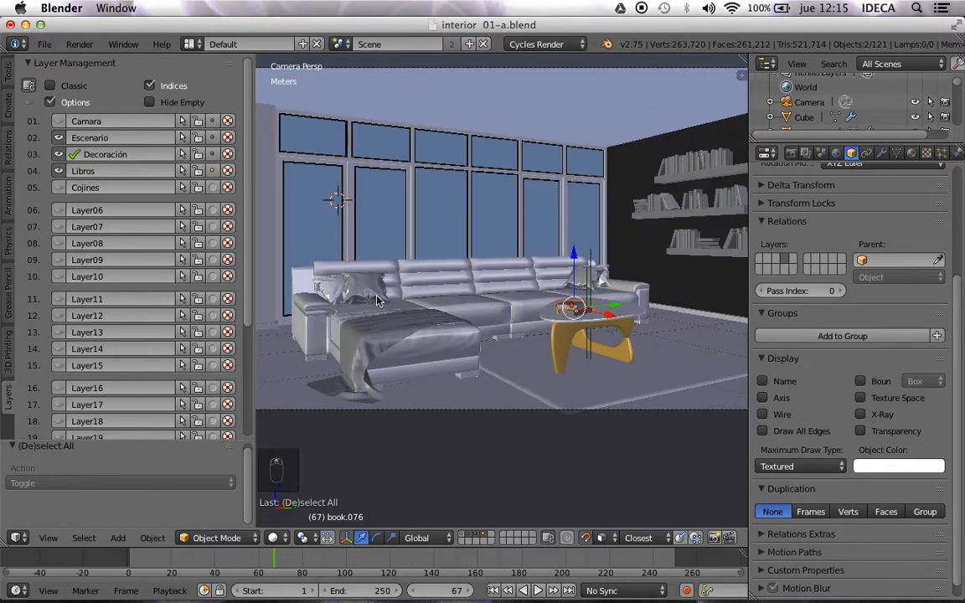
right_click(377, 300)
right_click(586, 283, "shift")
right_click(437, 321, "shift")
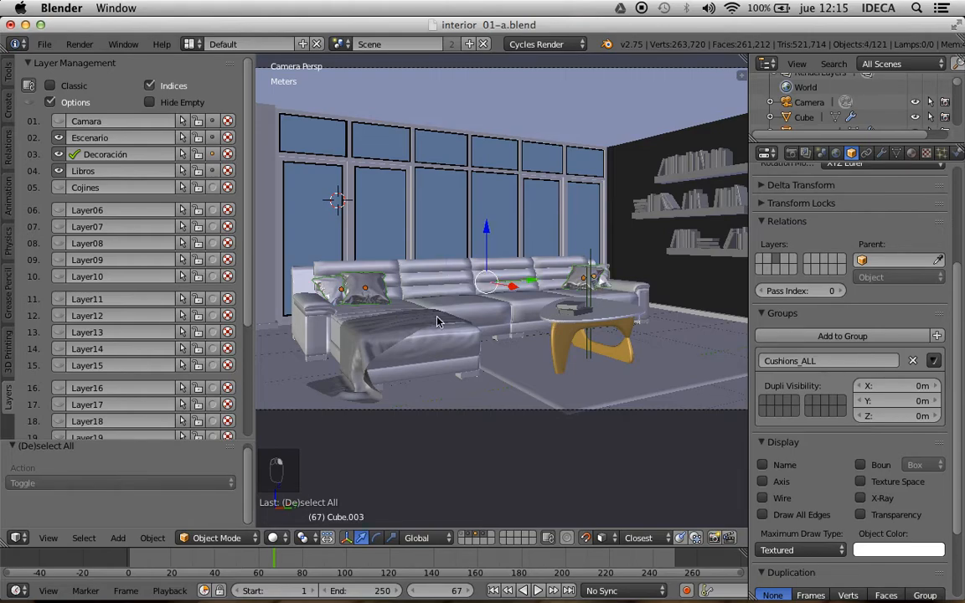
right_click(427, 324, "shift")
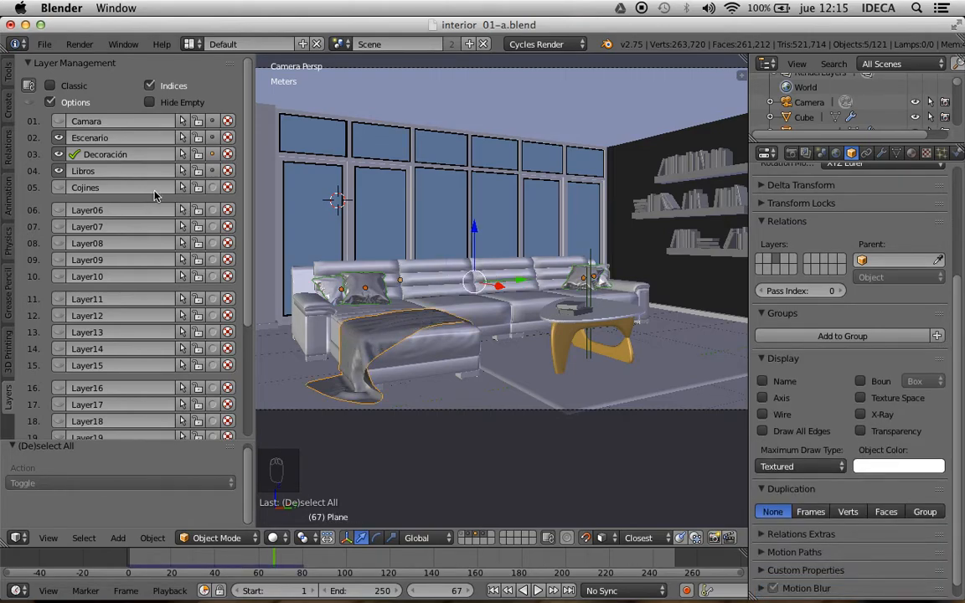
left_click(213, 188)
Step: Make the Camara and Cojines layers visible and hide the empty layers in the list
left_click(57, 120)
left_click(58, 189)
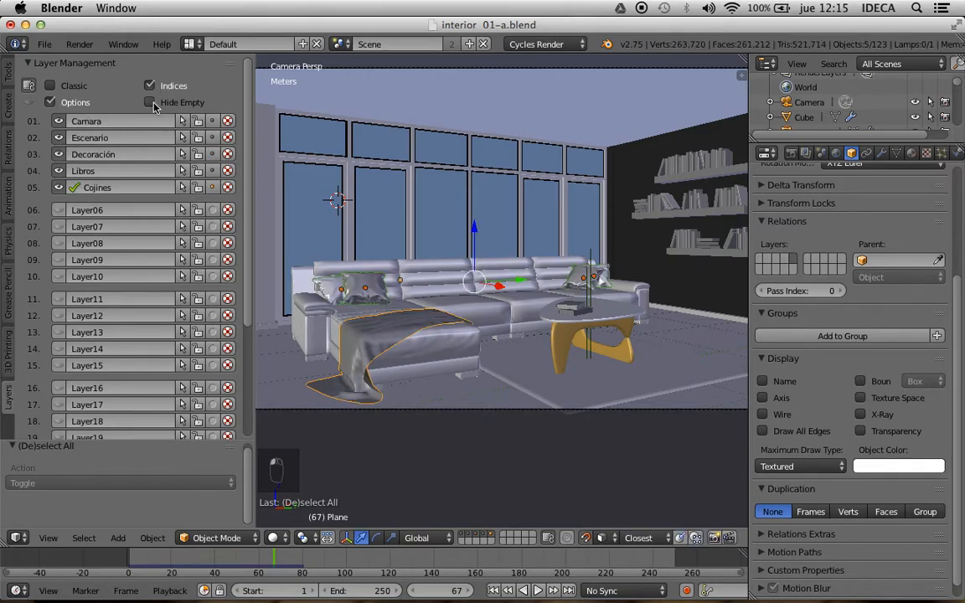
left_click(149, 102)
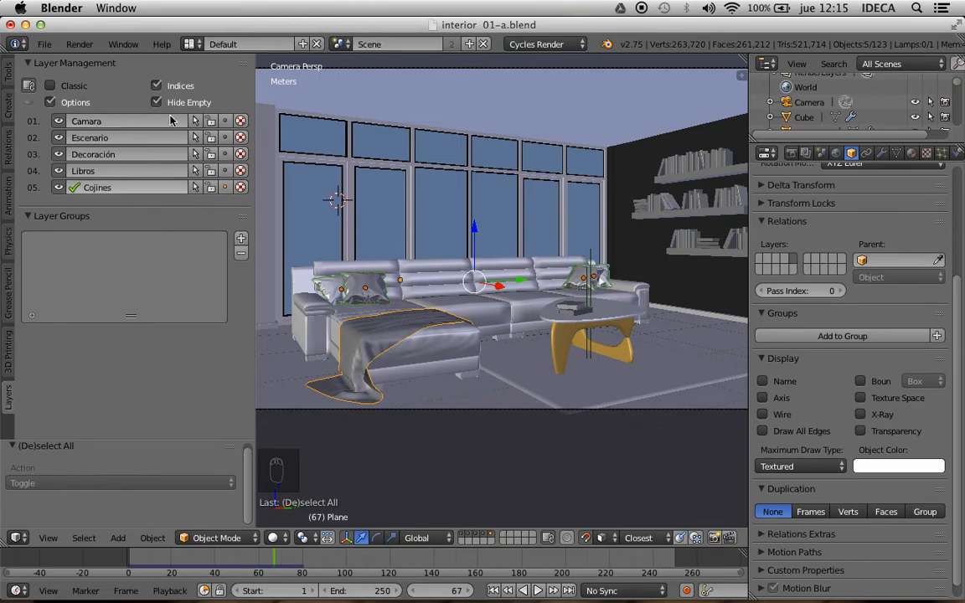
Step: Create a layer group from the five visible layers and name it "Toda la escena"
left_click(240, 241)
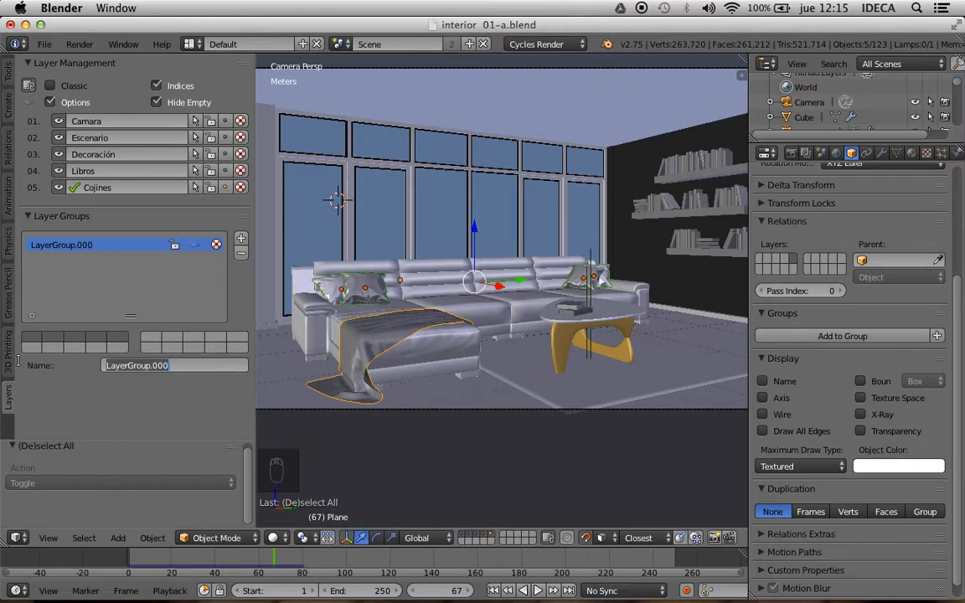
type("Toda la escena")
key("Return")
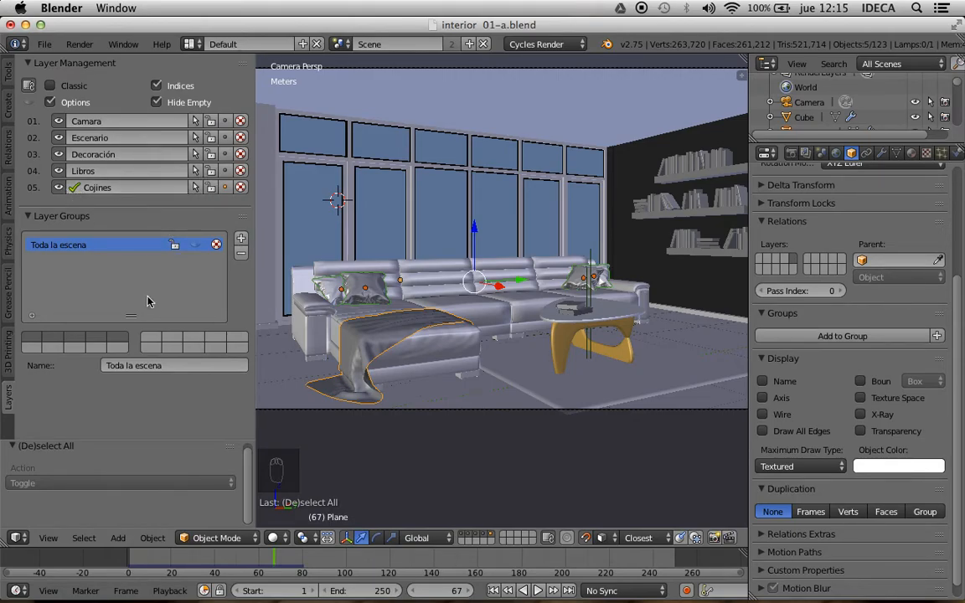
Step: Add a second layer group named "Escenario" containing only layers 1 to 3, leaving the Cojines layer visible
left_click(241, 240)
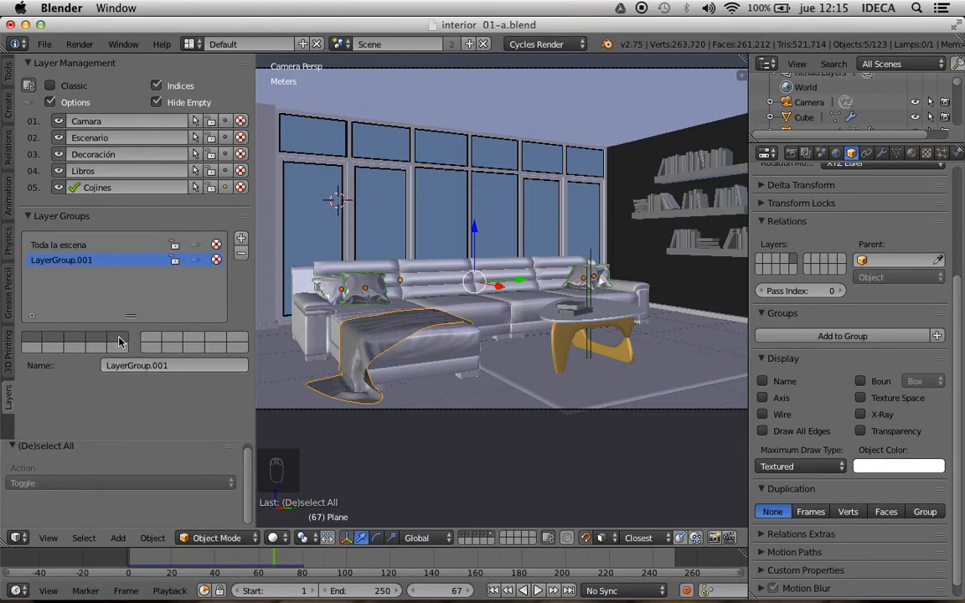
left_click(58, 189)
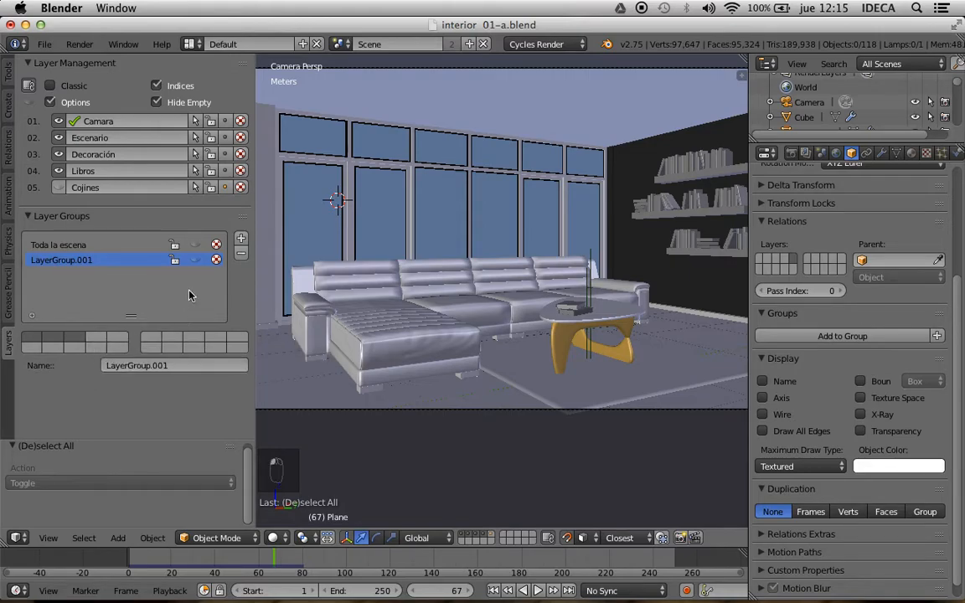
left_click(185, 366)
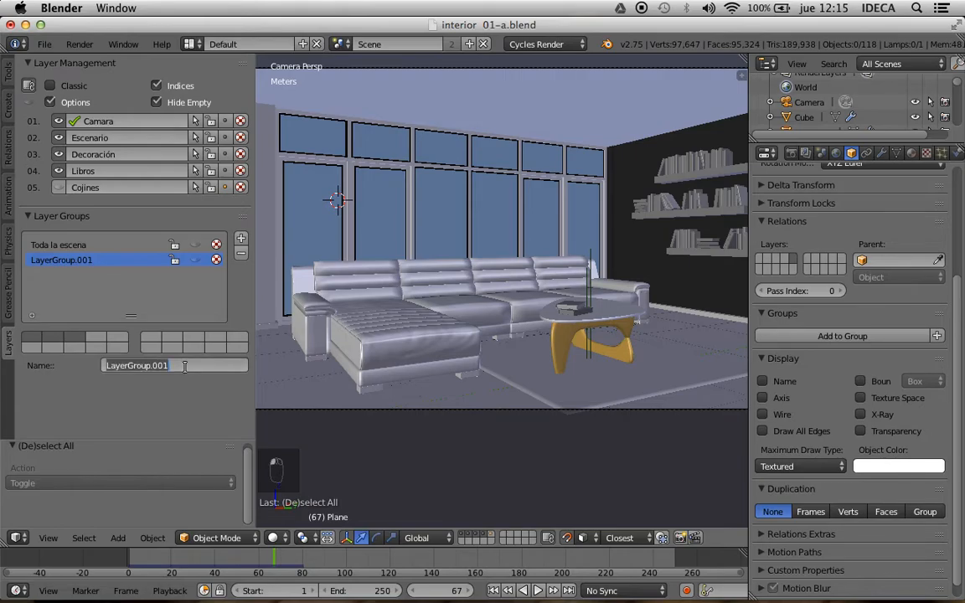
type("Escenario")
key("Return")
left_click(59, 188)
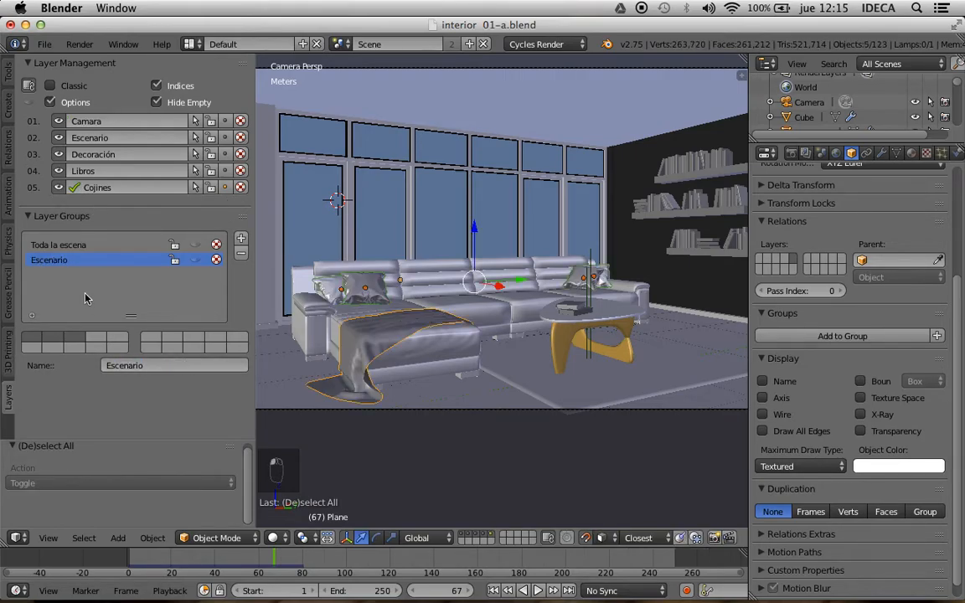
Step: Switch between the Toda la escena and Escenario groups to compare which layers each one contains
left_click(82, 245)
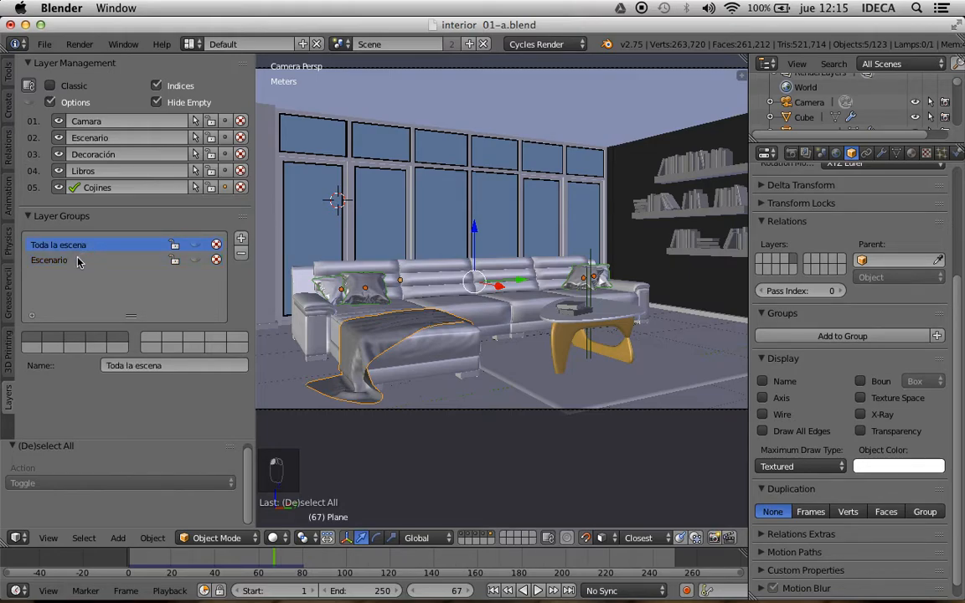
left_click(77, 260)
left_click(76, 245)
left_click(63, 261)
left_click(61, 245)
left_click(72, 261)
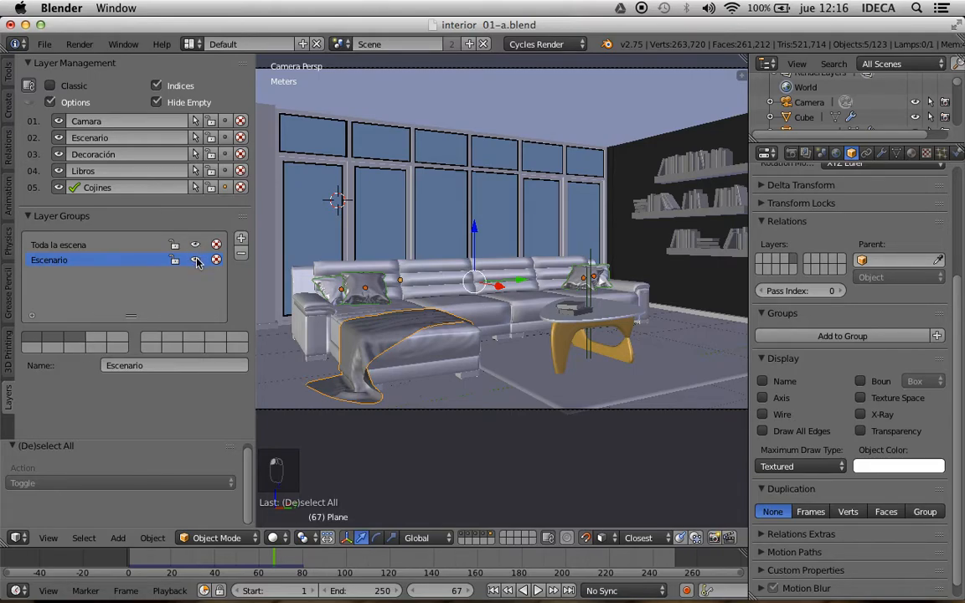
Step: Hide and lock the layers of the Escenario group
left_click(195, 259)
left_click(175, 260)
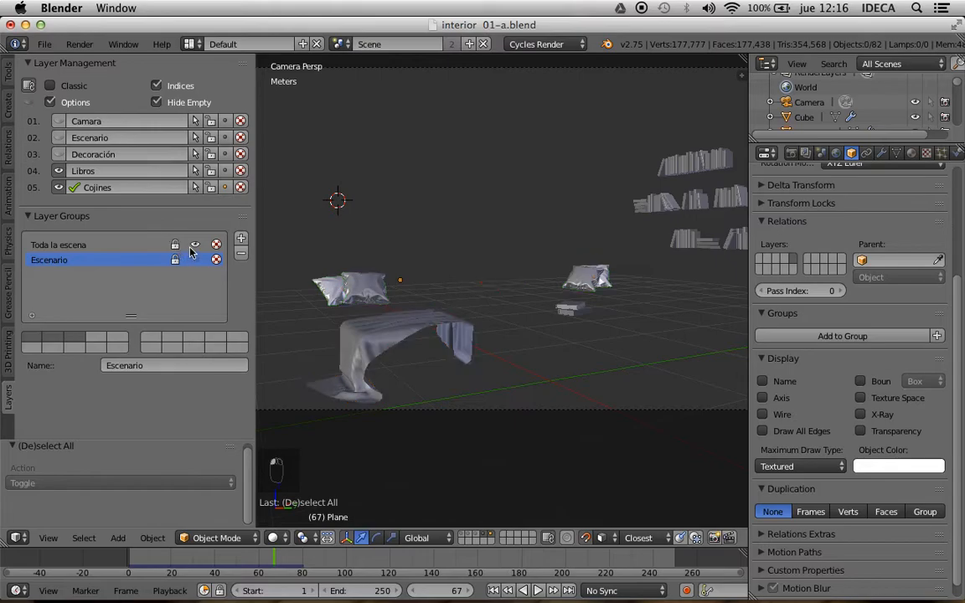
Step: Toggle all layers and the Escenario and Toda la escena groups on and off to compare them, leaving the whole scene visible
left_click(196, 245)
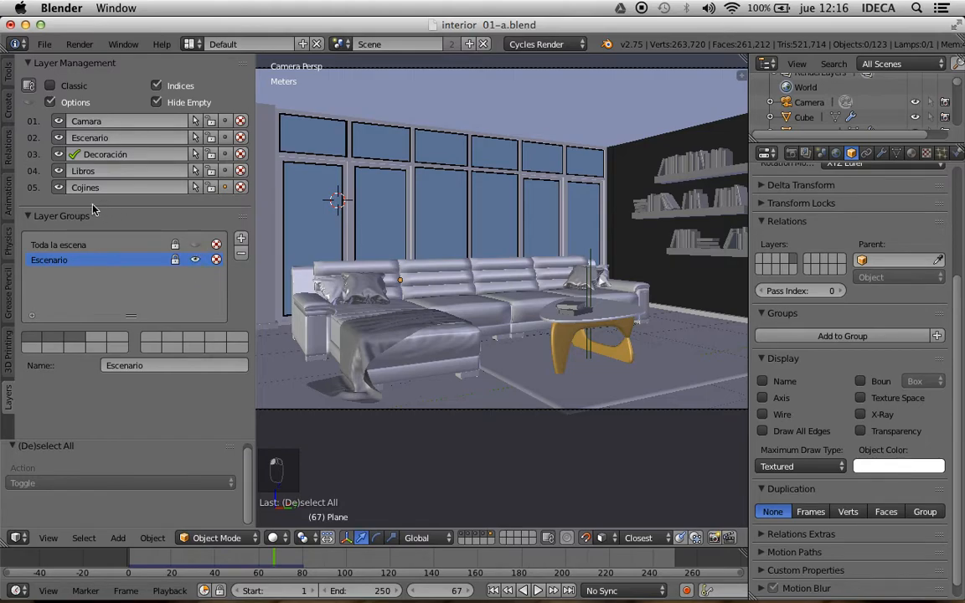
left_click(30, 102)
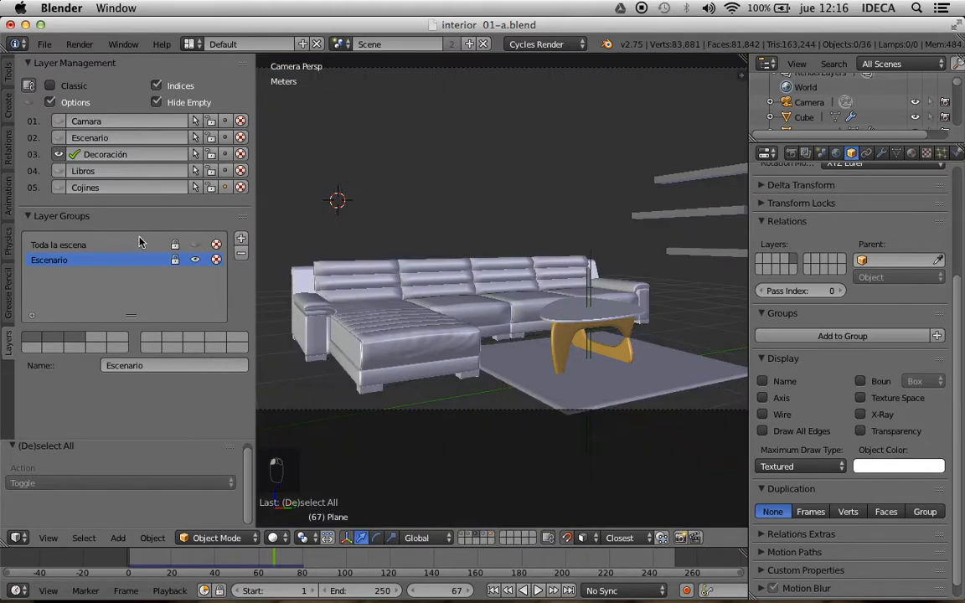
left_click(195, 260)
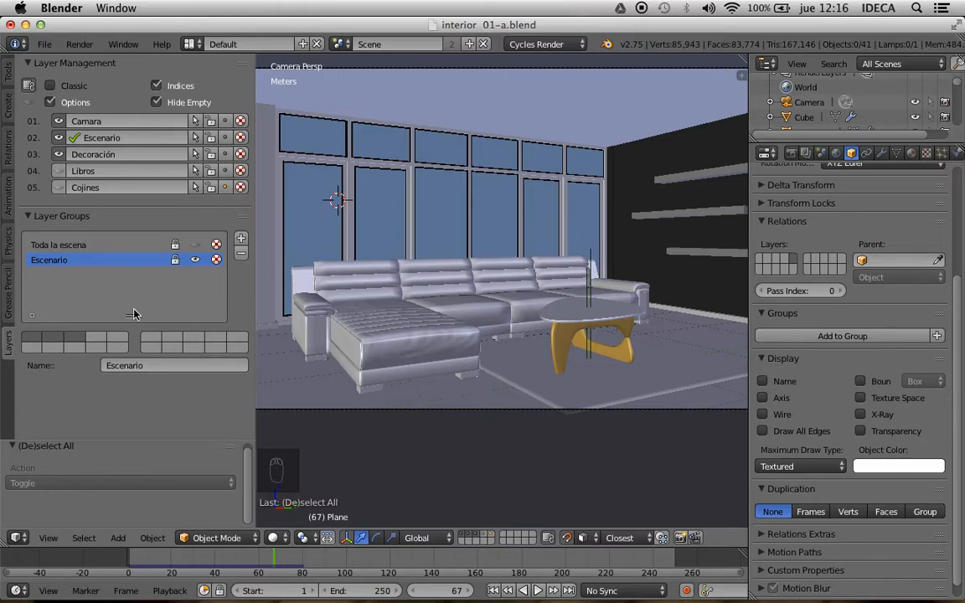
left_click(195, 261)
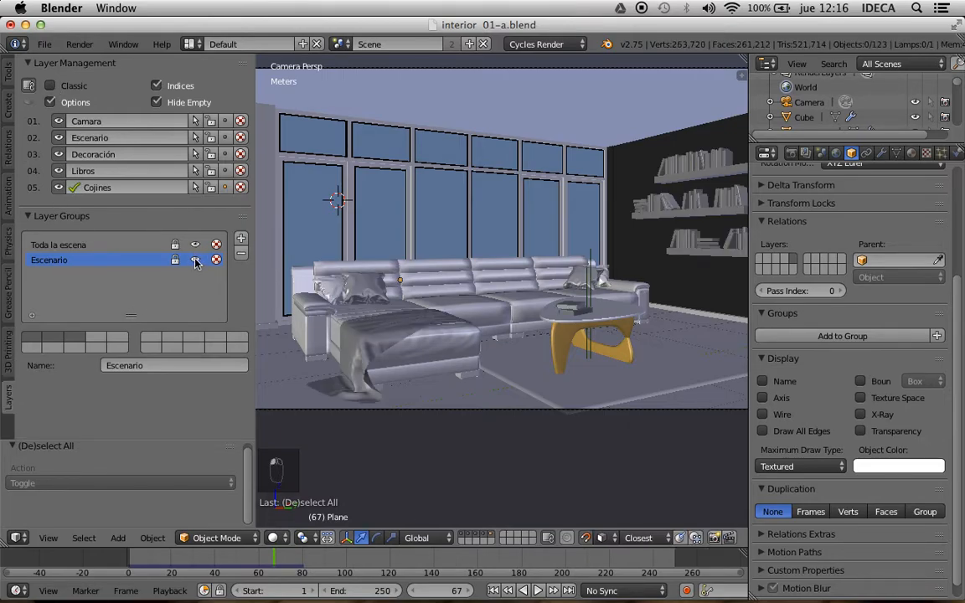
left_click(195, 261)
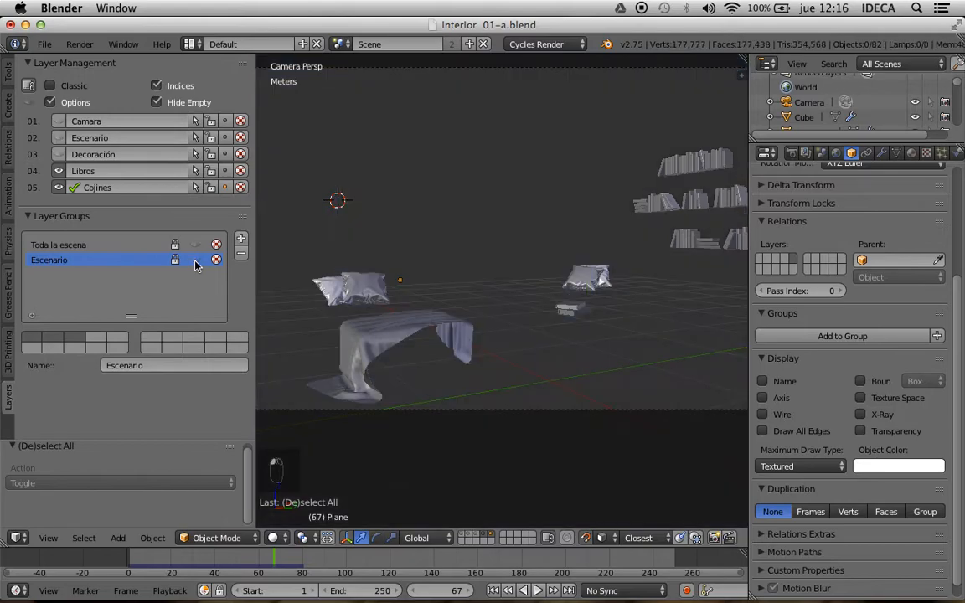
left_click(195, 249)
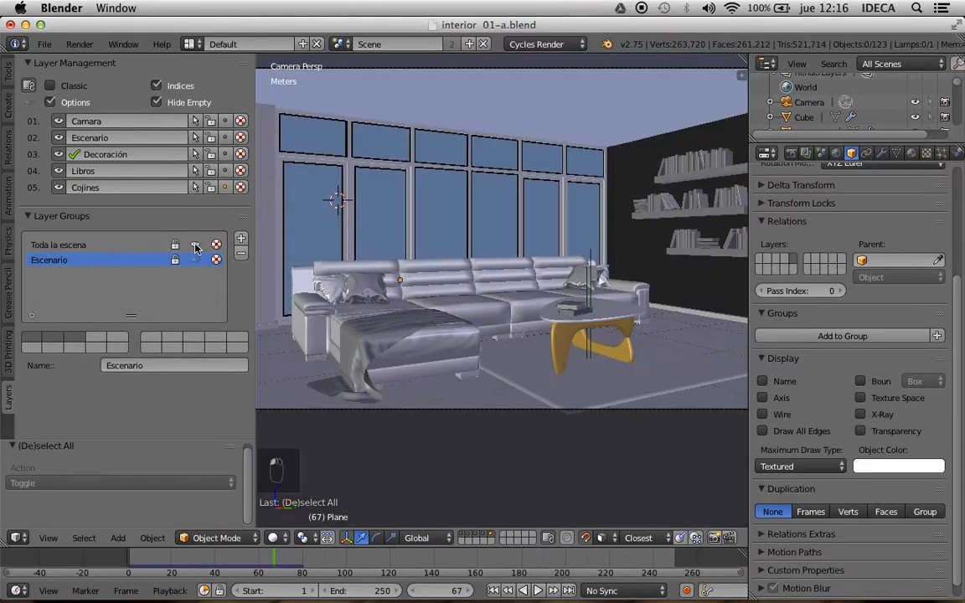
Step: Display the Escenario group's layers in wireframe and hide every layer except Camara
left_click(194, 259)
left_click(215, 261)
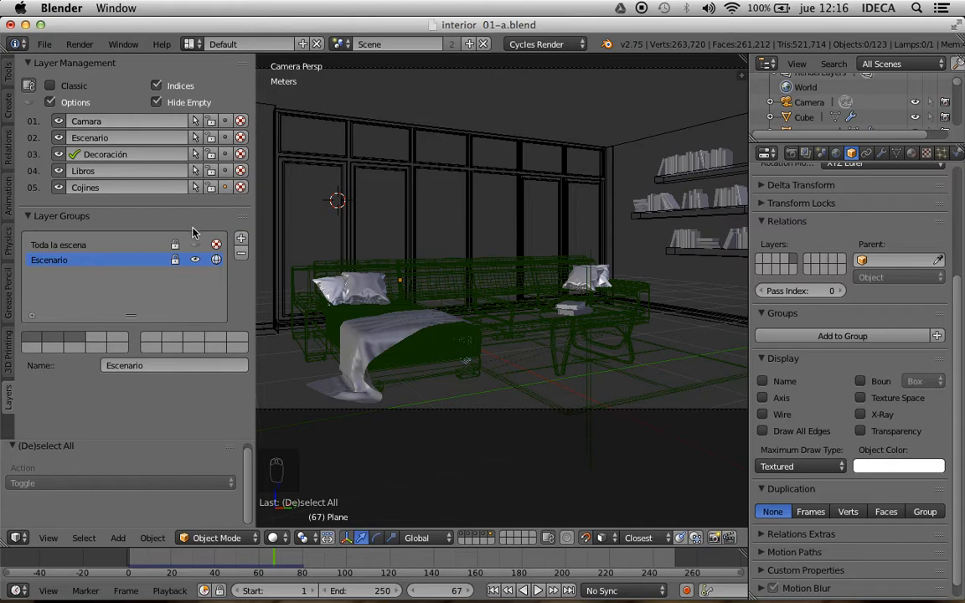
left_click(58, 187)
left_click_drag(63, 192, 62, 138)
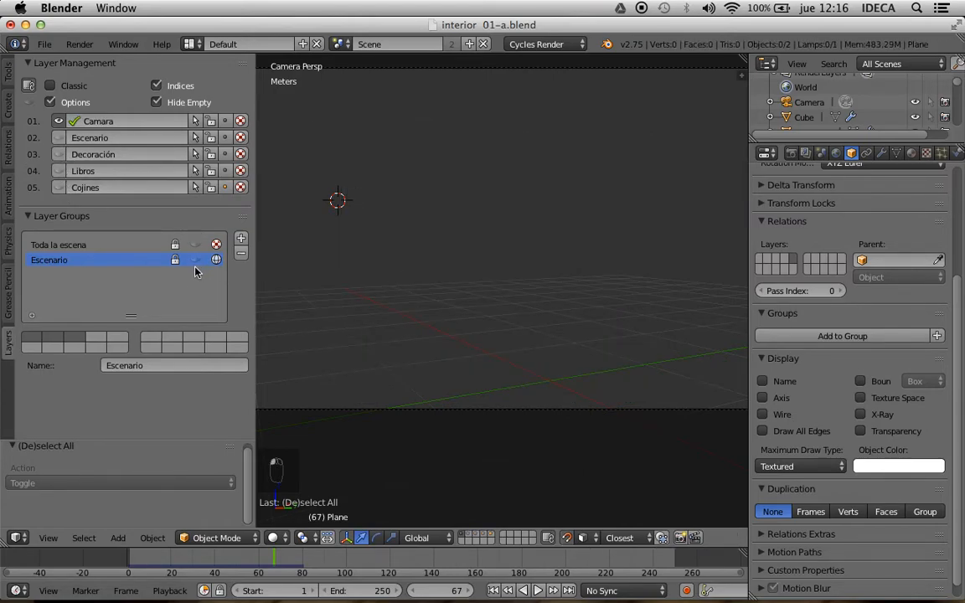
Step: Show all layers again through the groups, and try wireframe on Toda la escena before restoring textured display
left_click(195, 260)
left_click(196, 261)
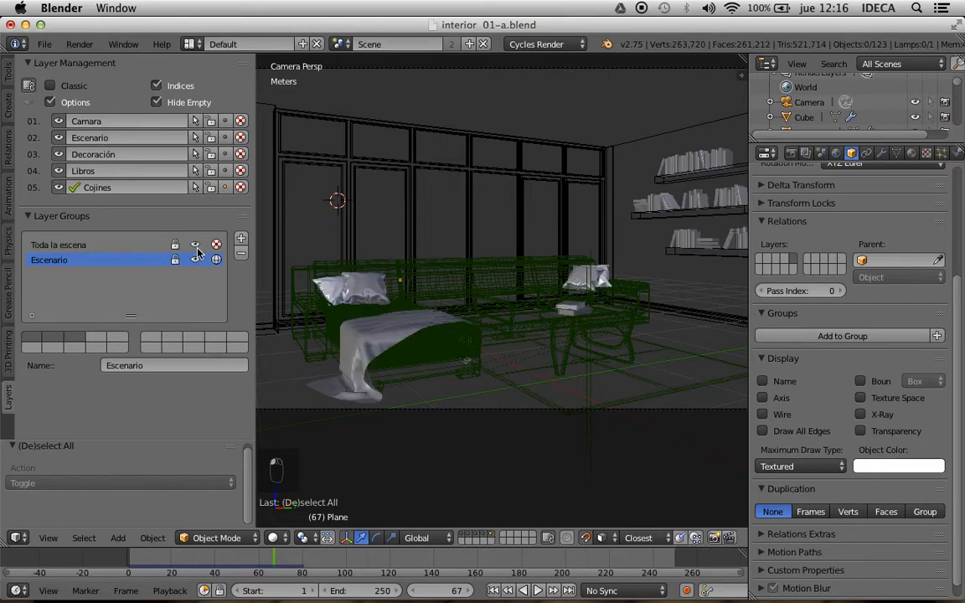
left_click(217, 261)
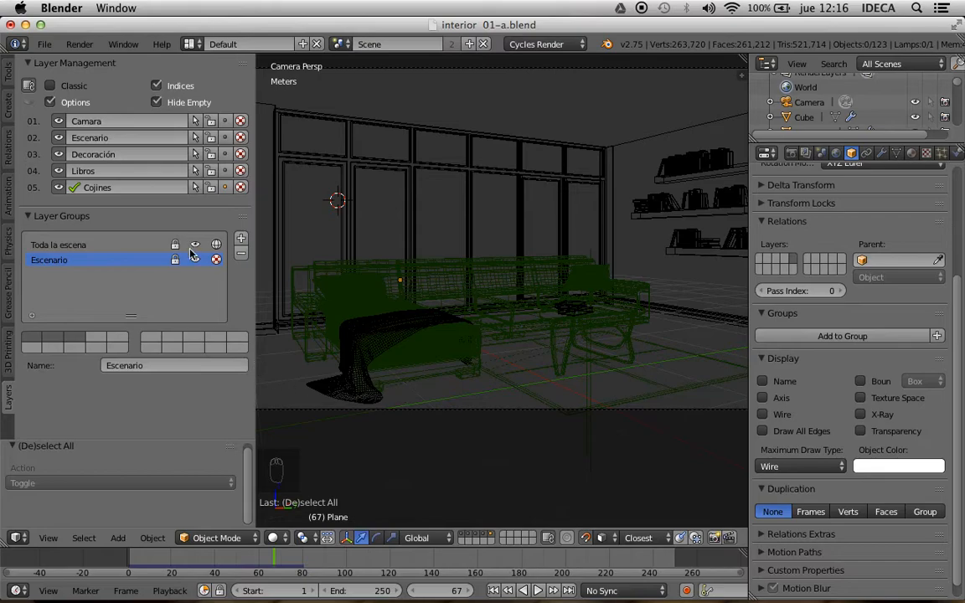
left_click(215, 244)
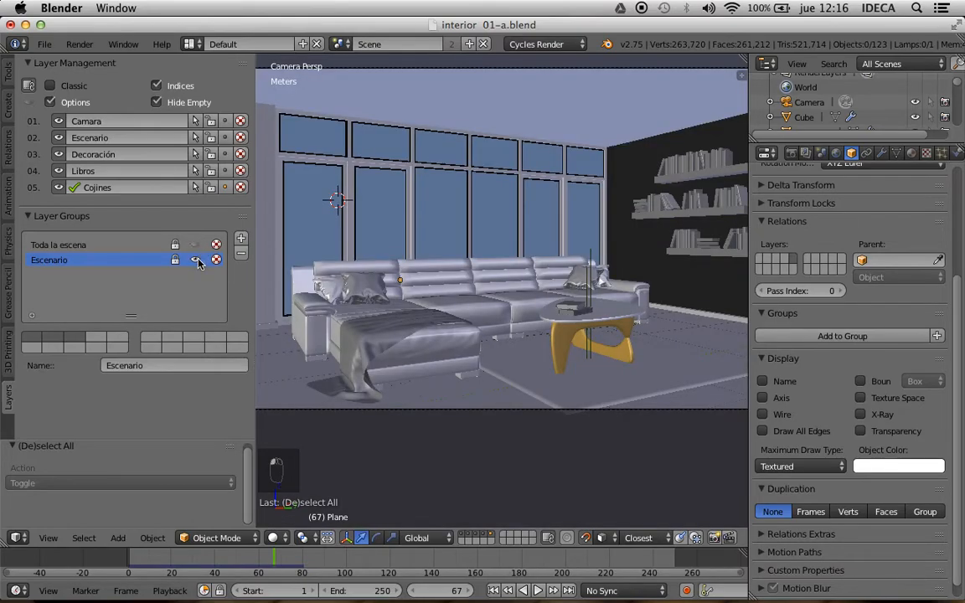
Step: Hide the layers individually in the layer list until only Camara remains visible
left_click(196, 260)
left_click(59, 121)
left_click_drag(58, 154, 59, 136)
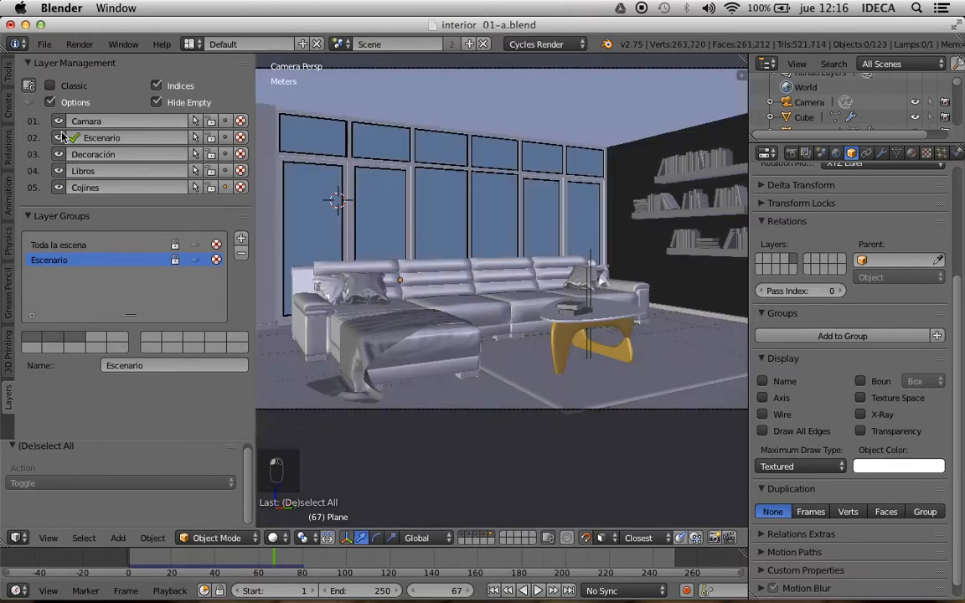
left_click_drag(57, 187, 58, 152)
left_click(59, 137)
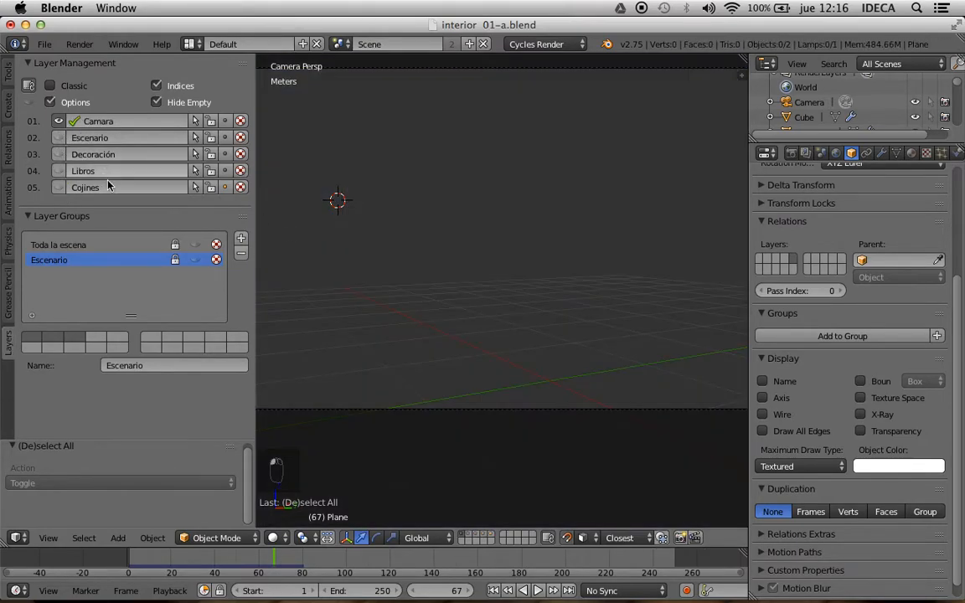
Step: Toggle the Escenario group's visibility and bring every layer back with the Toda la escena group, showing the full camera frame
left_click(196, 260)
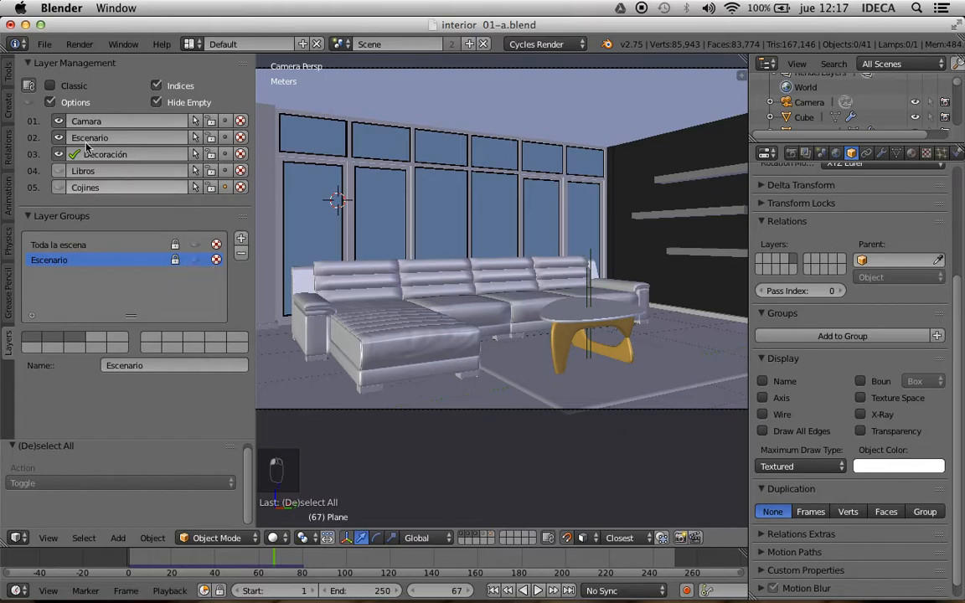
left_click(196, 247)
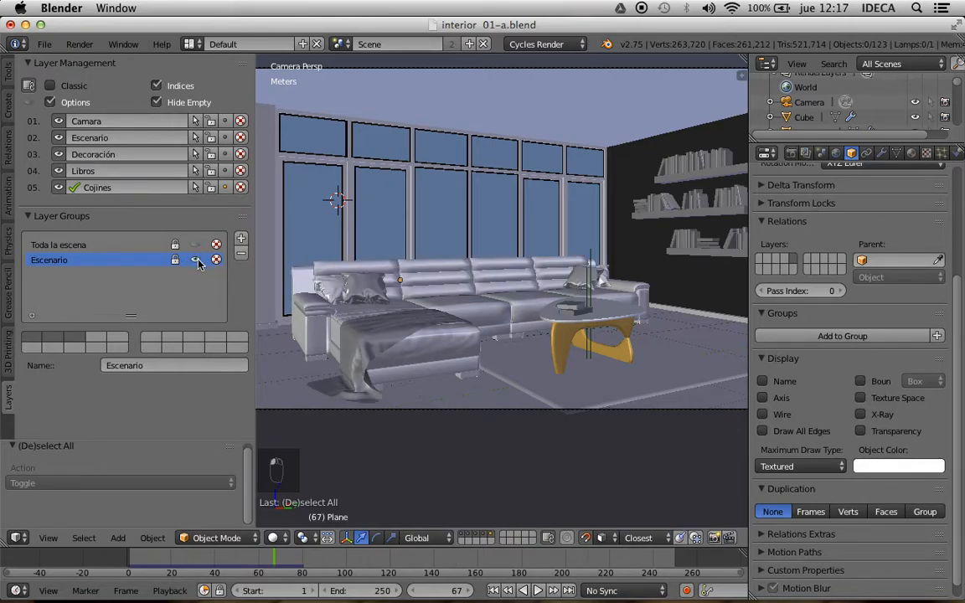
left_click(197, 262)
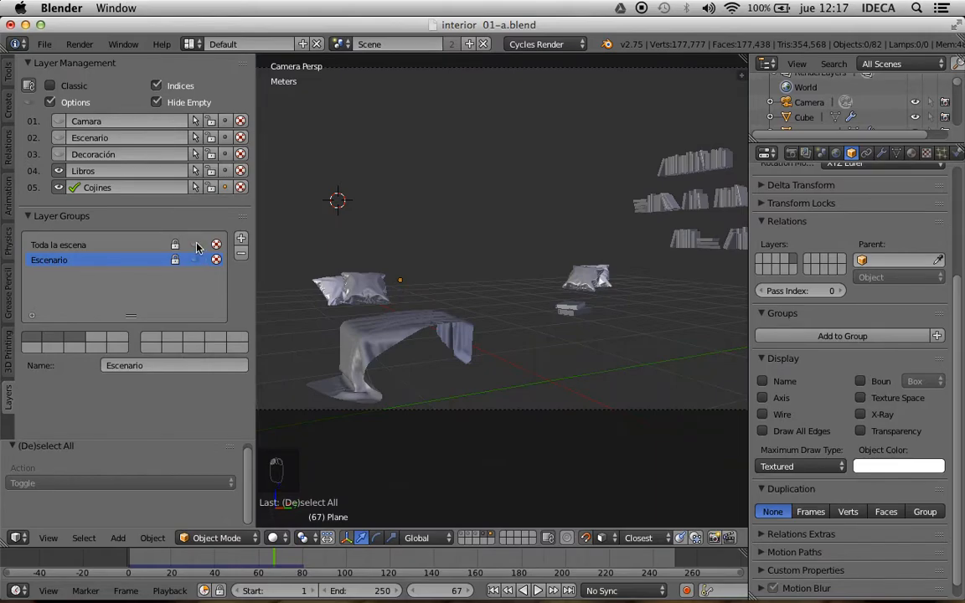
left_click(197, 245)
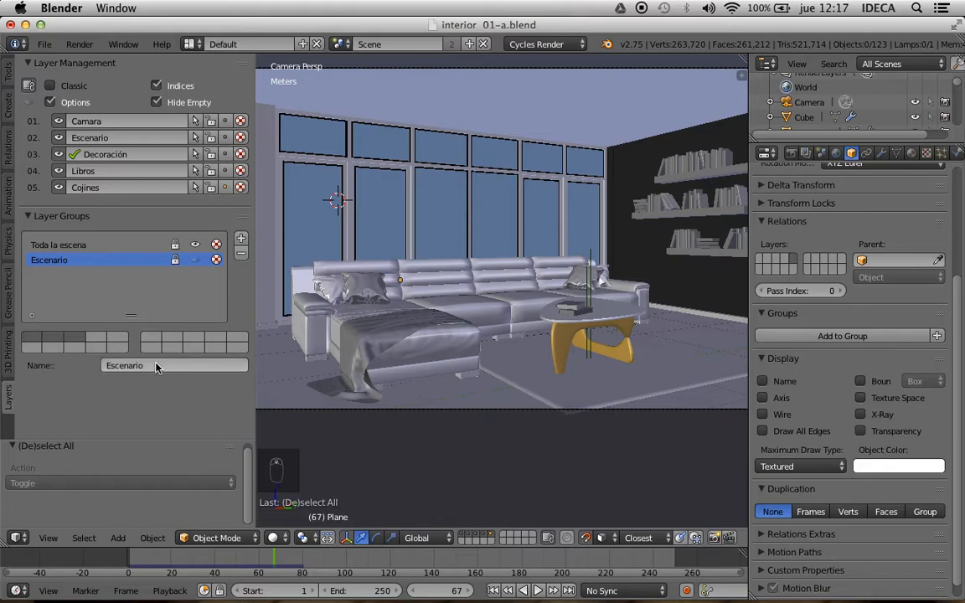
scroll(437, 382, "down", 1)
scroll(435, 382, "down", 1)
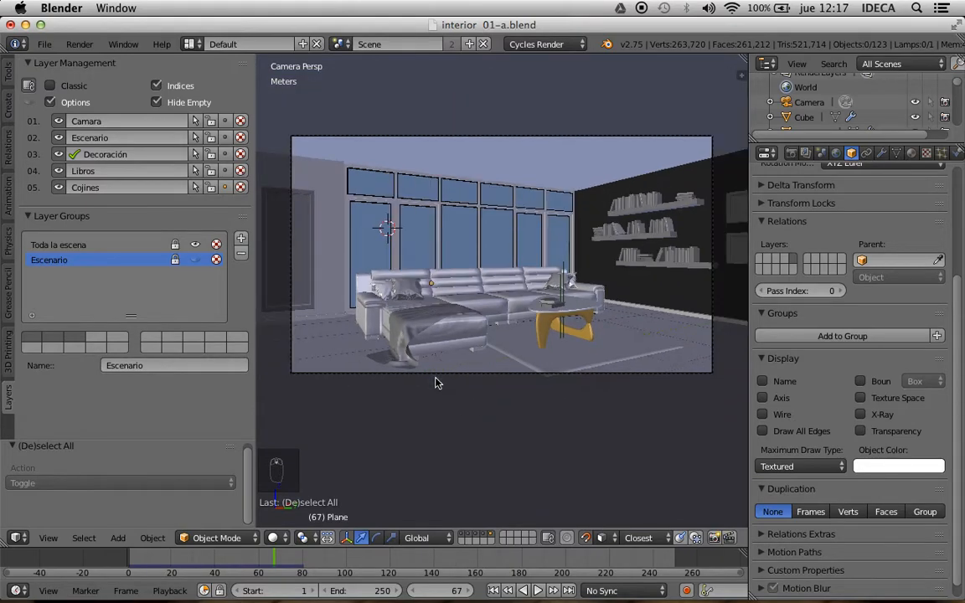